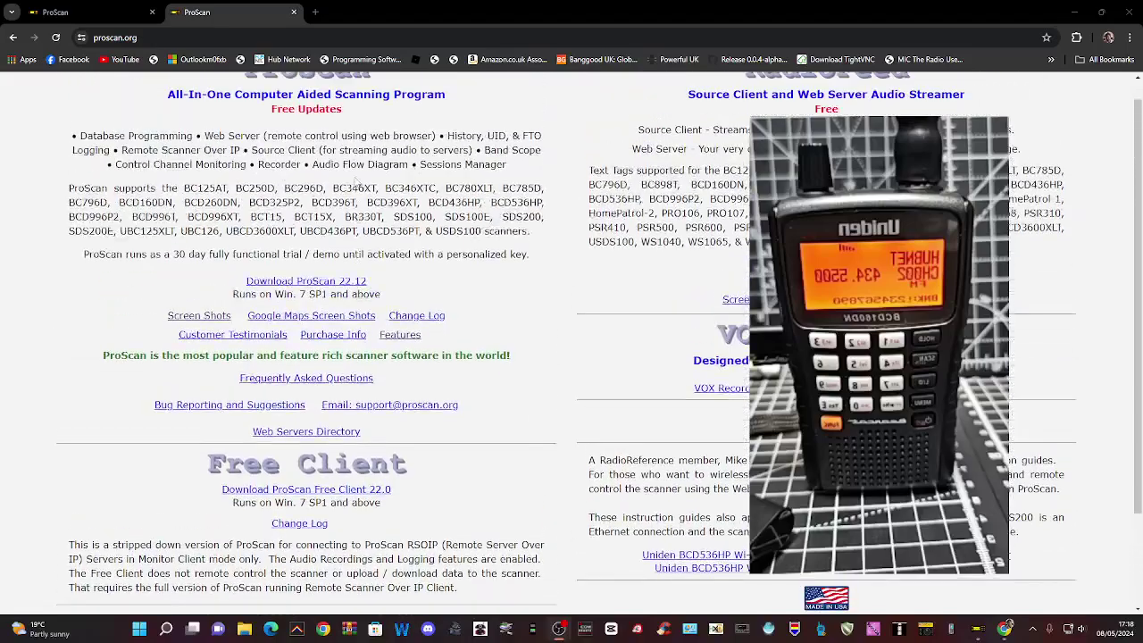
Step: Look through the ProScan download page and the site's screenshots of the virtual scanner displays
scroll(356, 181, "down", 1)
scroll(356, 181, "up", 1)
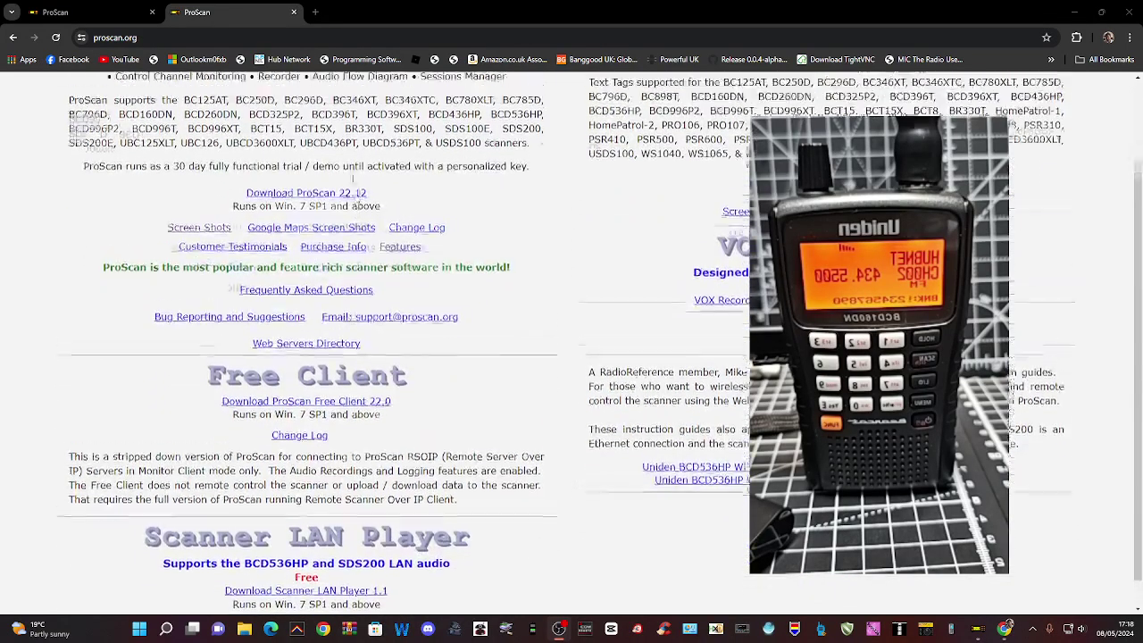
left_click(70, 15)
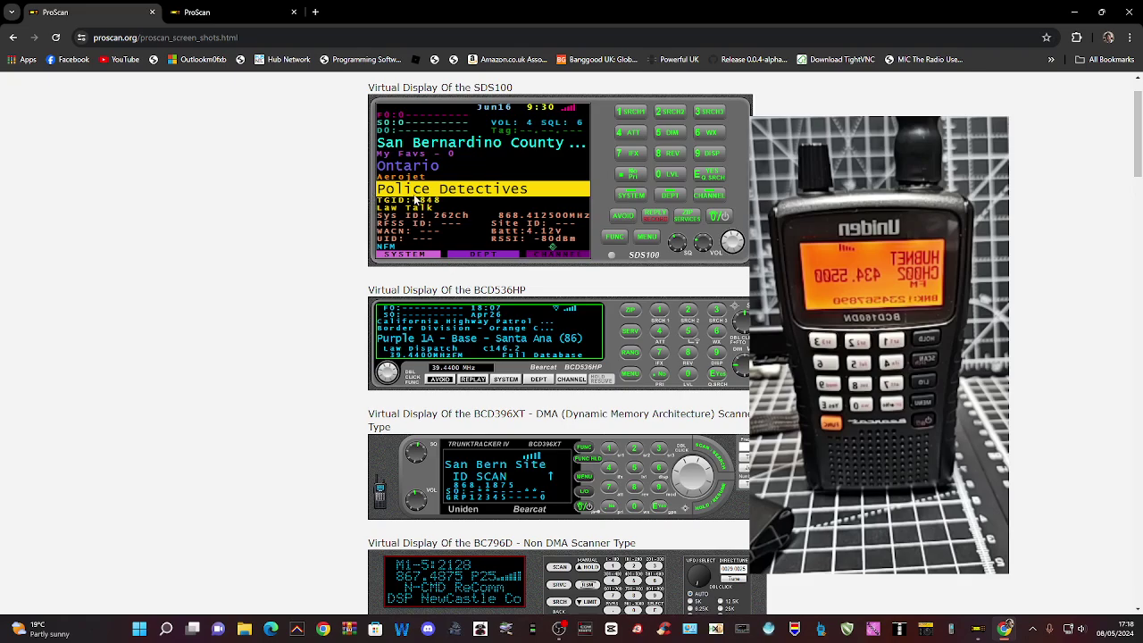
scroll(416, 200, "down", 2)
scroll(503, 281, "up", 2)
Step: Check the scanner's COM port number under Ports (COM & LPT) in Windows Device Manager
key("super+d")
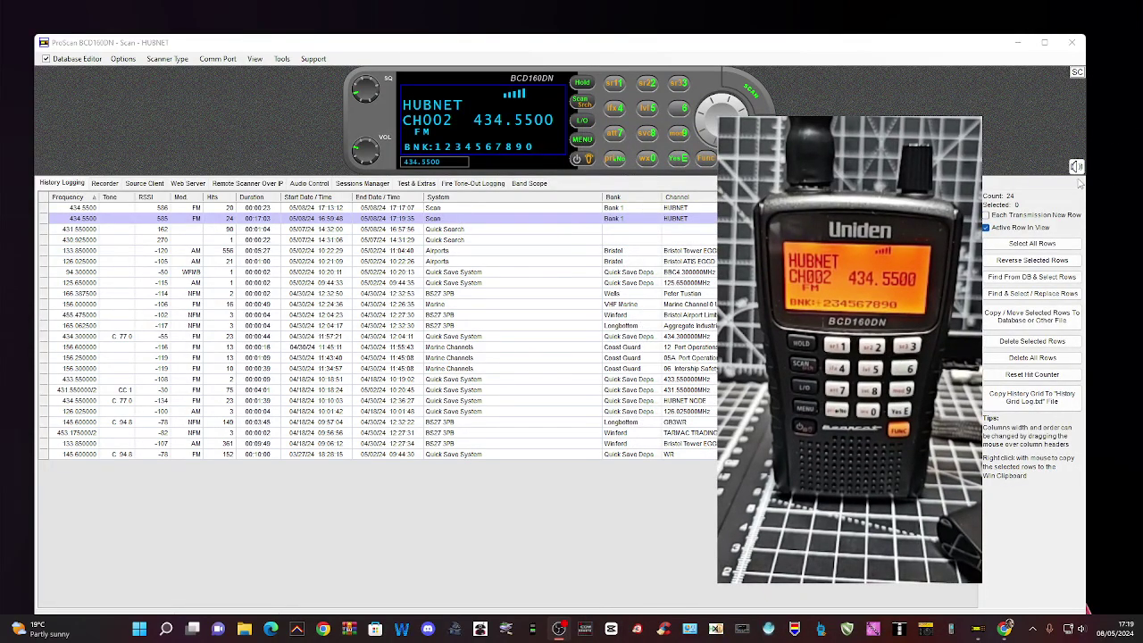
right_click(139, 629)
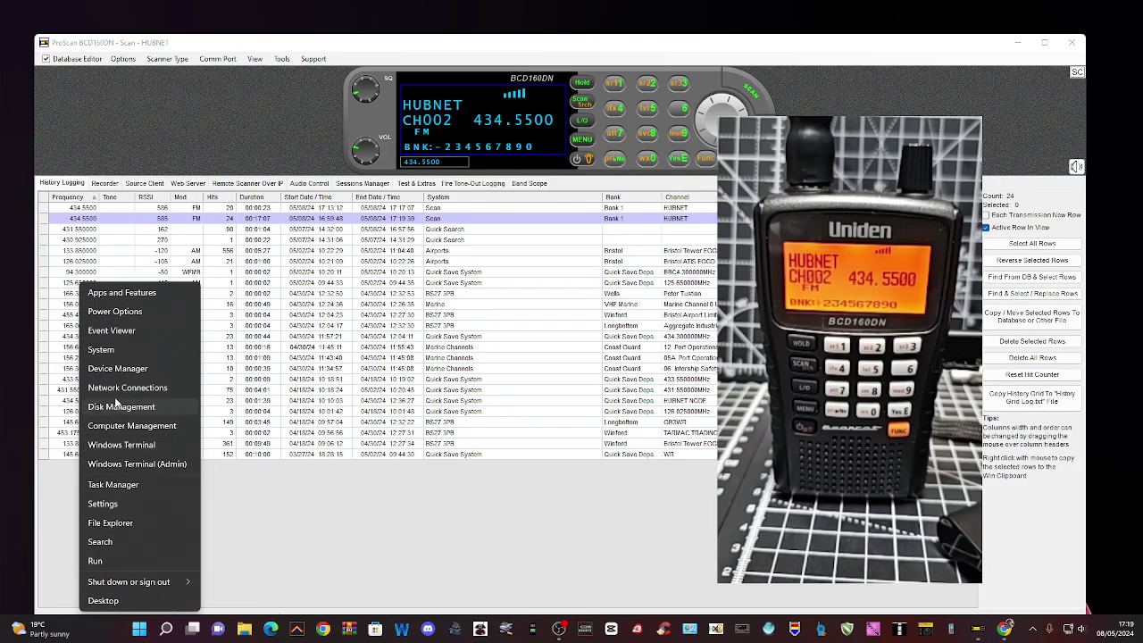
left_click(107, 370)
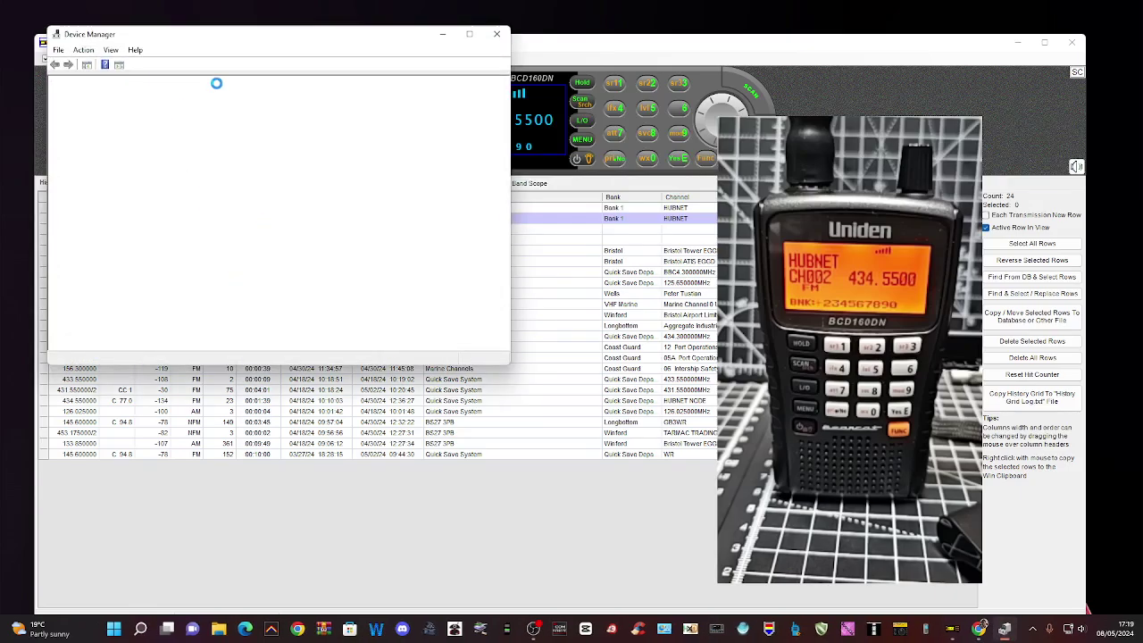
left_click_drag(232, 40, 254, 121)
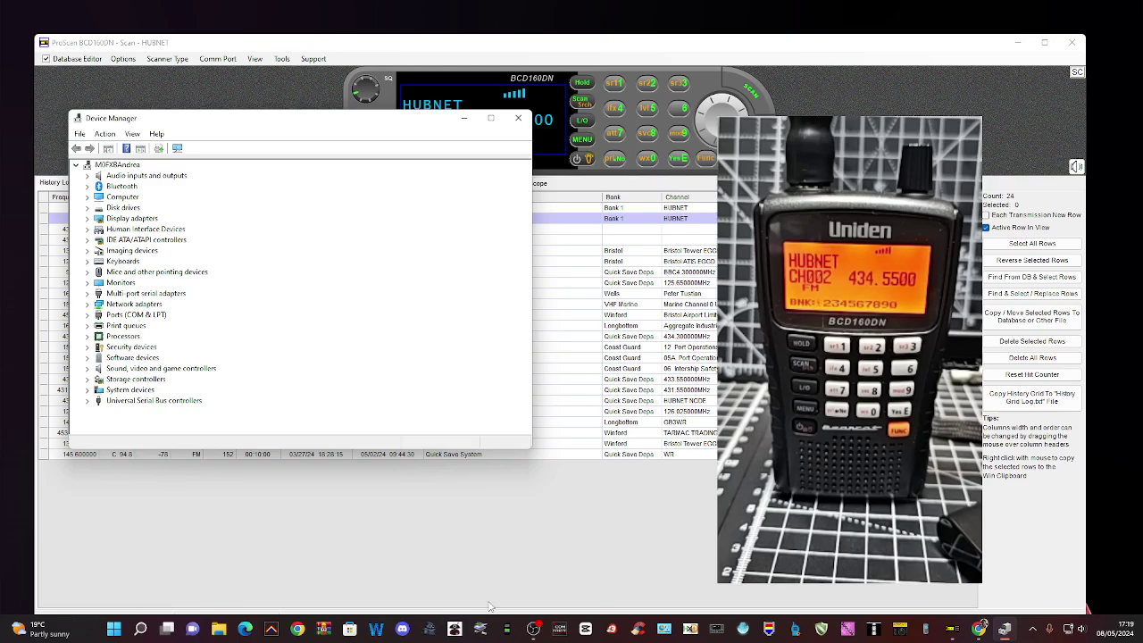
double_click(135, 315)
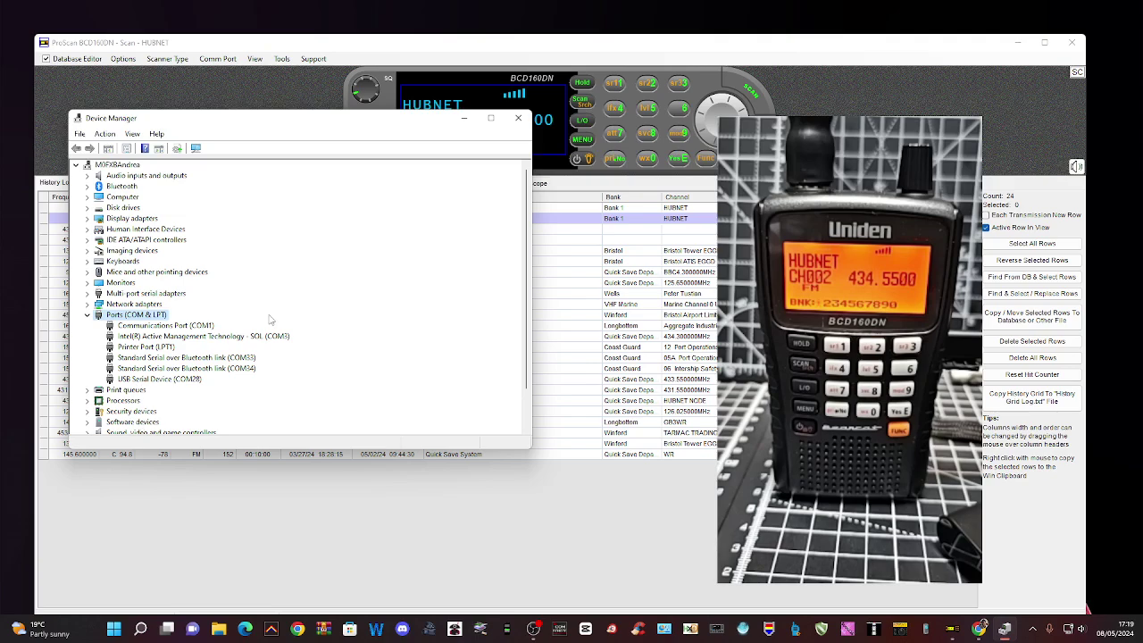
left_click(463, 123)
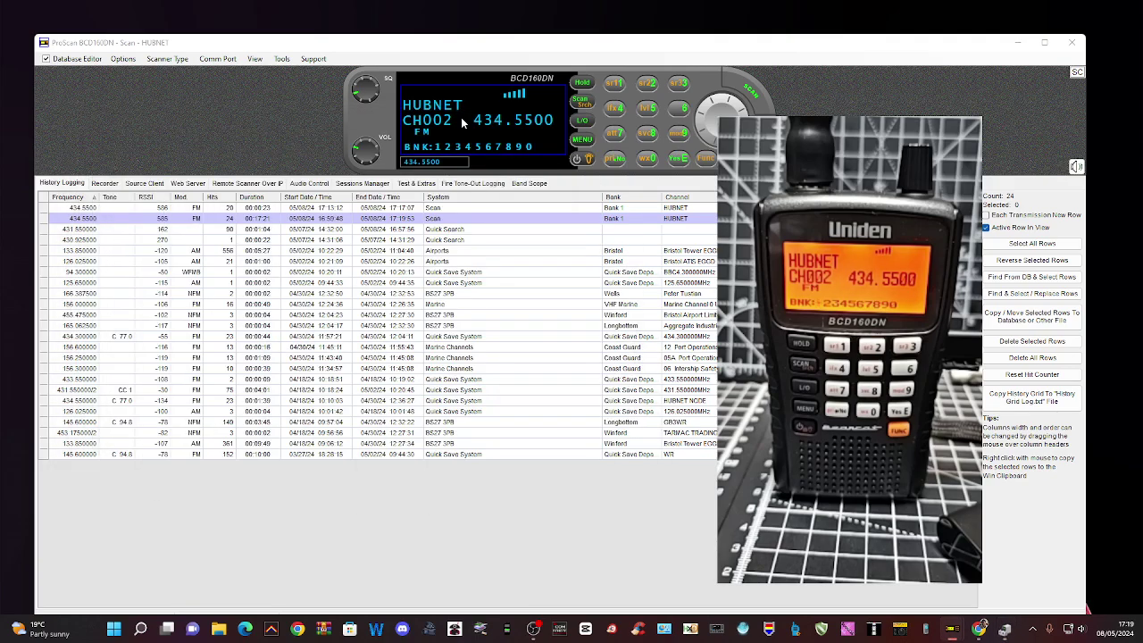
Step: In ProScan, apply comm port 28 at 115200 baud and confirm BCD160DN as the scanner type
left_click(214, 58)
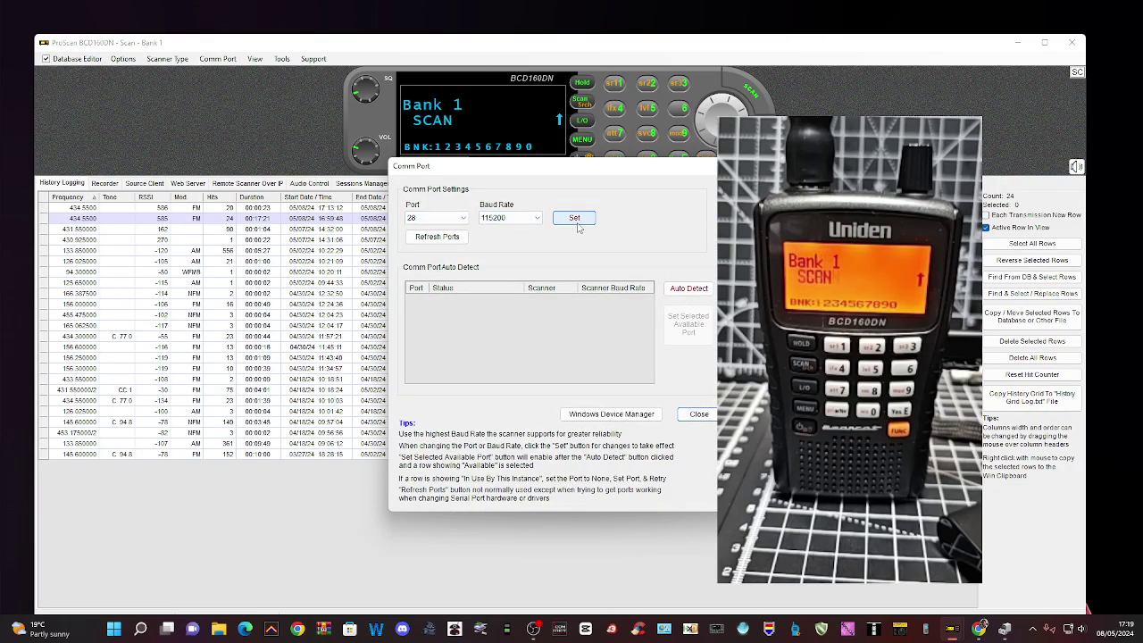
left_click(704, 418)
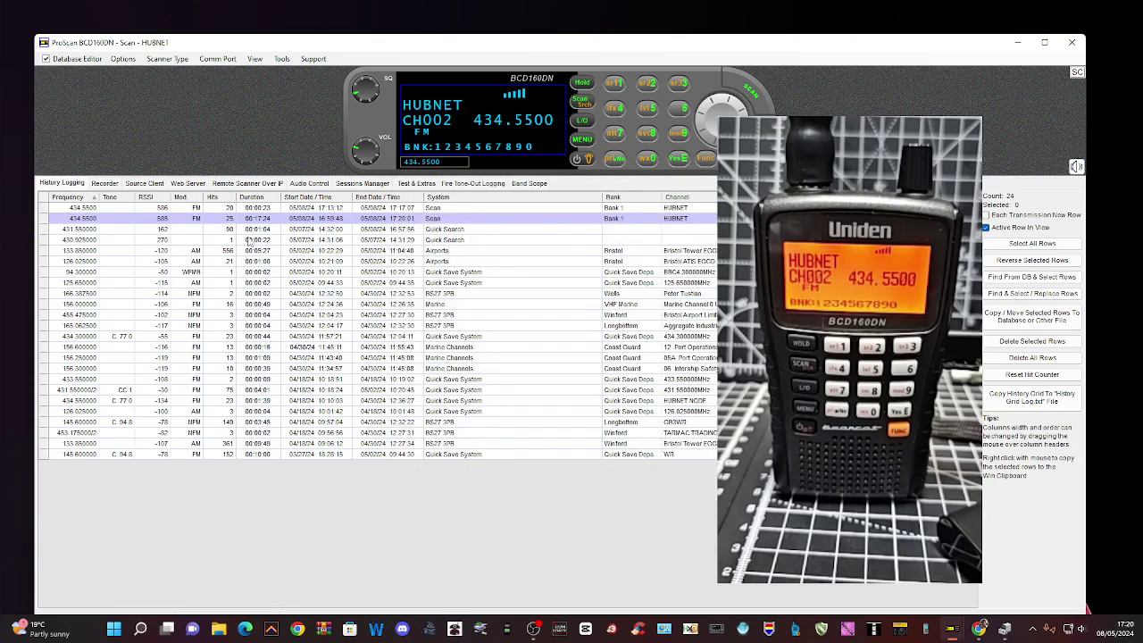
left_click(166, 60)
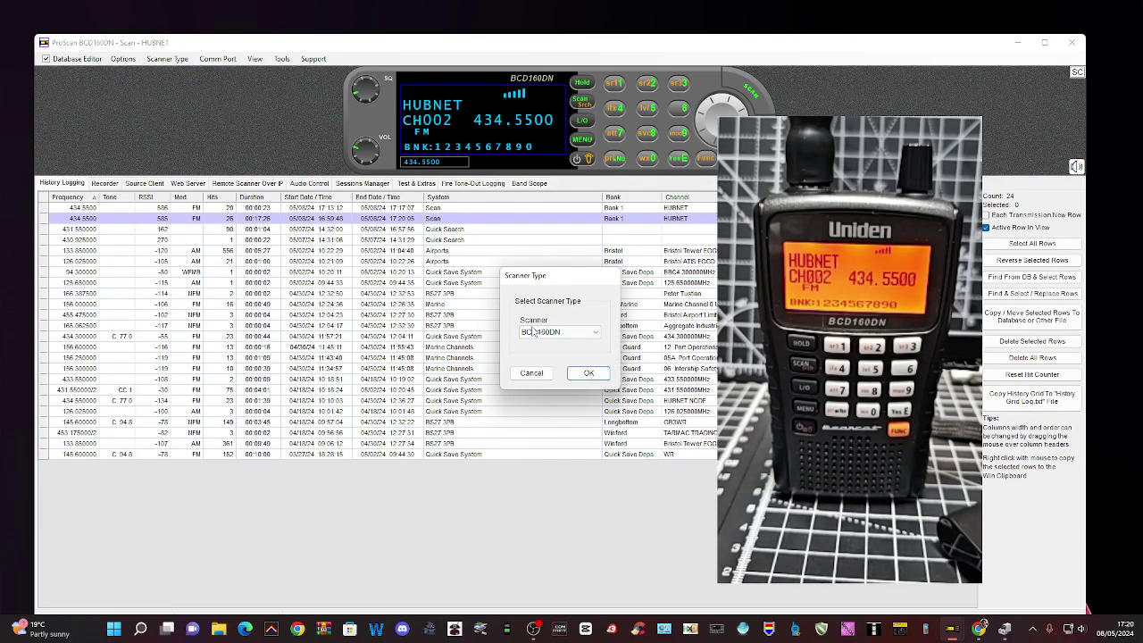
left_click(597, 334)
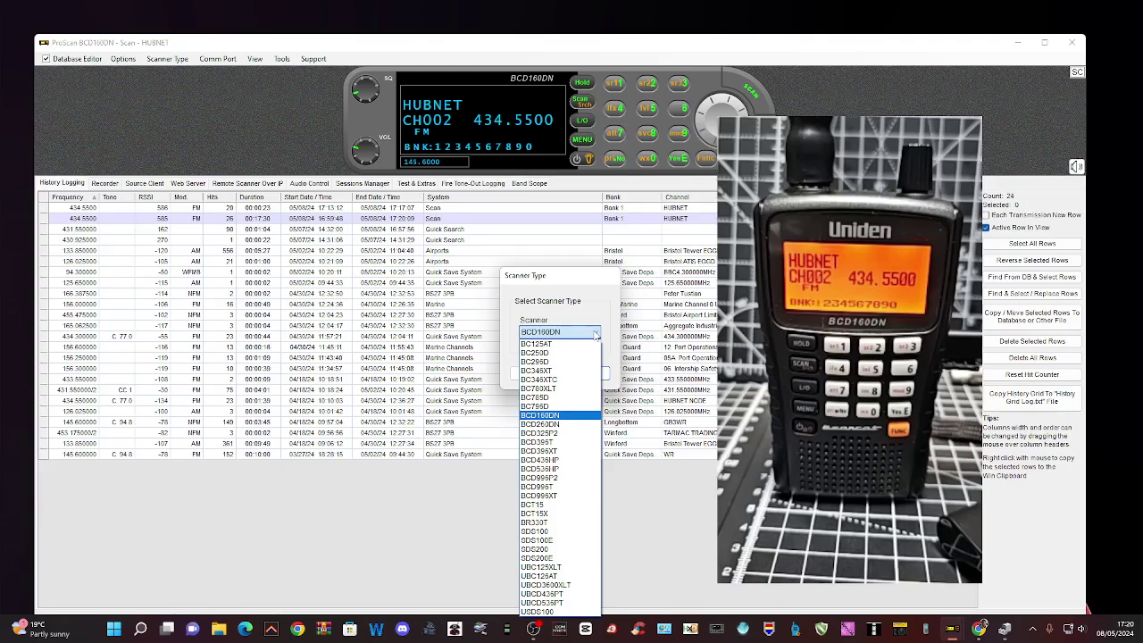
left_click(595, 334)
left_click(587, 374)
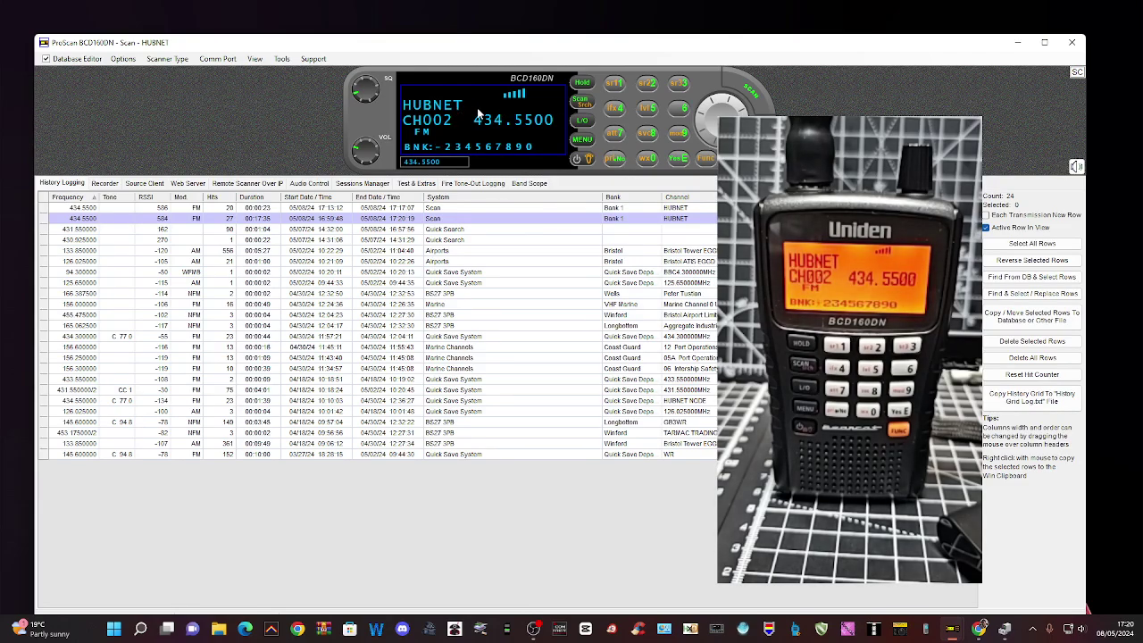
Step: Try the Scanner Only (Detached Window) view, move the virtual scanner below the history log, and close it
left_click(254, 59)
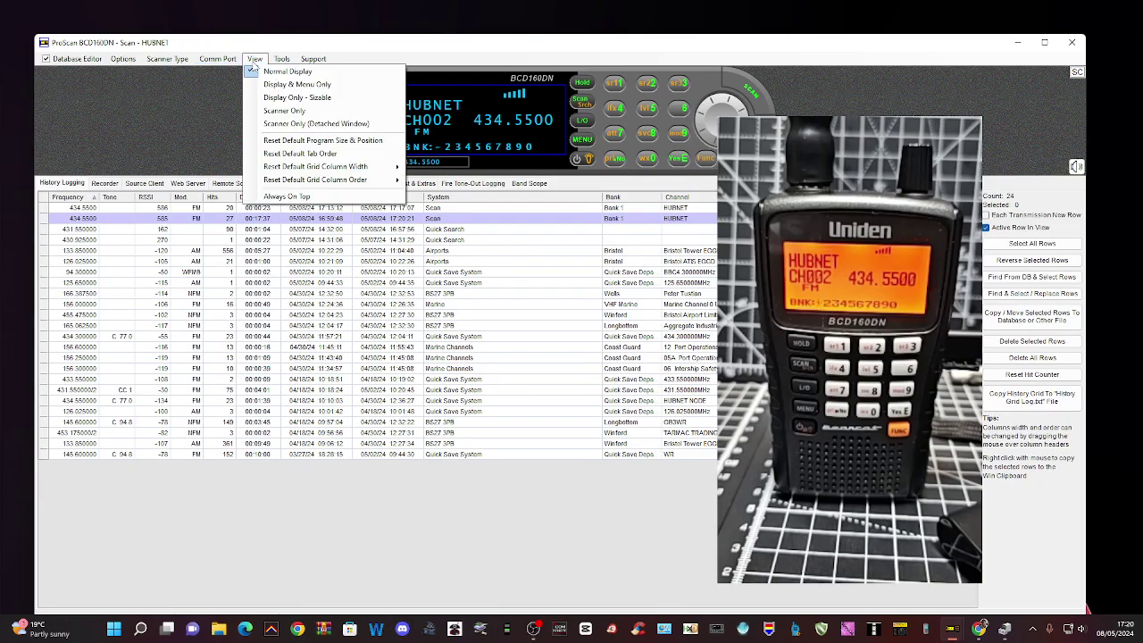
left_click(294, 126)
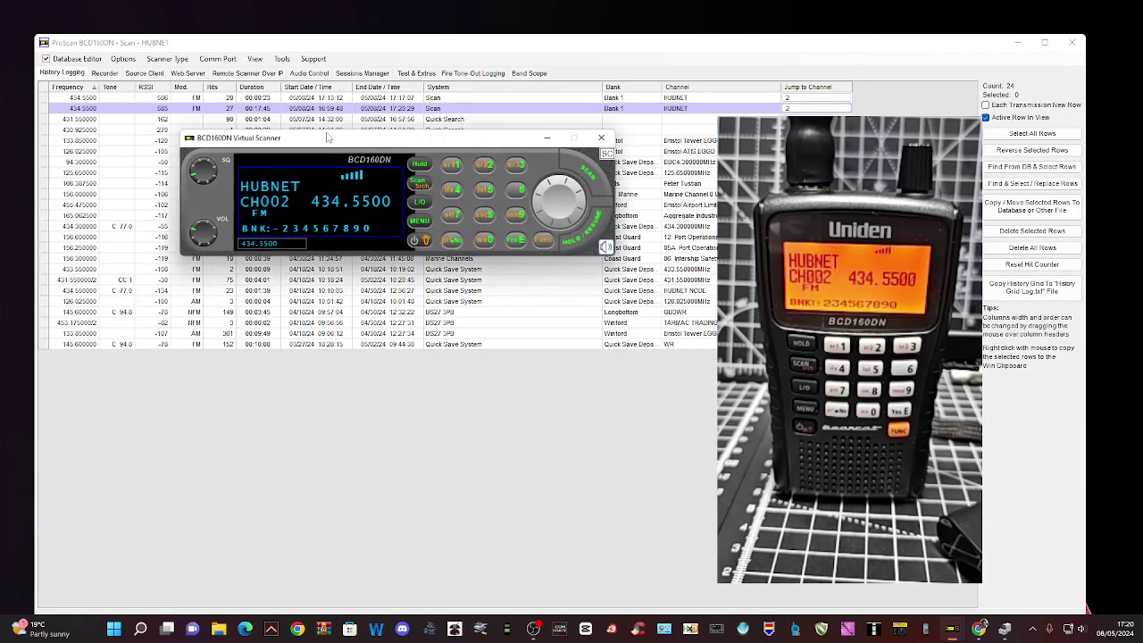
left_click_drag(418, 141, 419, 376)
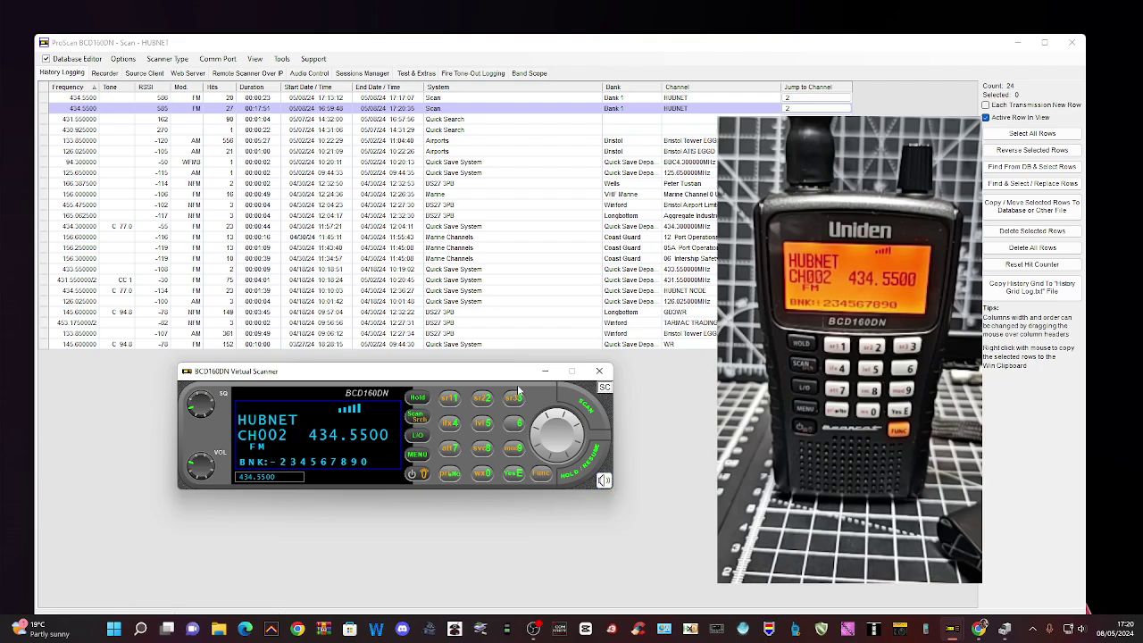
left_click_drag(509, 375, 416, 376)
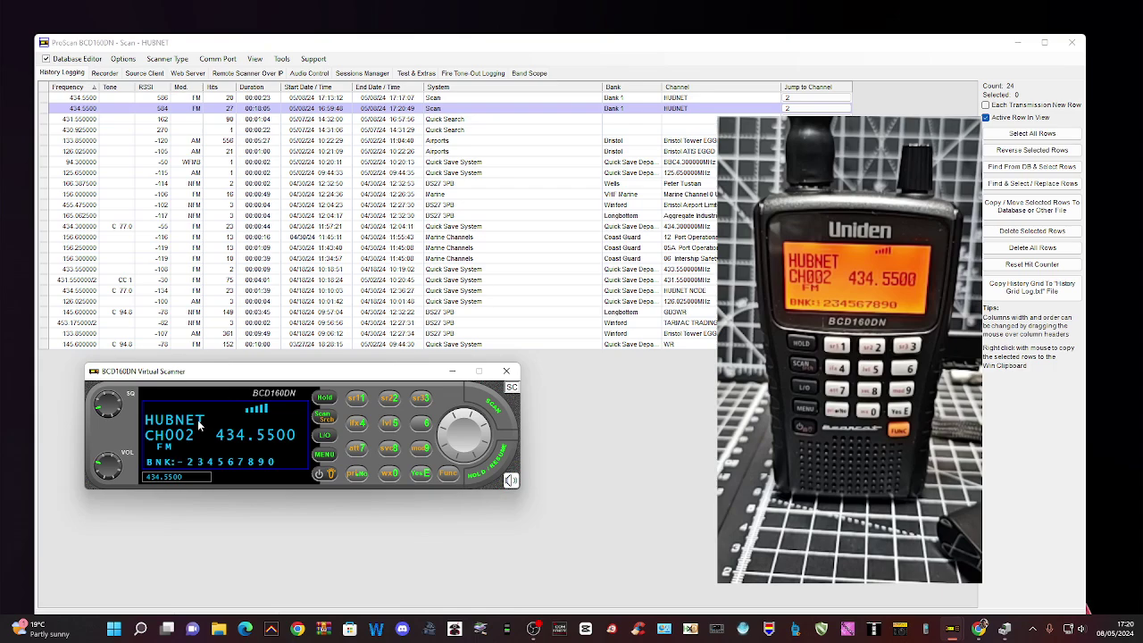
left_click(506, 370)
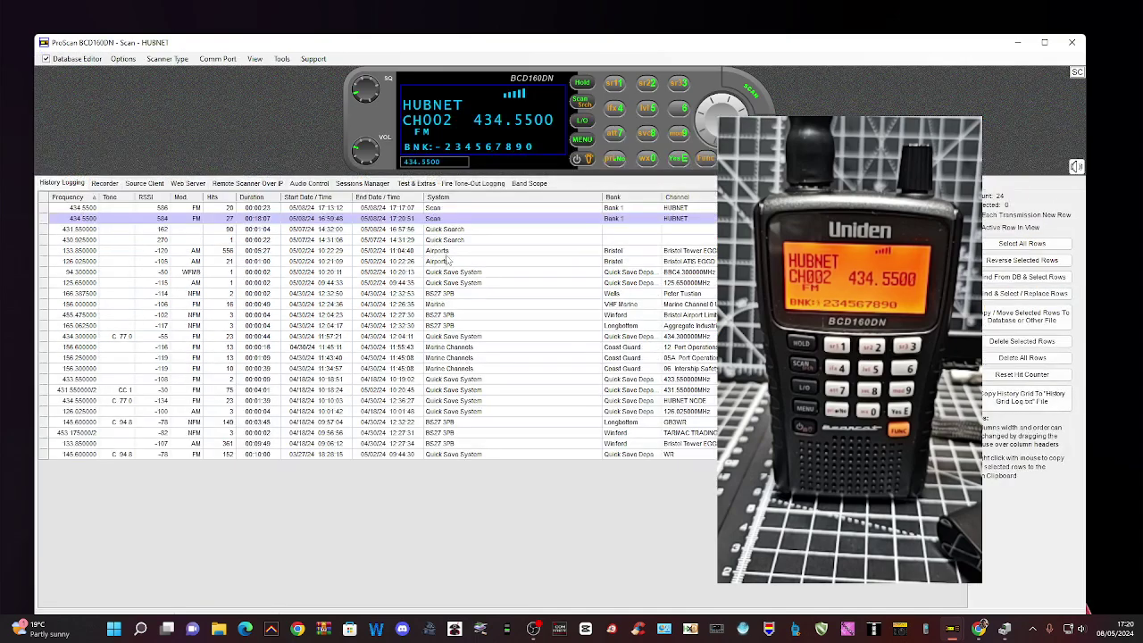
Step: Close the Database Editor and save its changed data as nnn in the Downloads folder
left_click(536, 631)
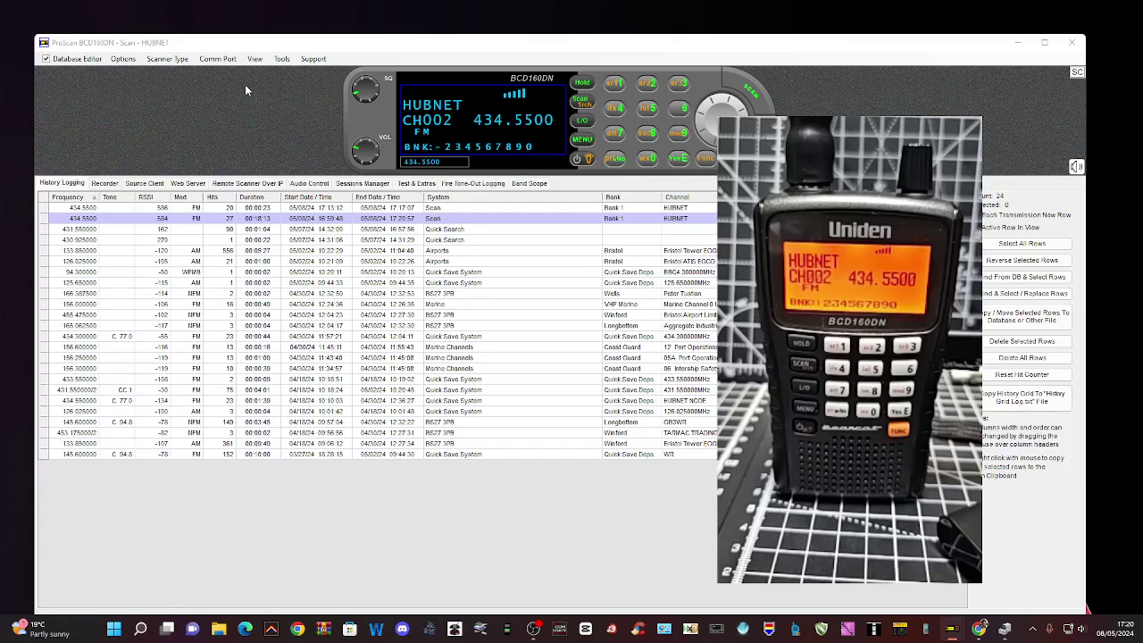
left_click(49, 61)
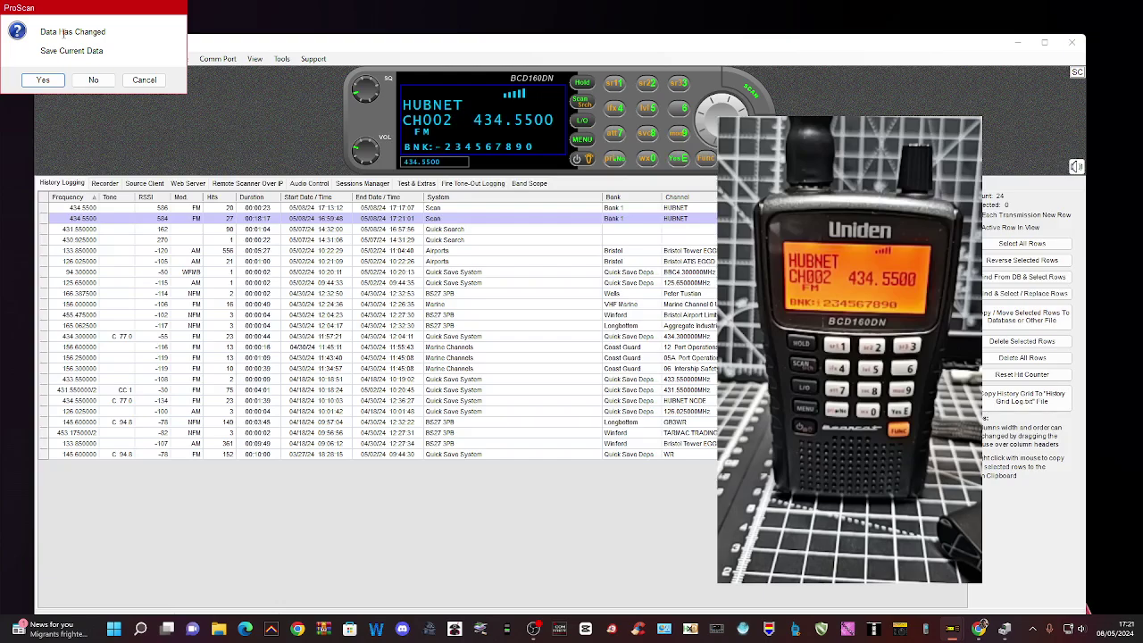
left_click(55, 78)
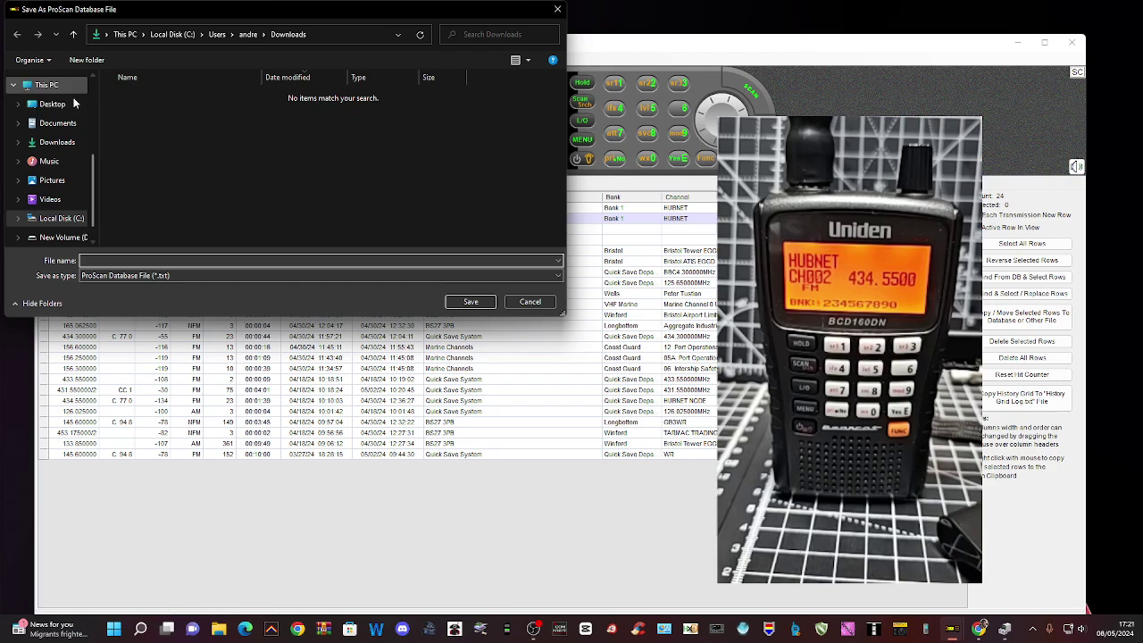
left_click(64, 145)
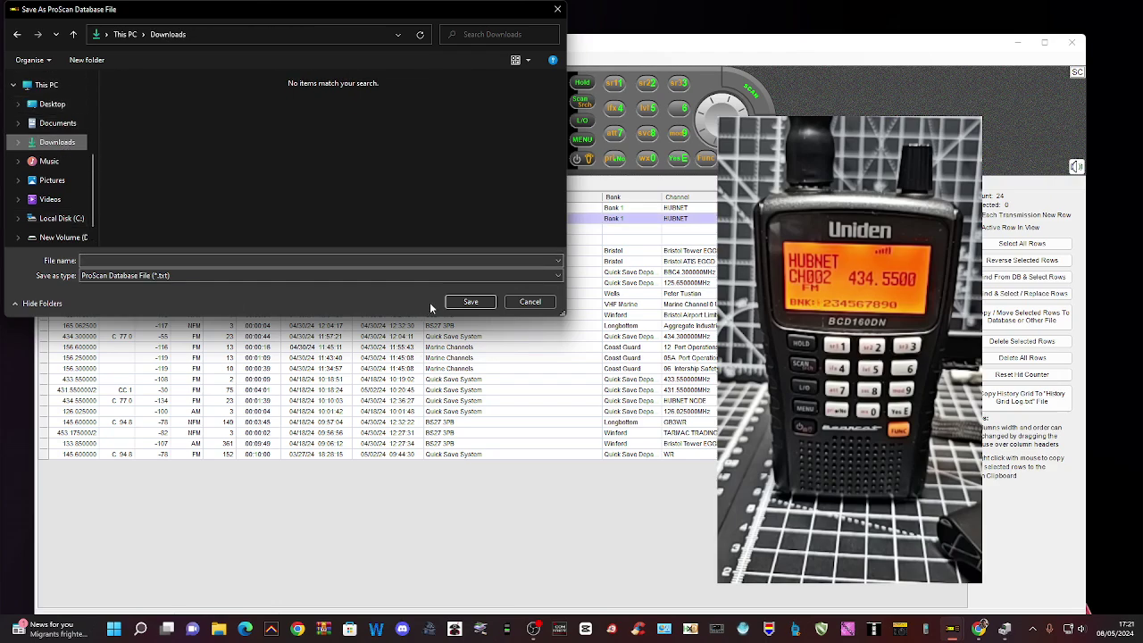
left_click(210, 260)
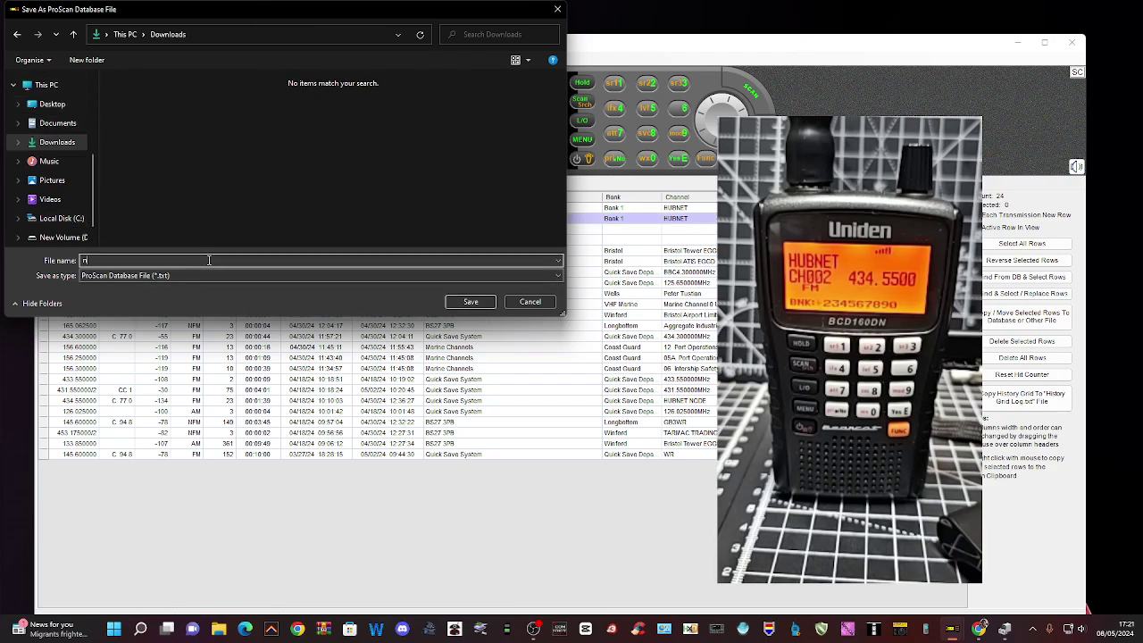
left_click(471, 302)
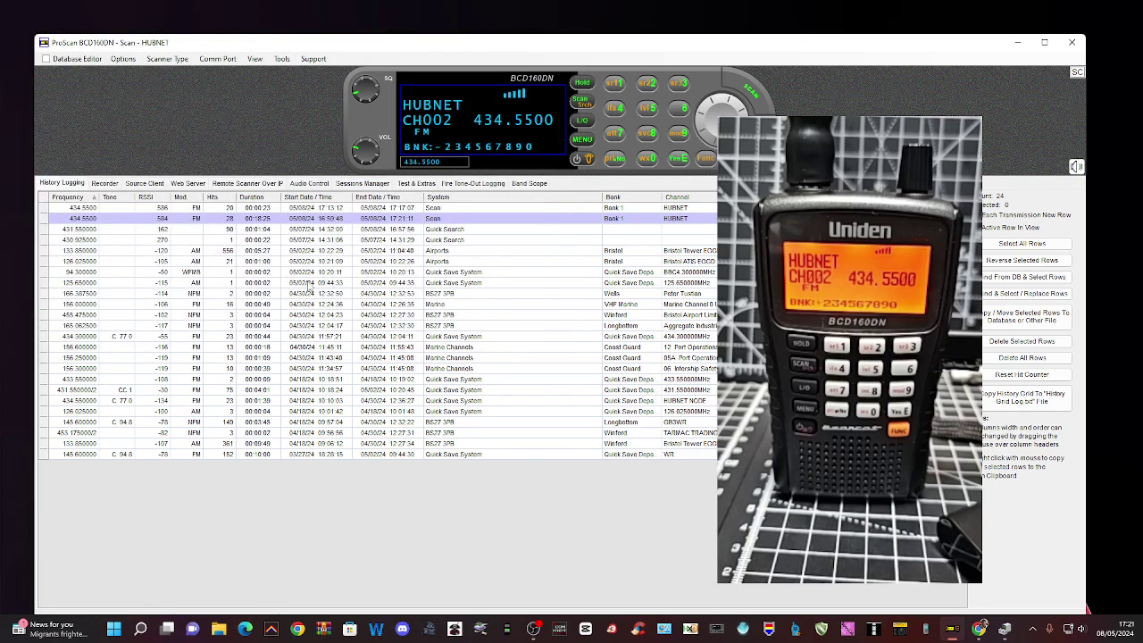
Step: Reopen the Database Editor and look through the whole Bank 2 channel list
left_click(45, 60)
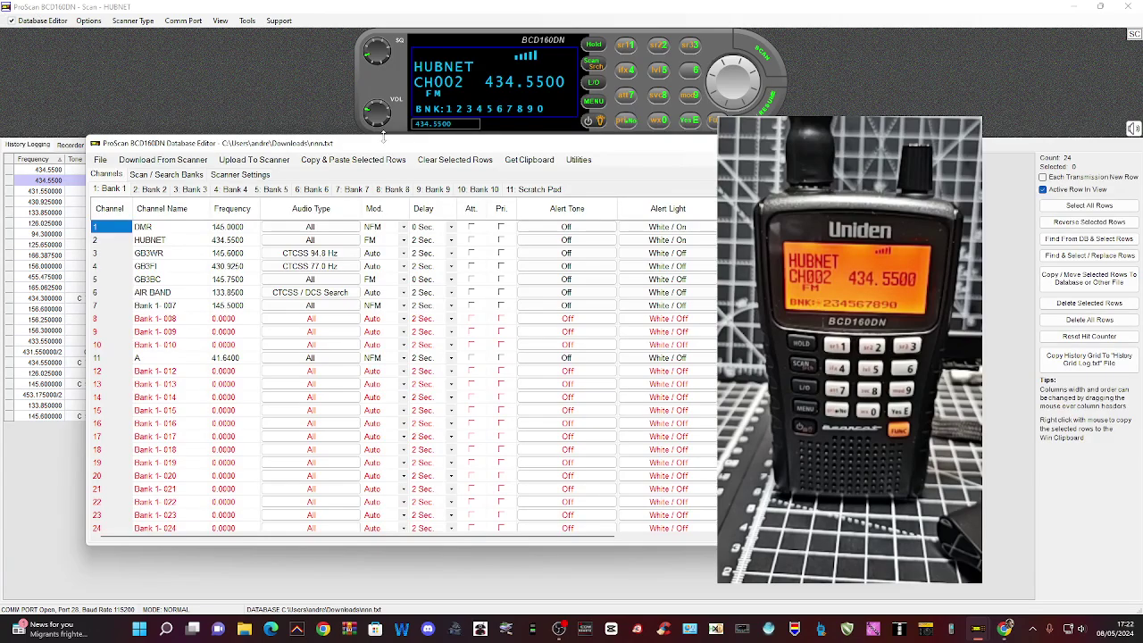
left_click_drag(386, 148, 364, 146)
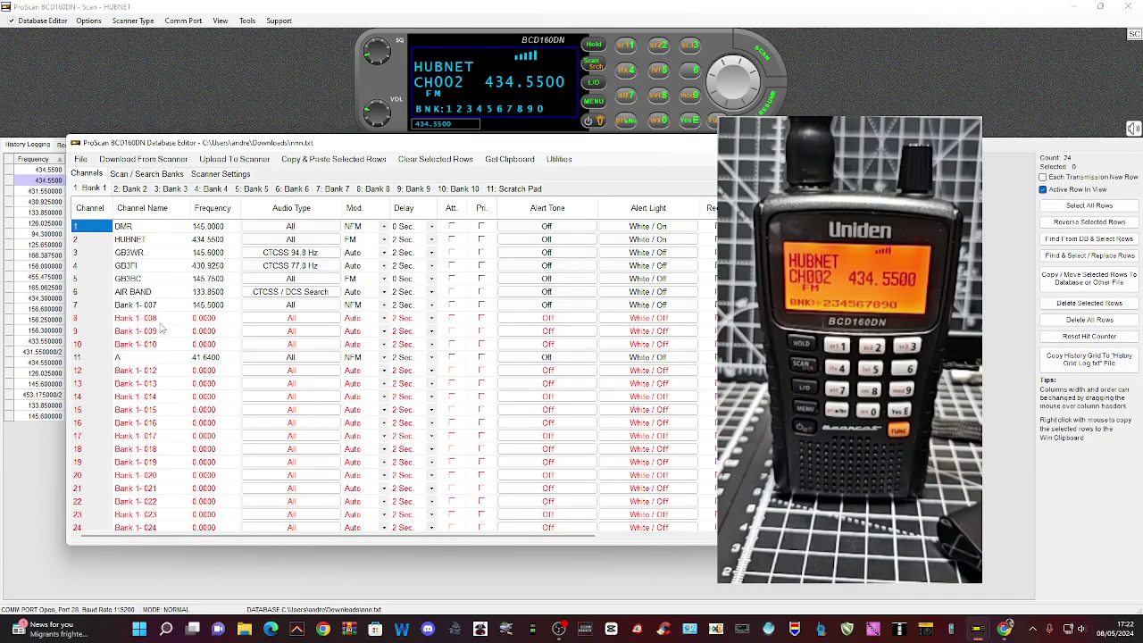
left_click(130, 190)
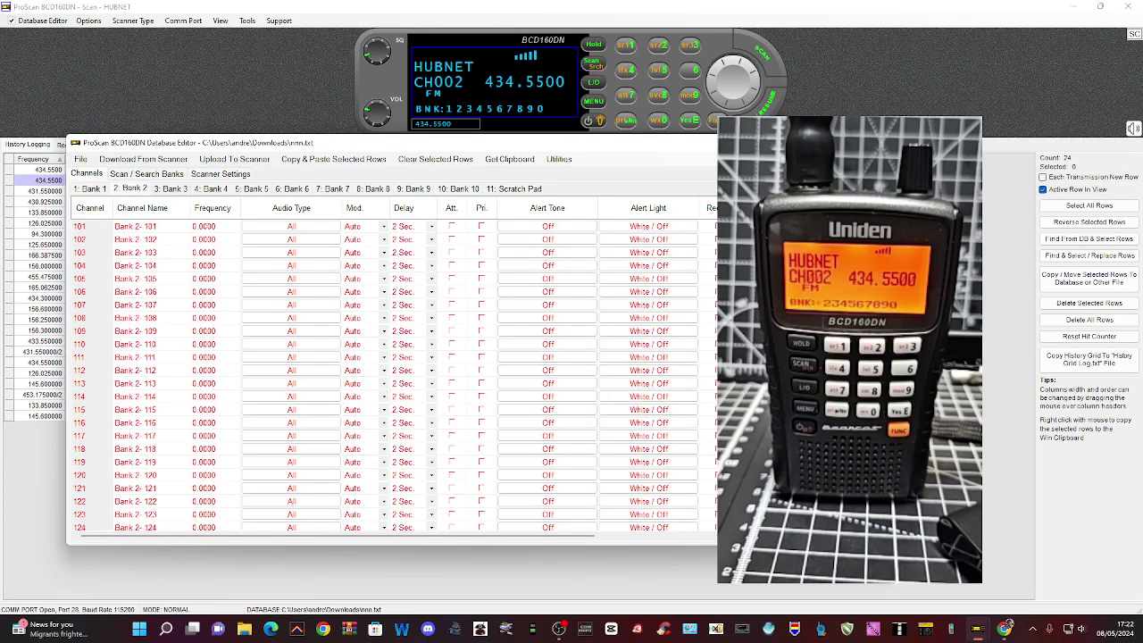
scroll(393, 375, "down", 20)
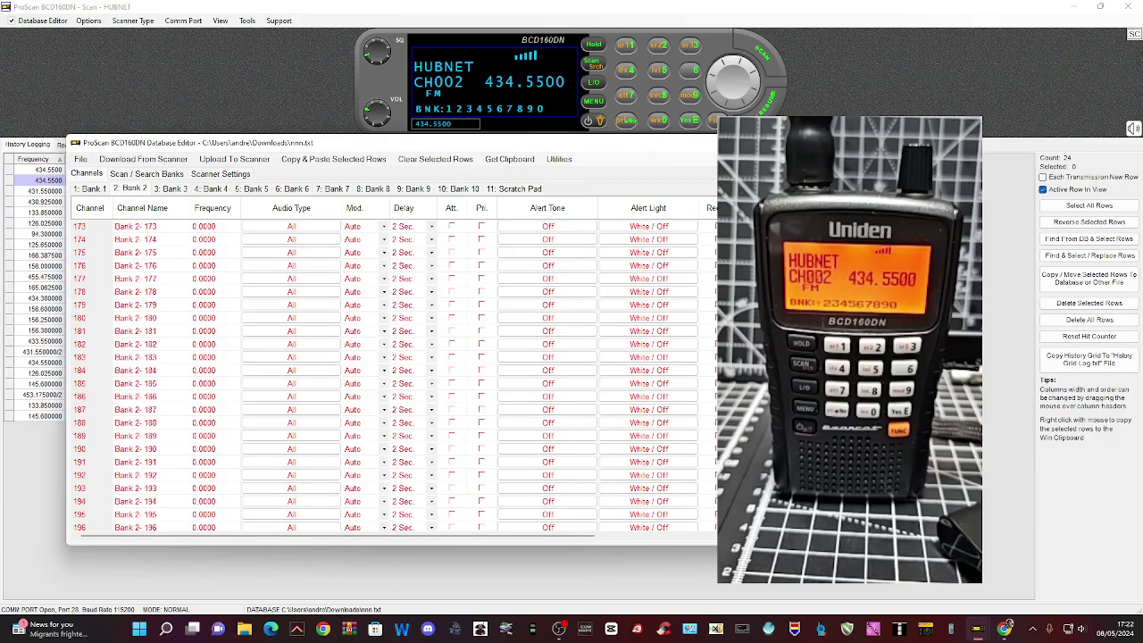
scroll(393, 375, "down", 1)
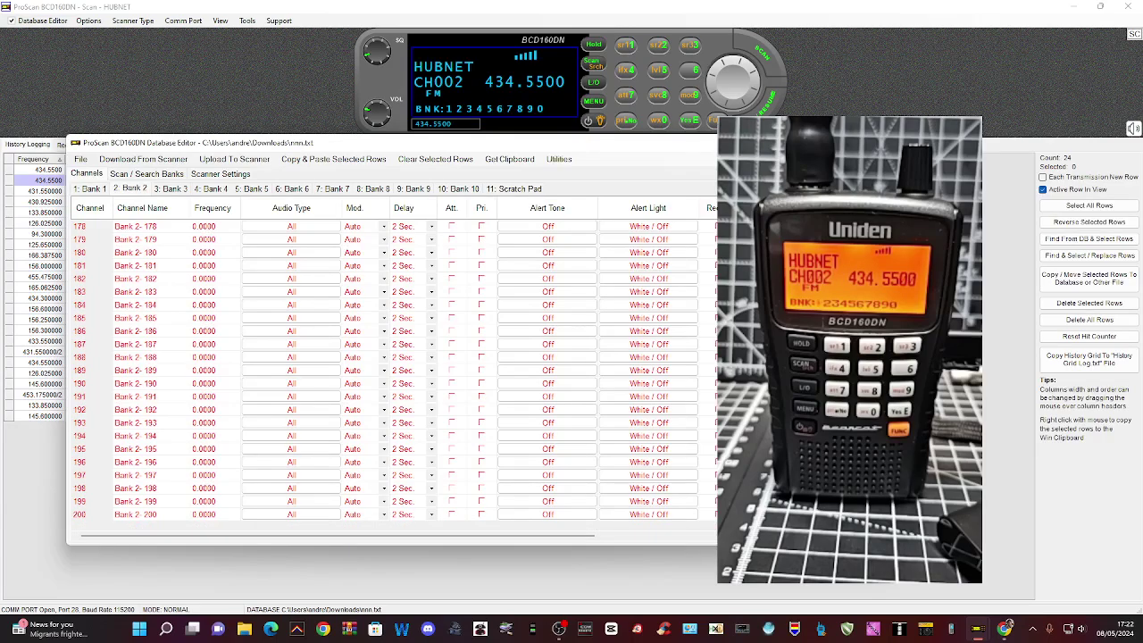
scroll(393, 375, "up", 20)
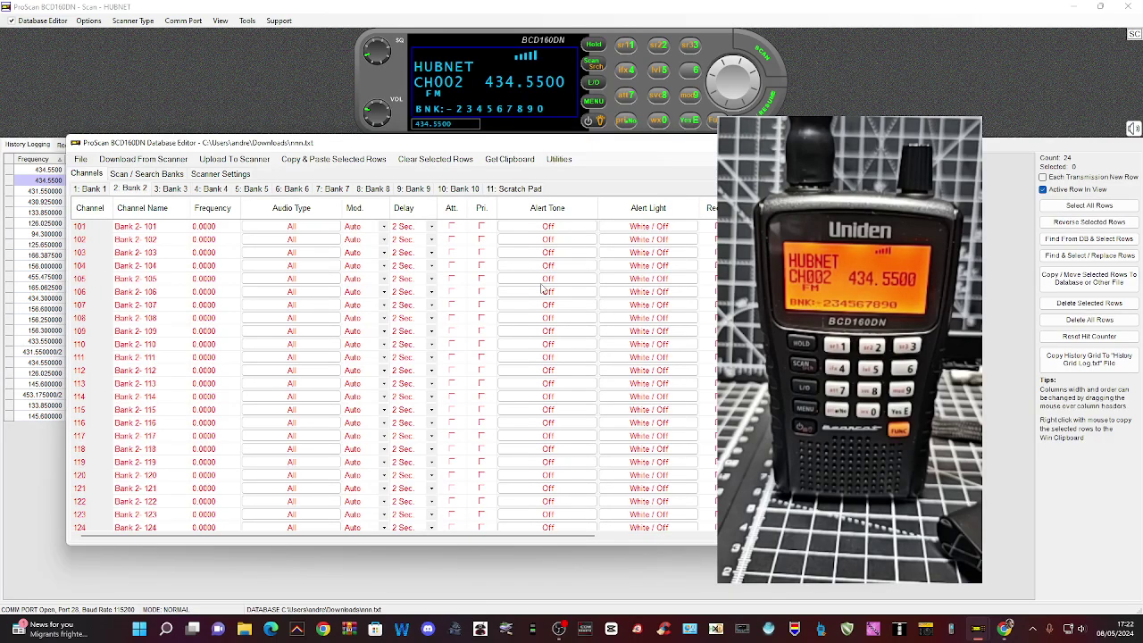
Step: Compare the channel lists of Banks 1 to 4 and the Scratch Pad, ending on Bank 1
left_click(91, 191)
left_click(126, 192)
left_click(103, 190)
left_click(173, 190)
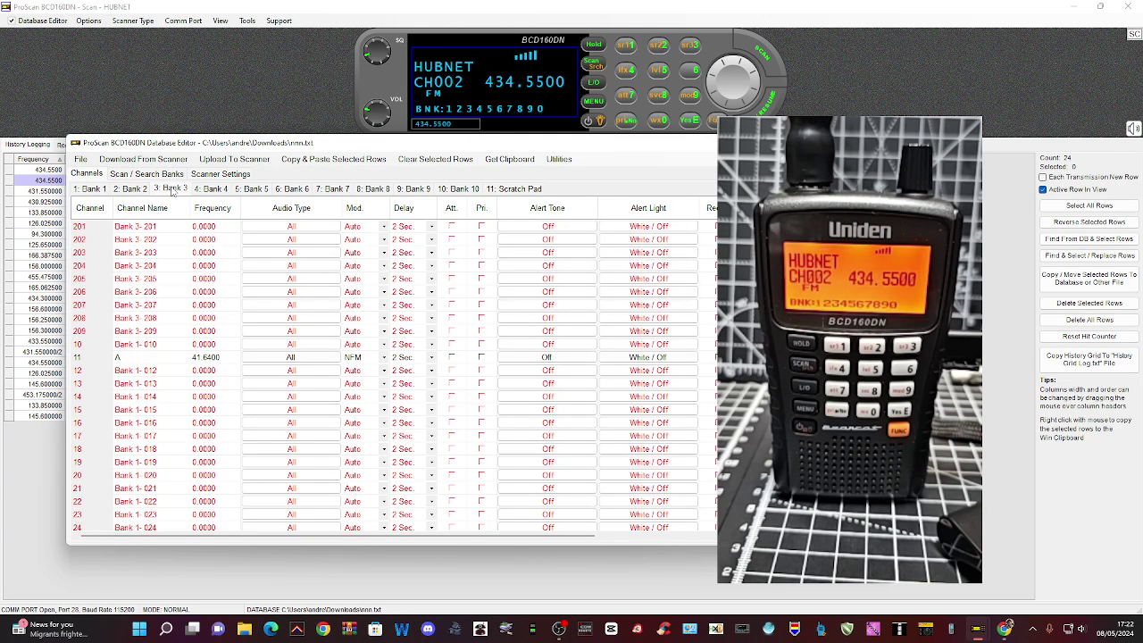
left_click(215, 190)
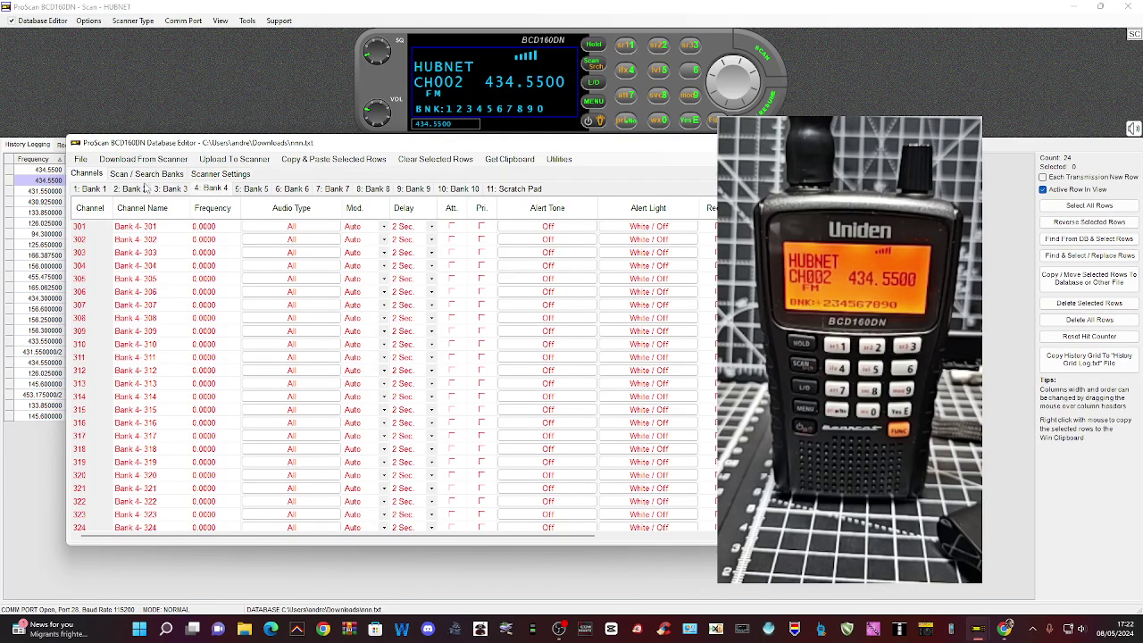
left_click(518, 189)
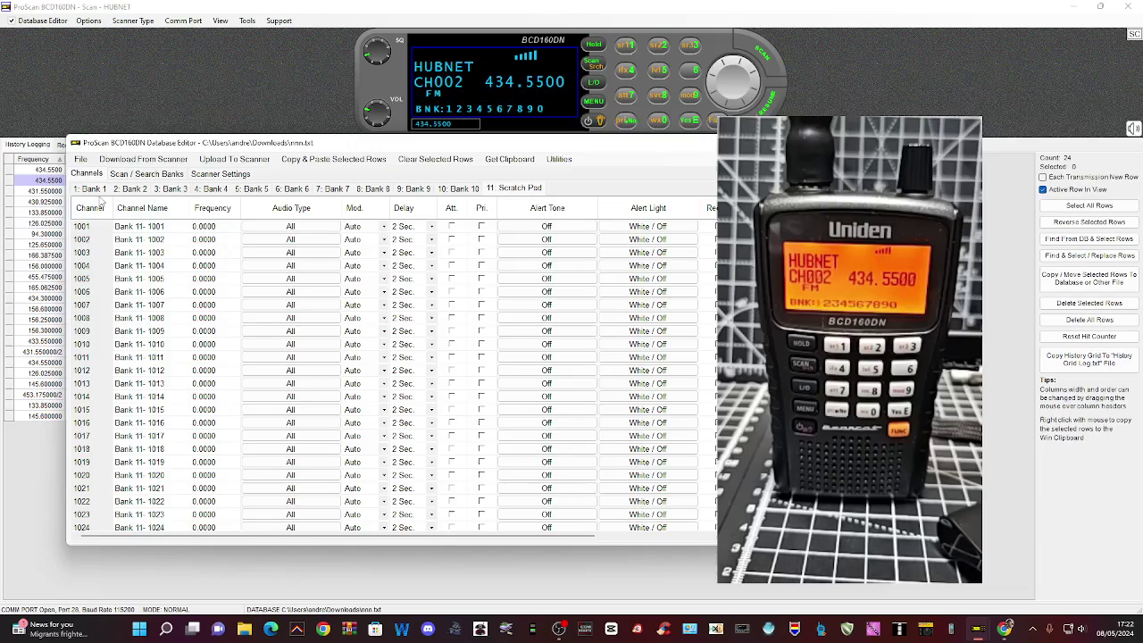
left_click(86, 189)
Step: Show the Scan / Search Banks settings and move the Database Editor window upward
left_click(121, 174)
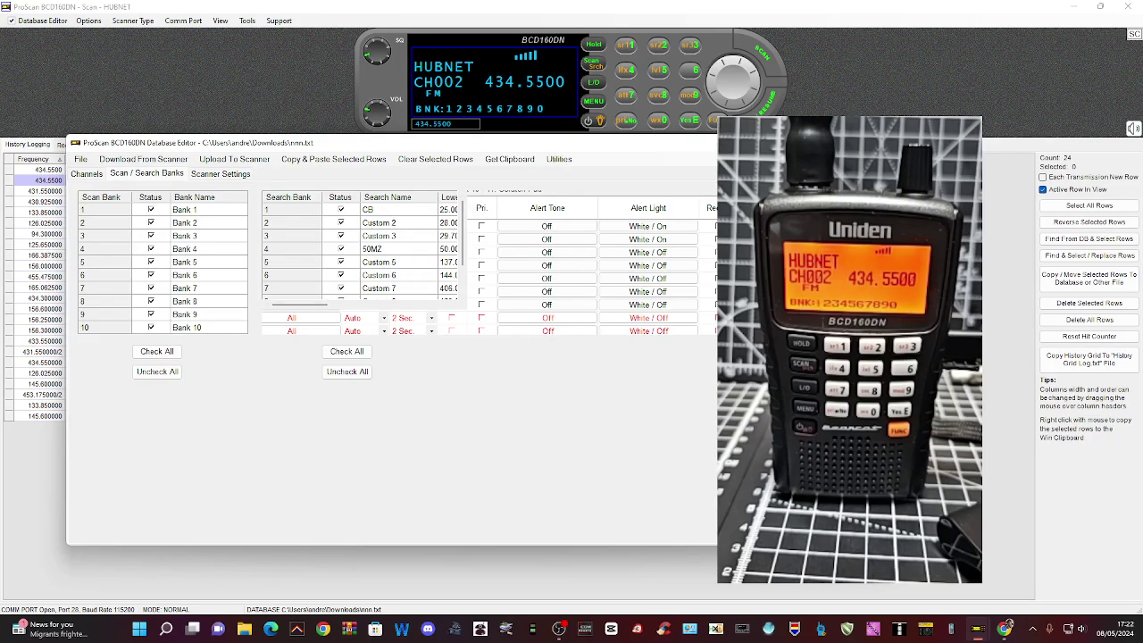
left_click_drag(655, 143, 651, 87)
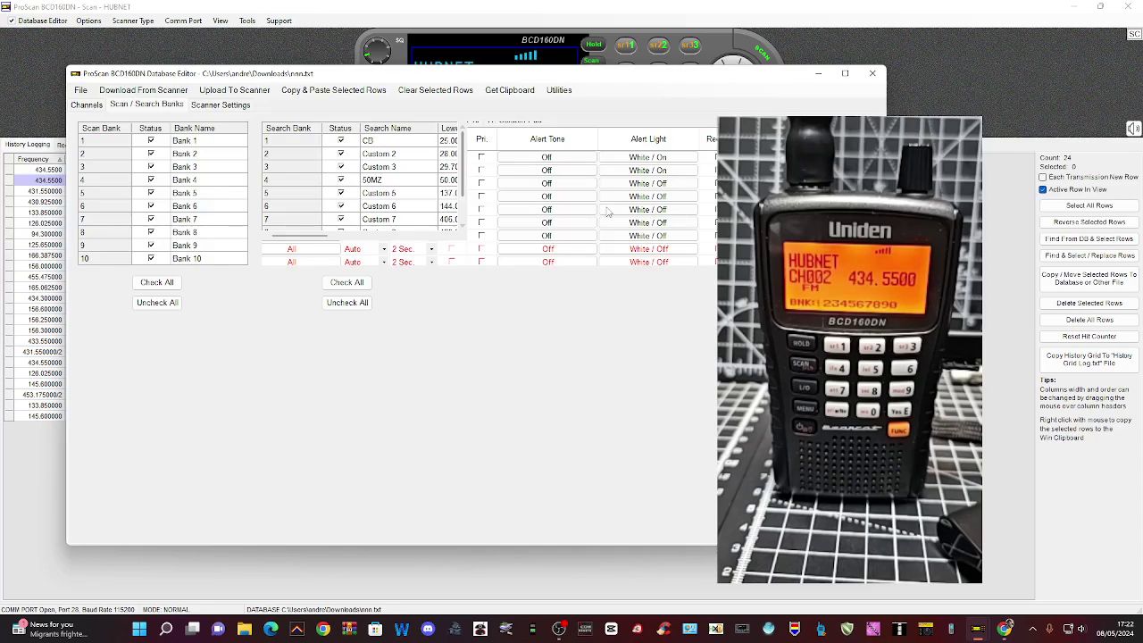
Step: Try to rename the Custom 5 search bank in the Search Name column
scroll(428, 183, "down", 1)
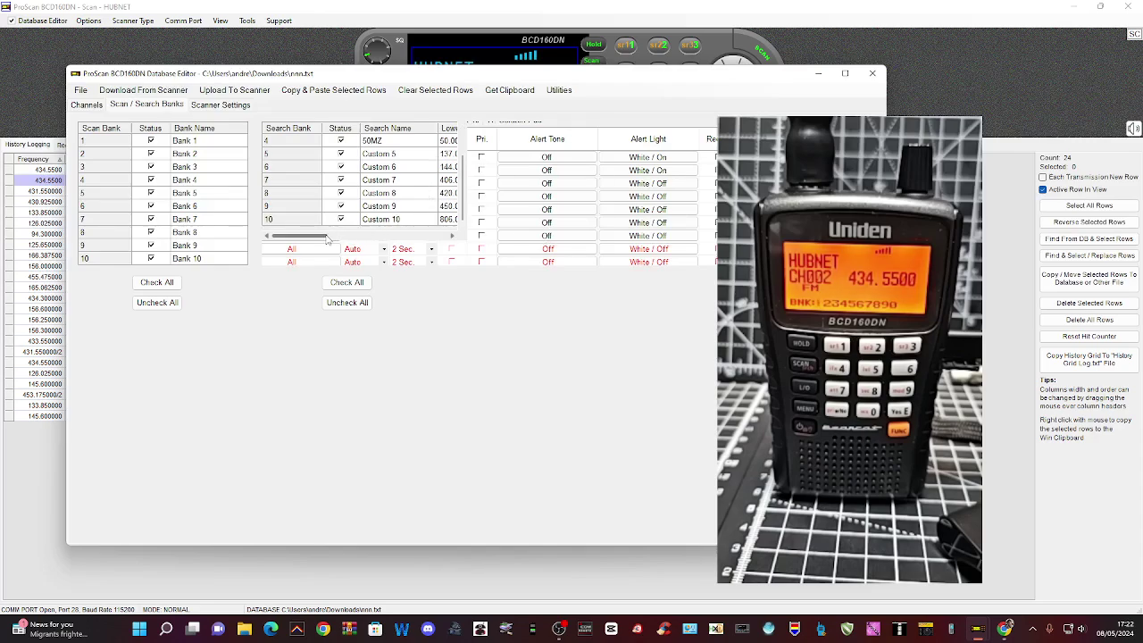
left_click_drag(327, 239, 350, 243)
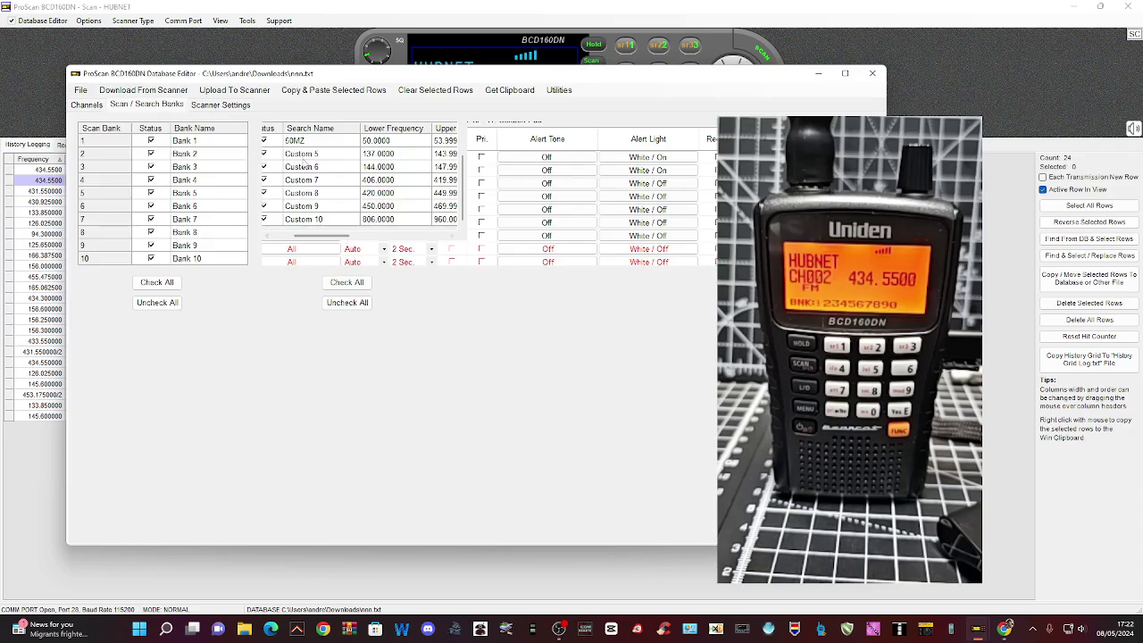
left_click(308, 153)
left_click(311, 155)
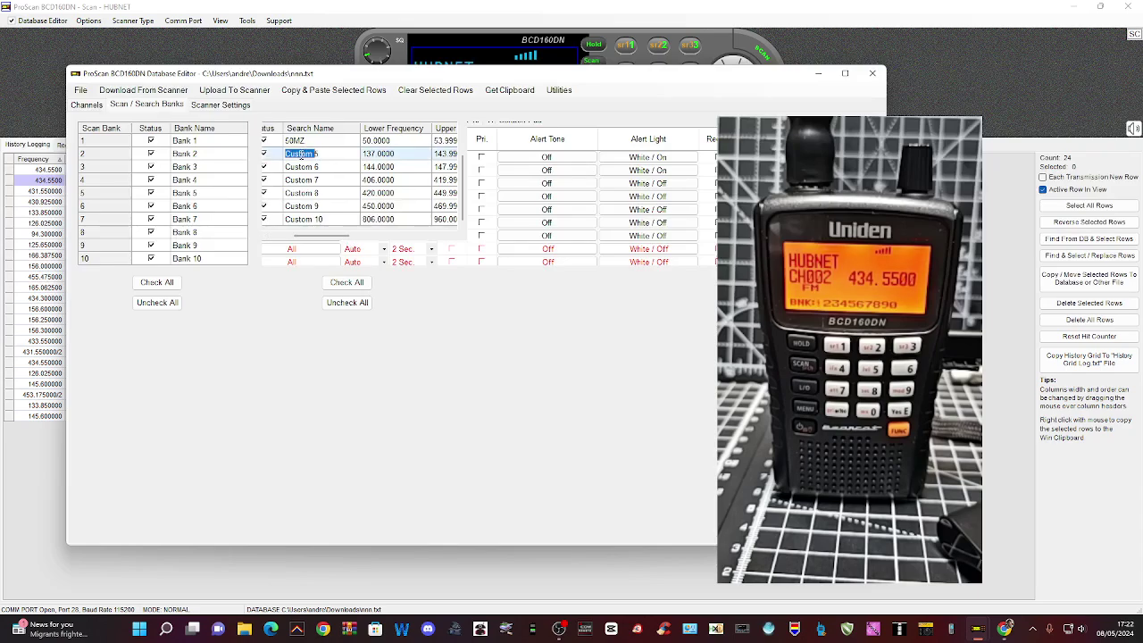
left_click(334, 155)
key("BackSpace")
key("BackSpace")
key("BackSpace")
key("BackSpace")
key("BackSpace")
key("BackSpace")
key("BackSpace")
key("BackSpace")
key("Tab")
type("2")
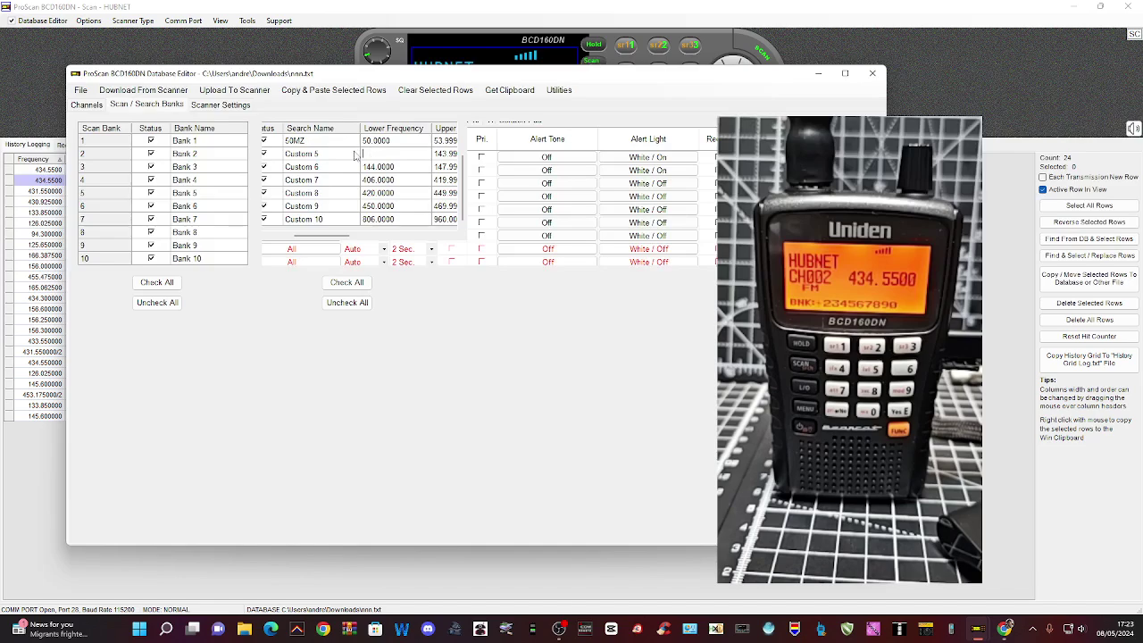
Step: Rename the Custom 5 search bank as "2 meter" and set its lower frequency to 137.0
left_click(323, 154)
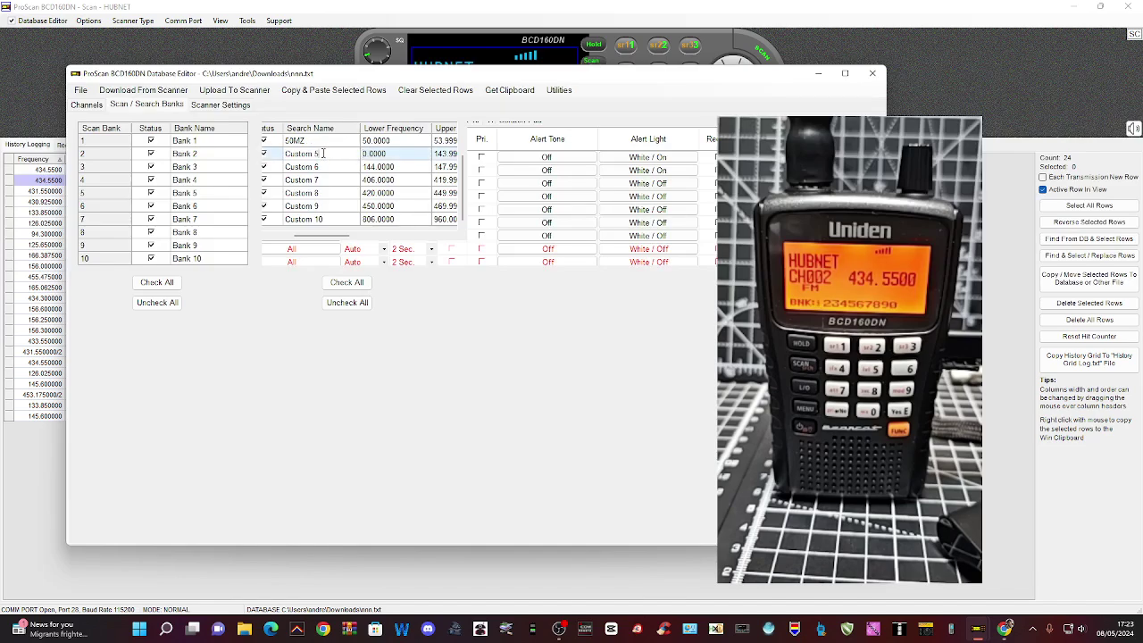
double_click(322, 153)
key("BackSpace")
key("BackSpace")
key("BackSpace")
key("BackSpace")
key("BackSpace")
key("BackSpace")
key("BackSpace")
key("BackSpace")
type("2 met")
key("Tab")
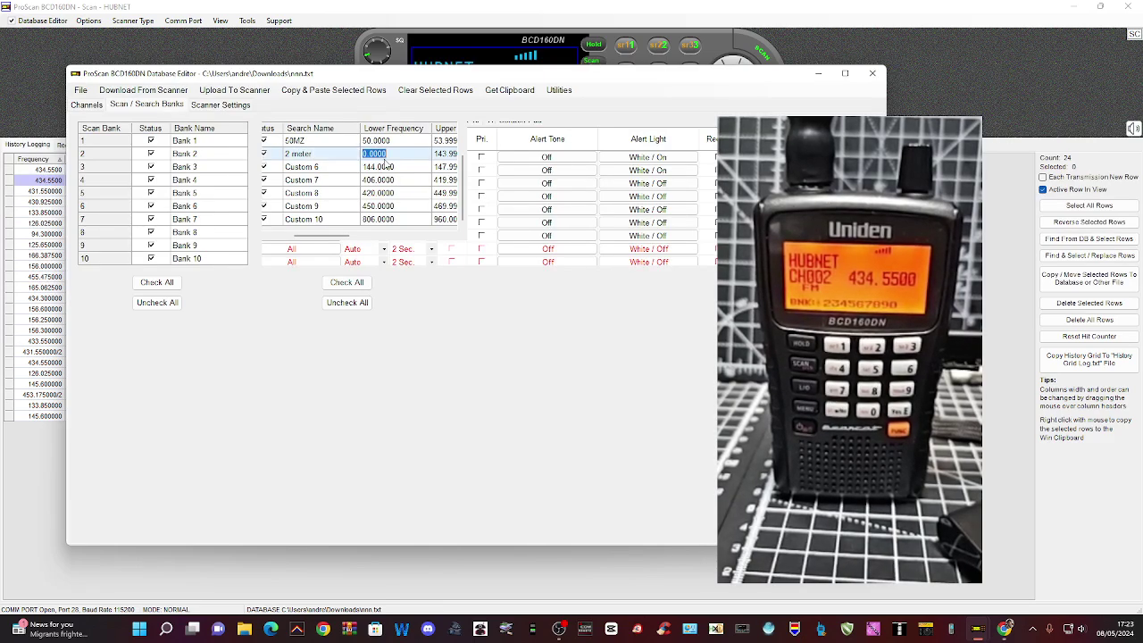
type("1")
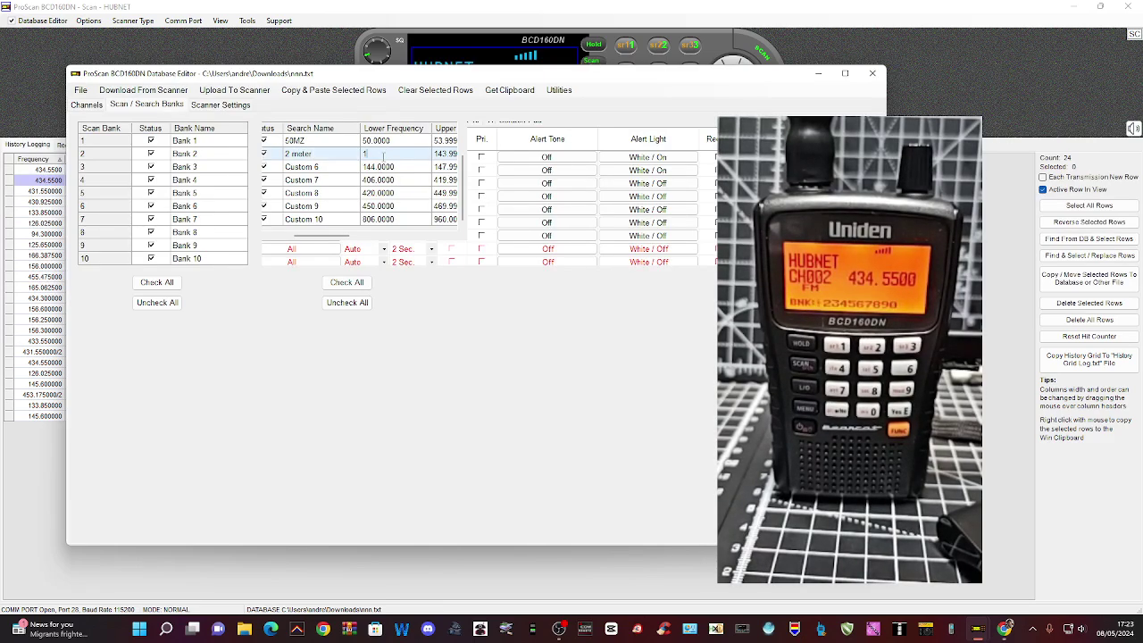
type("37.0")
Step: Rename the Custom 6 search bank as "2 meter Hm"
left_click(329, 166)
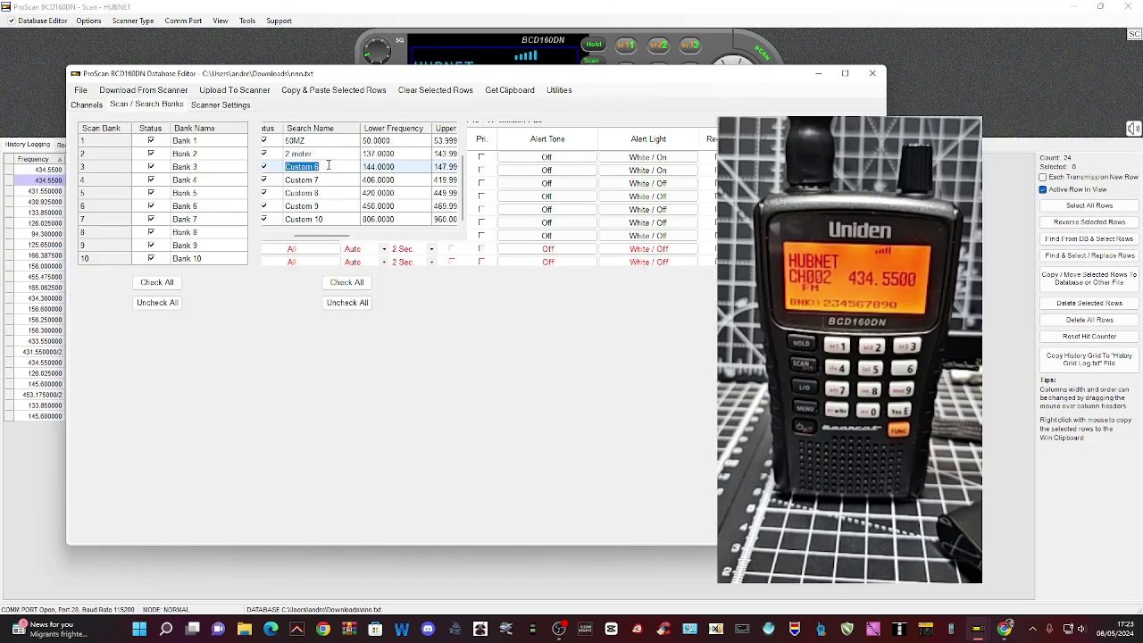
type("2 meter Hm")
left_click(372, 183)
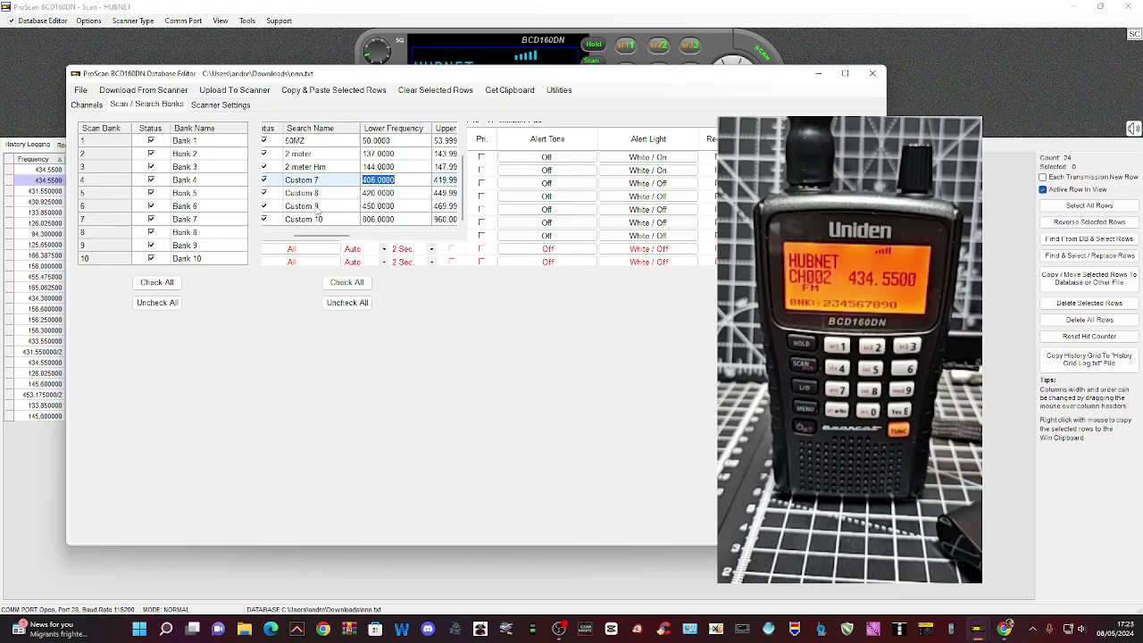
Step: Rename the Custom 8 search bank as "70cm"
left_click(311, 192)
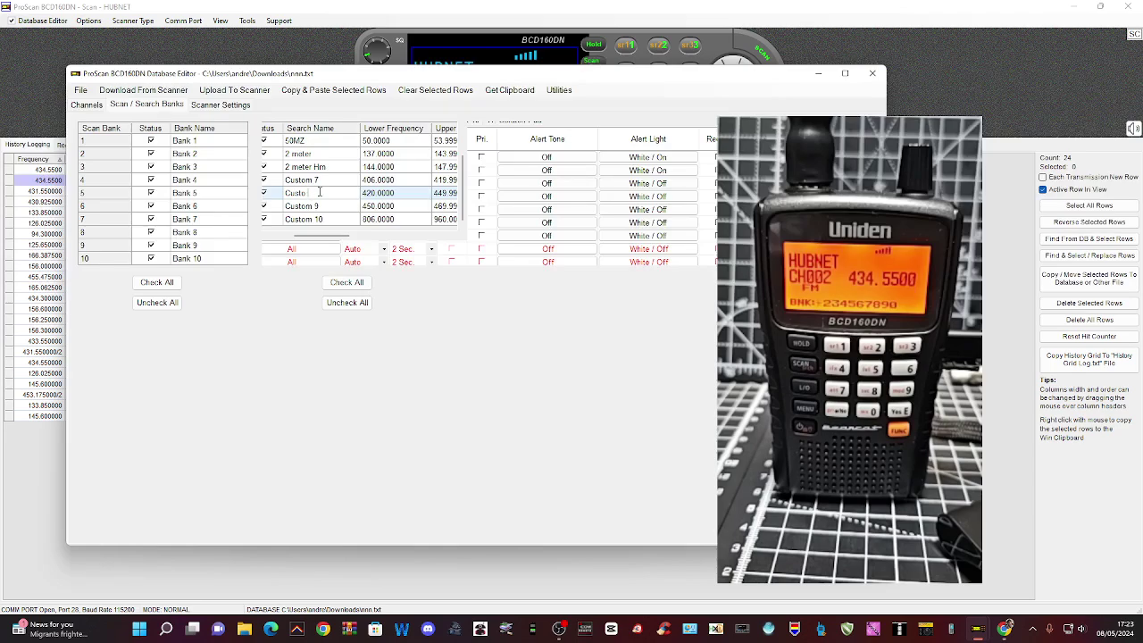
key("BackSpace")
key("BackSpace")
key("BackSpace")
key("BackSpace")
key("BackSpace")
type("7")
Step: Rename the Custom 9 search bank as "pmr gmrs"
left_click(316, 206)
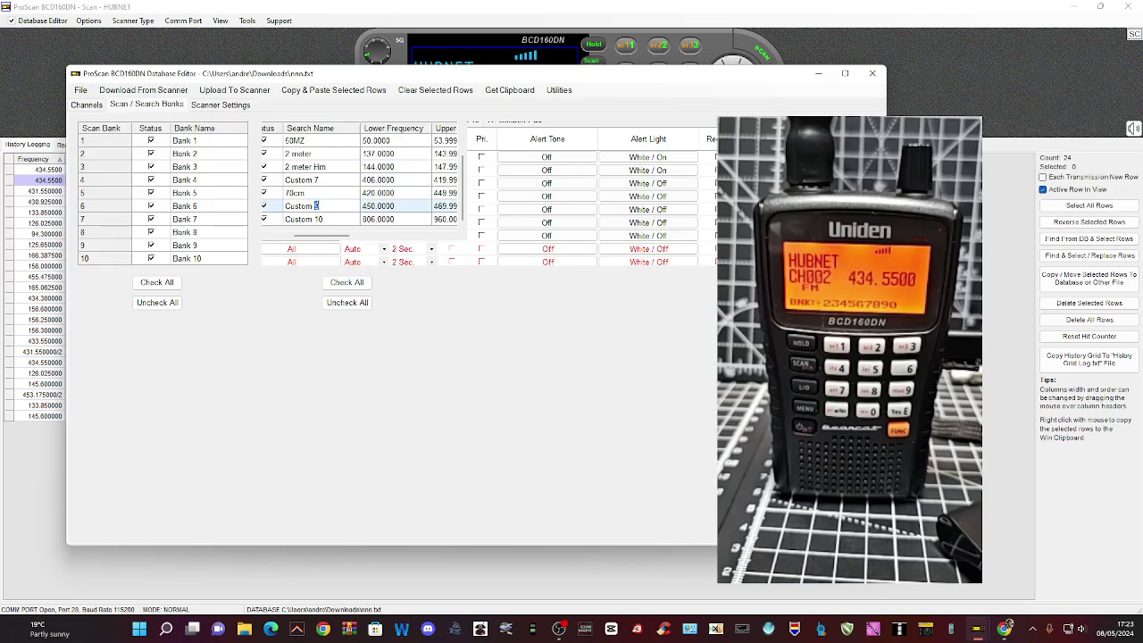
key("BackSpace")
key("BackSpace")
key("BackSpace")
key("BackSpace")
key("BackSpace")
key("BackSpace")
key("BackSpace")
key("BackSpace")
type("pmr")
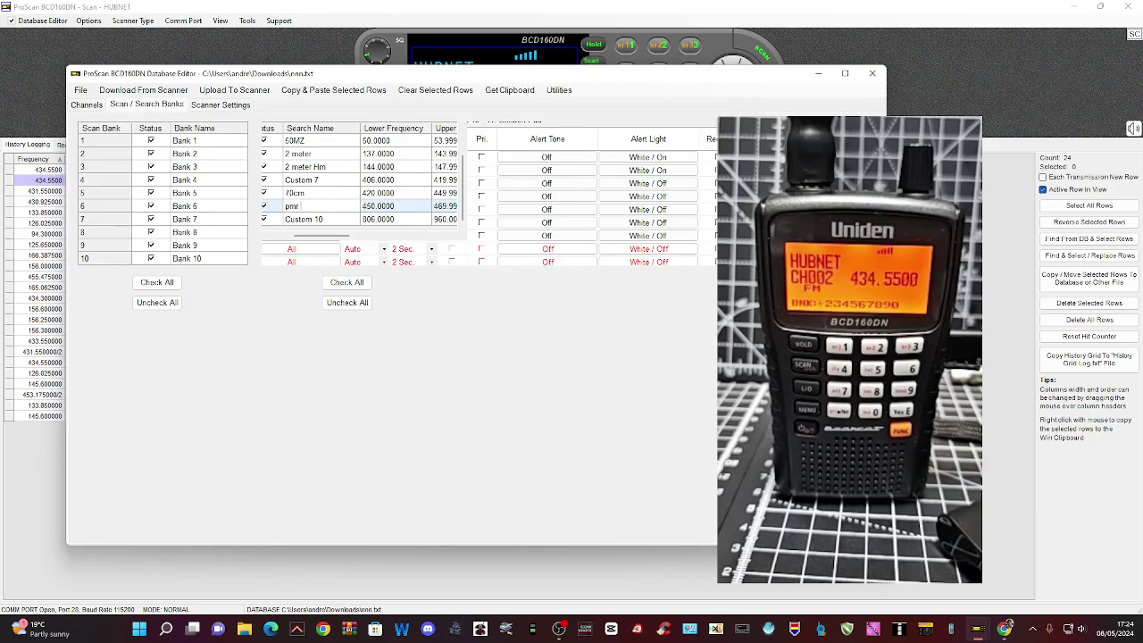
type(" gmrs")
Step: In the general scanner settings, set the third opening message to "M0FXB" and the fourth to "HAMTECH"
left_click(226, 108)
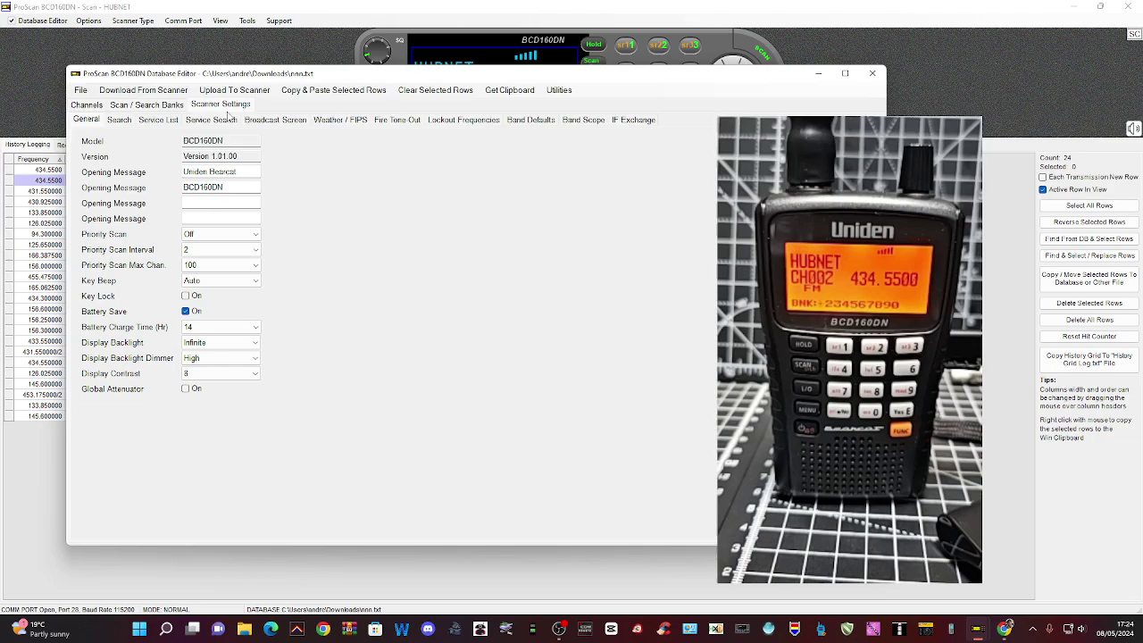
left_click(213, 203)
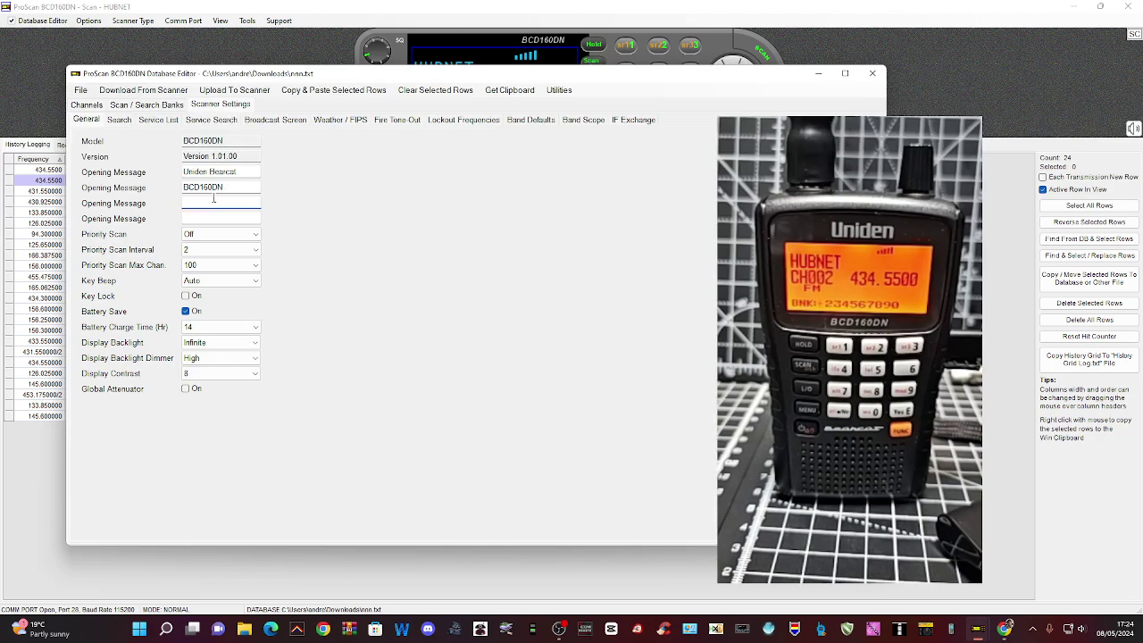
type("M0FXB")
left_click(218, 218)
type("HAMTECH")
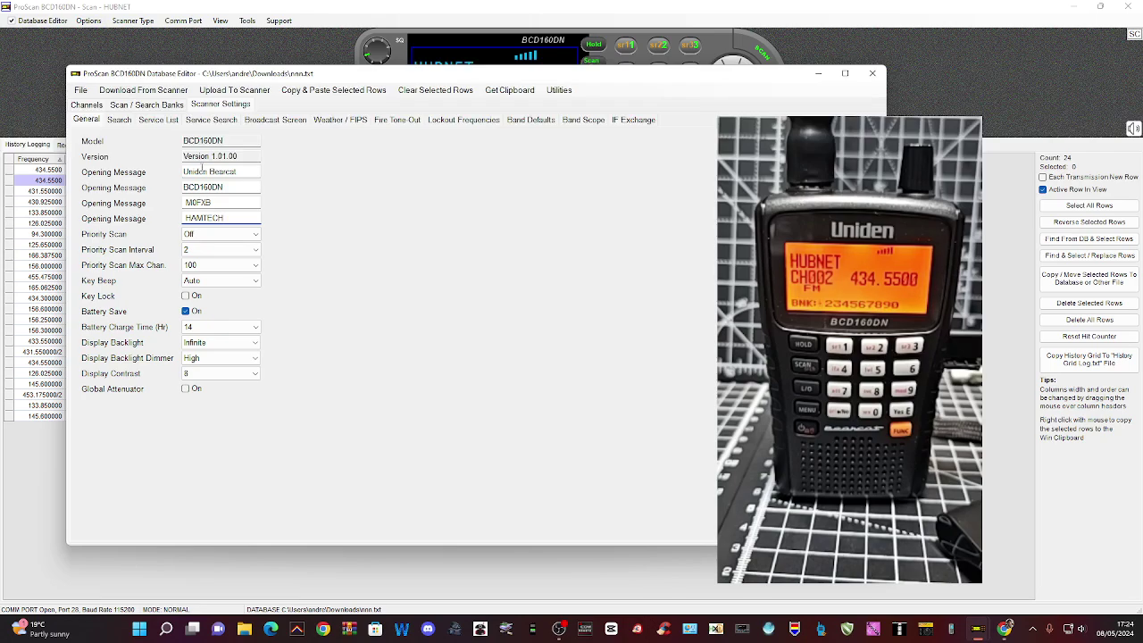
Step: Look through the remaining General options and the Broadcast Screen, Weather / FIPS, Fire Tone-Out, Lockout Frequencies and Band Defaults settings
left_click(208, 267)
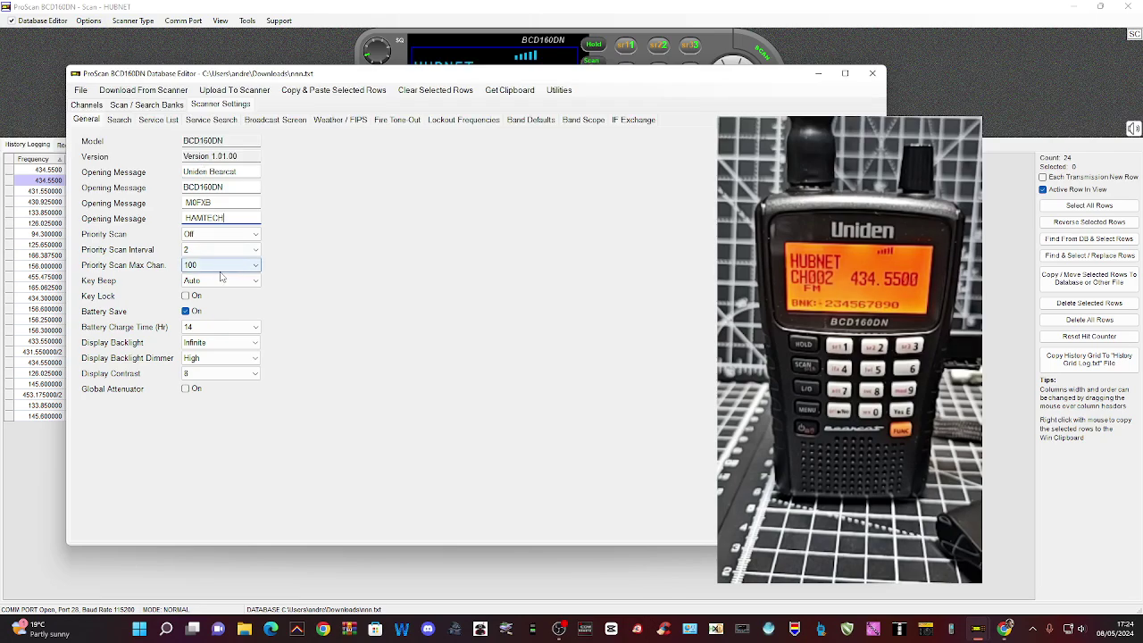
left_click(230, 283)
left_click(233, 327)
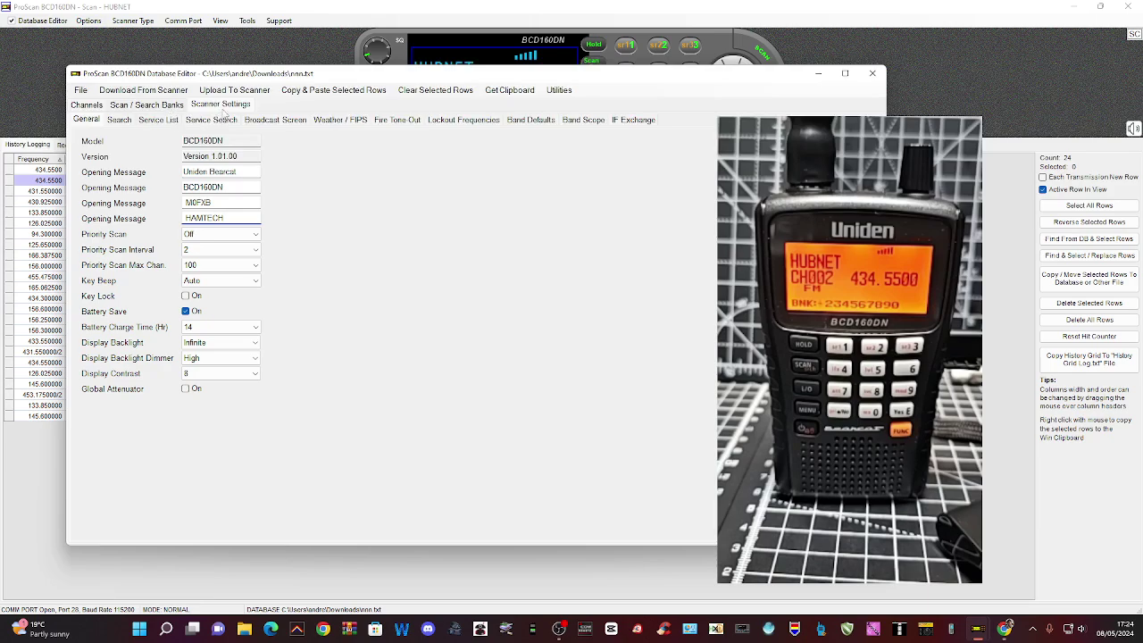
left_click(275, 124)
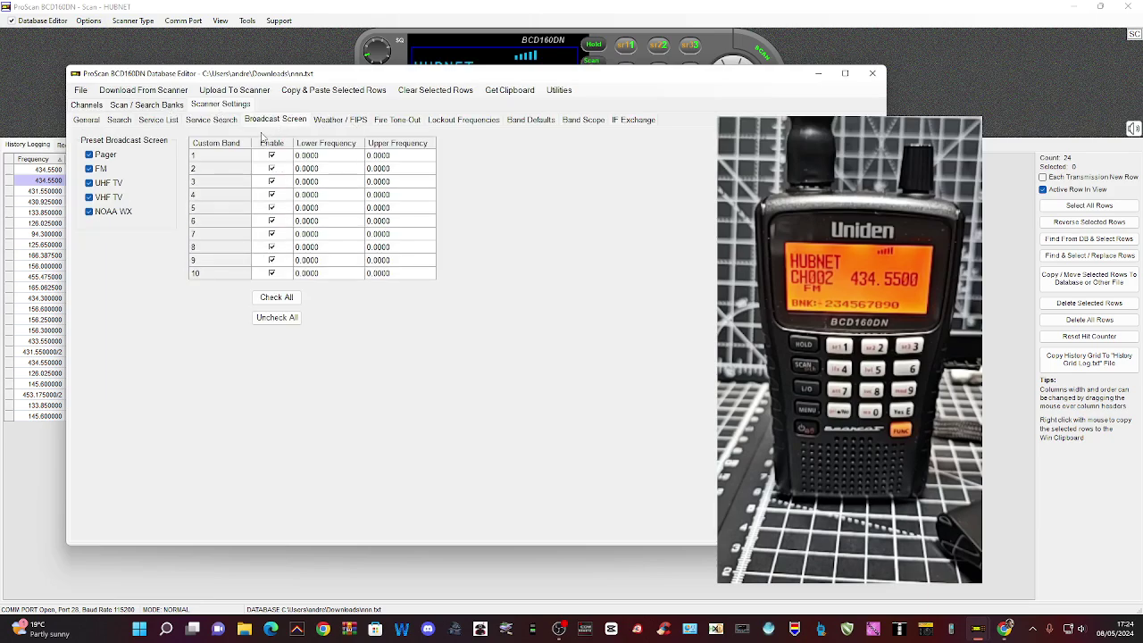
left_click(343, 123)
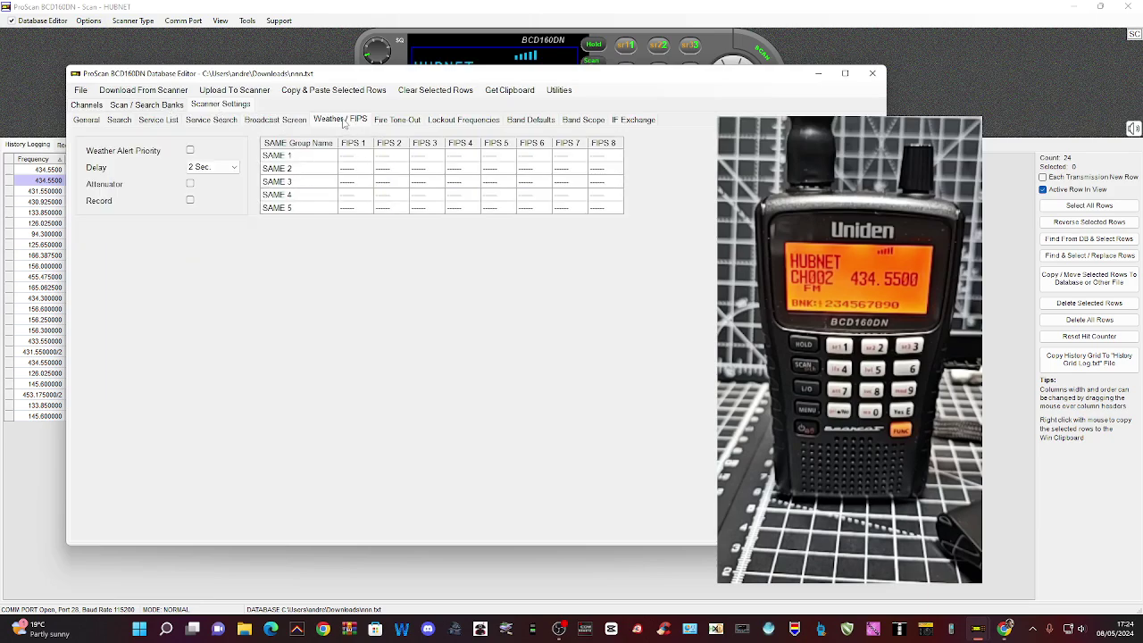
left_click(393, 124)
left_click(451, 126)
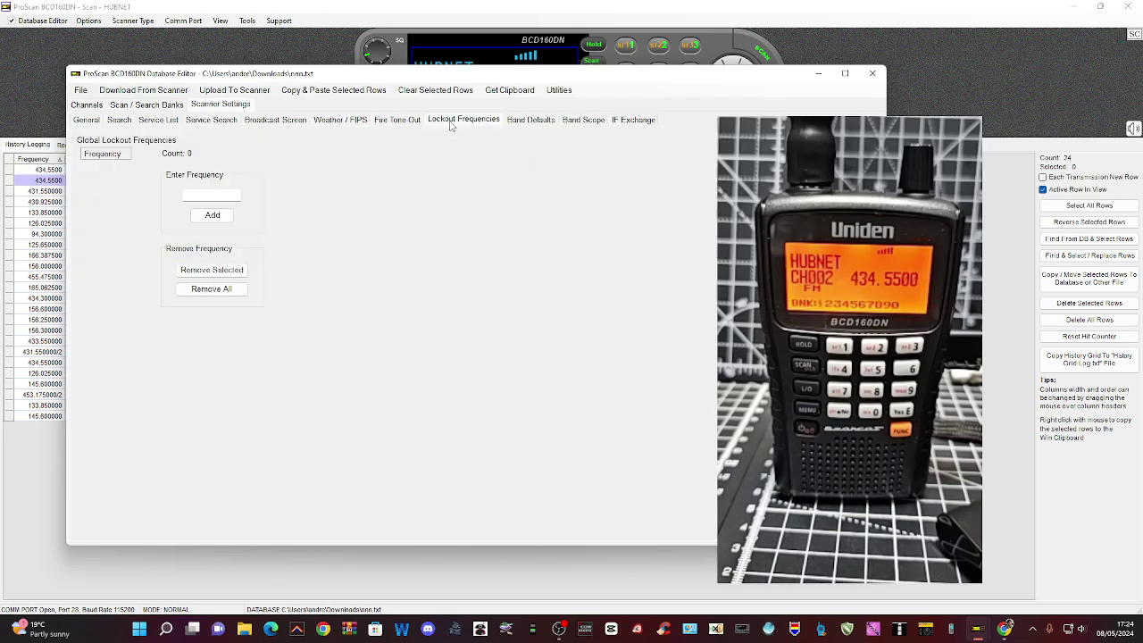
left_click(547, 125)
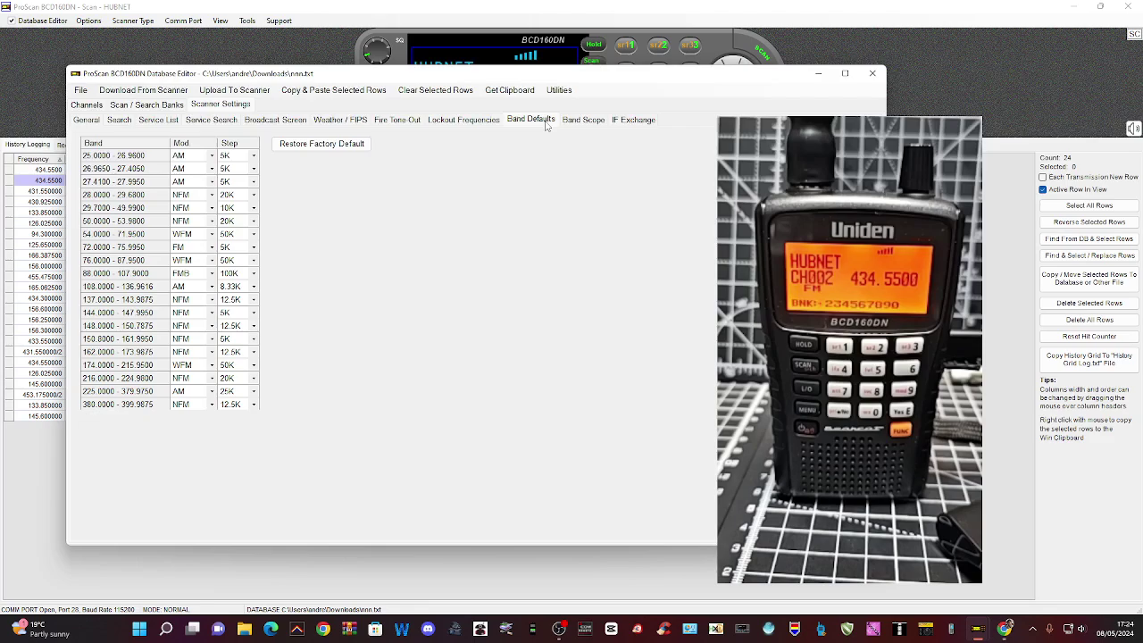
Step: Configure the Band Scope with a 6.25K step, a 100 MHz span and Max. Hold Display on
left_click(574, 125)
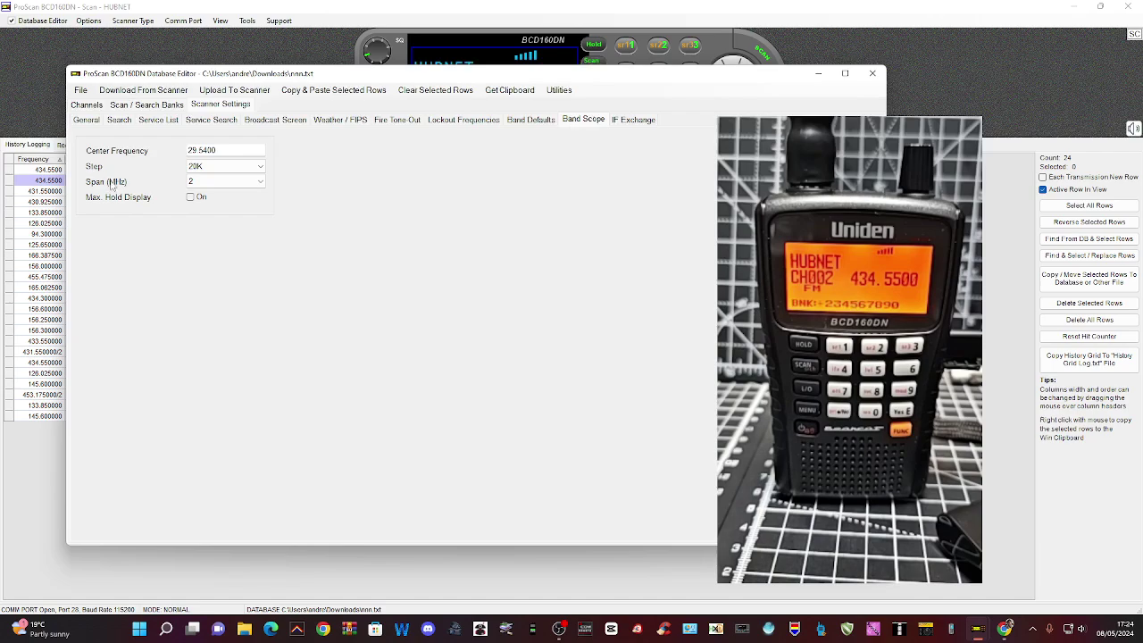
left_click(259, 167)
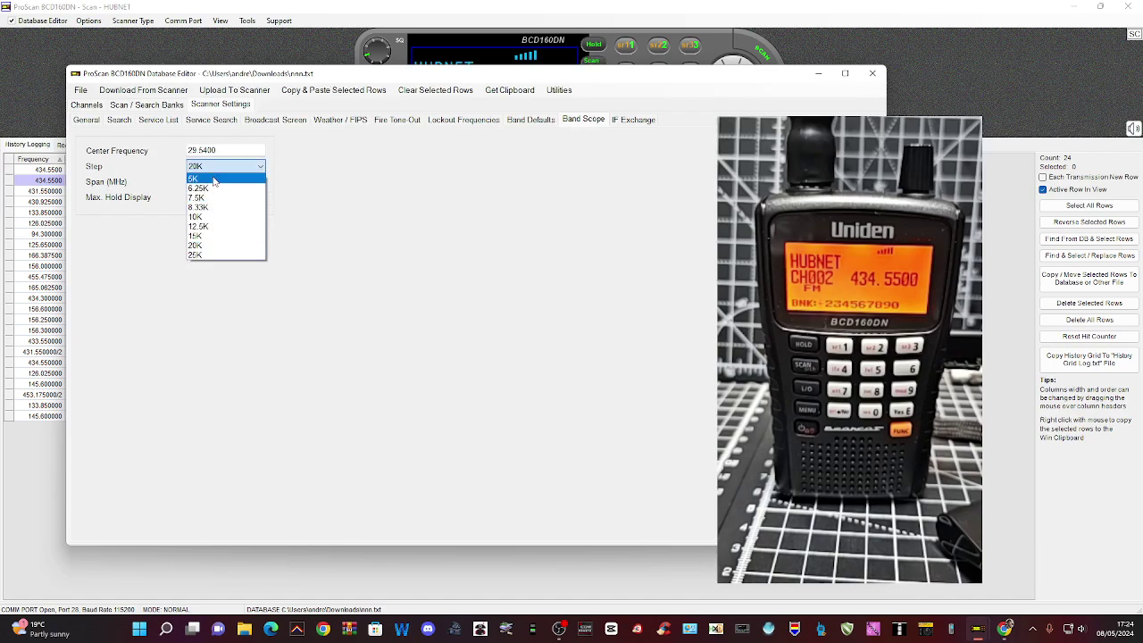
left_click(209, 188)
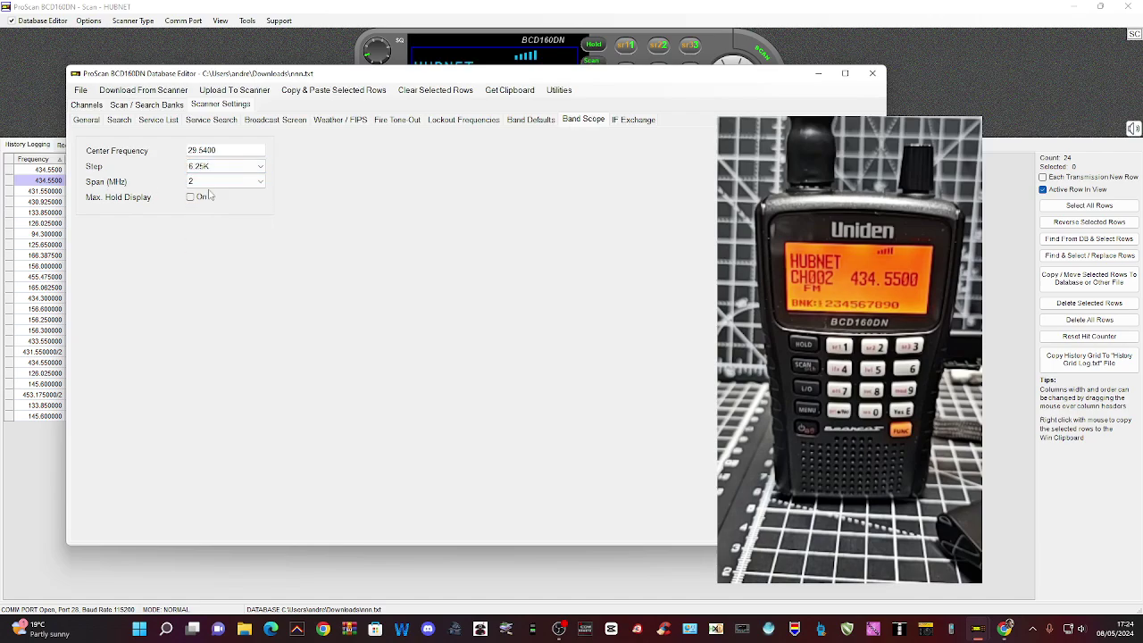
left_click(260, 182)
left_click(261, 185)
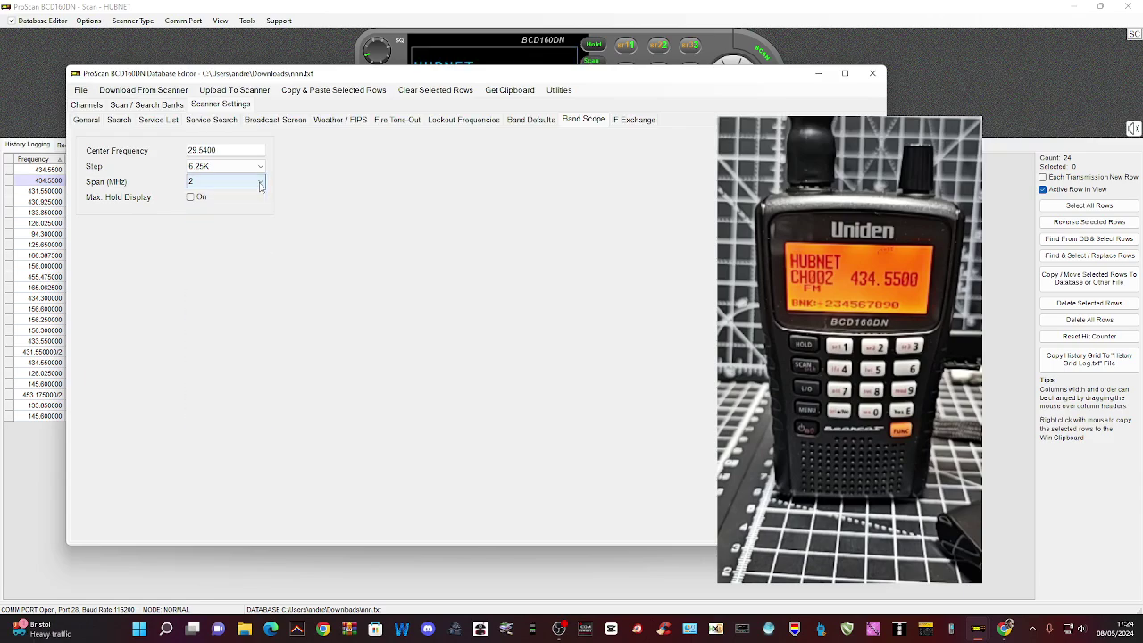
left_click(261, 185)
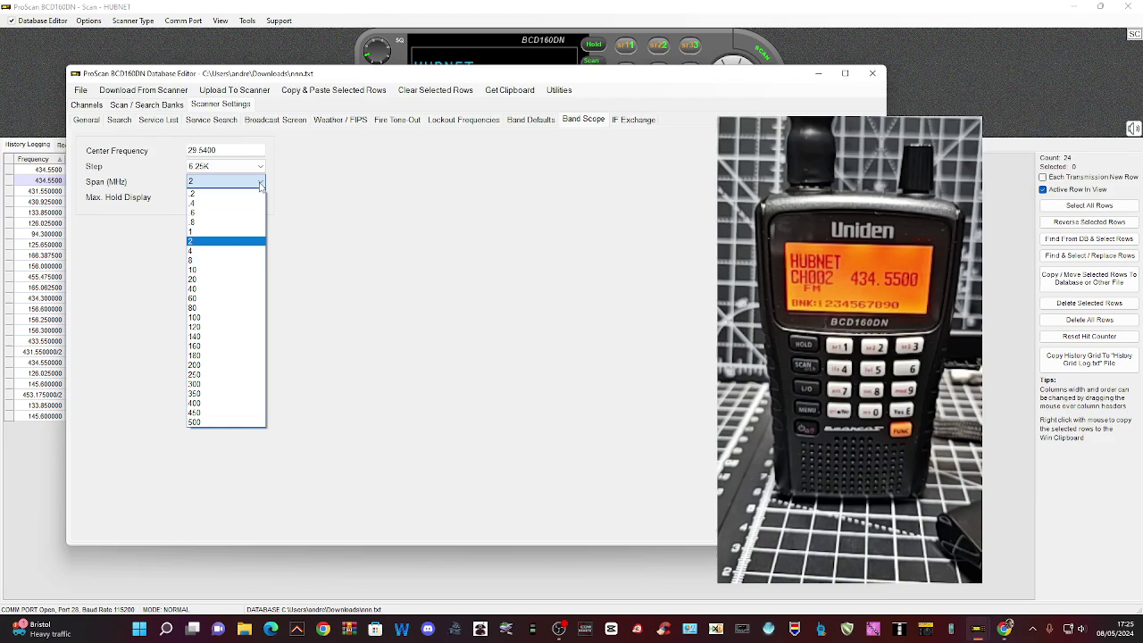
left_click(217, 317)
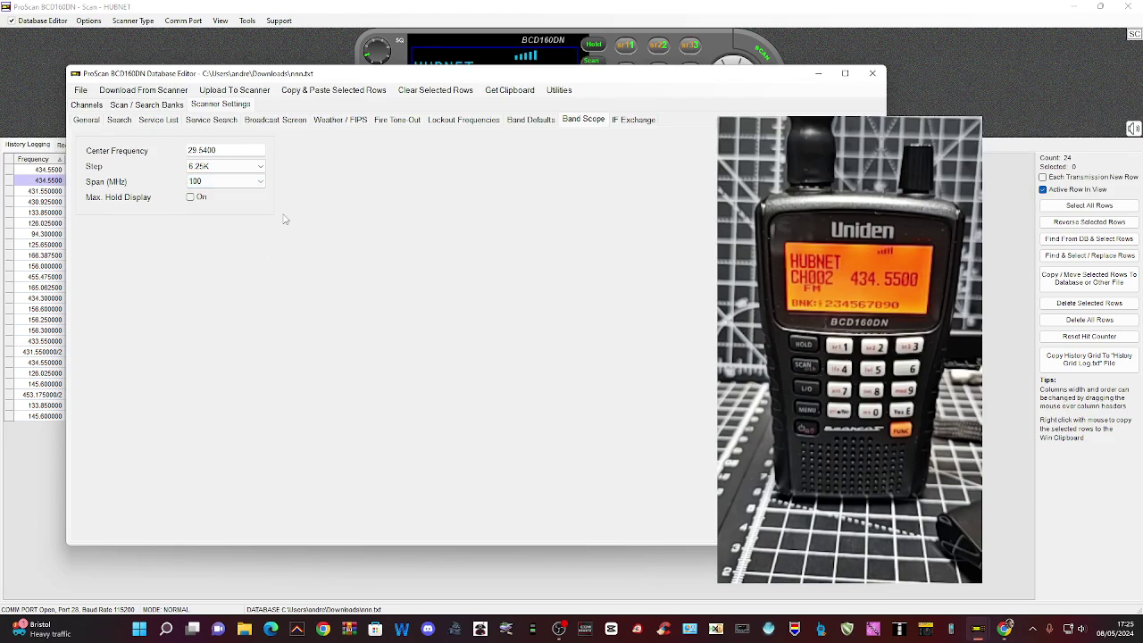
left_click(191, 197)
Step: View the IF Exchange settings, the options for copying selected rows and the available utilities, changing nothing
left_click(628, 124)
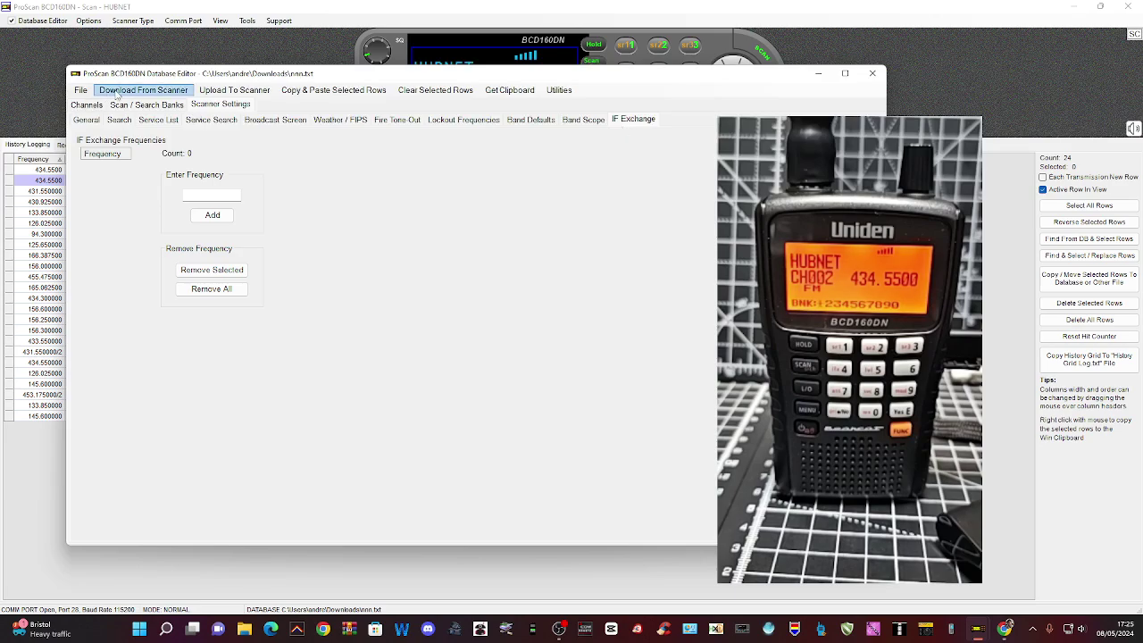
left_click(316, 97)
left_click(506, 338)
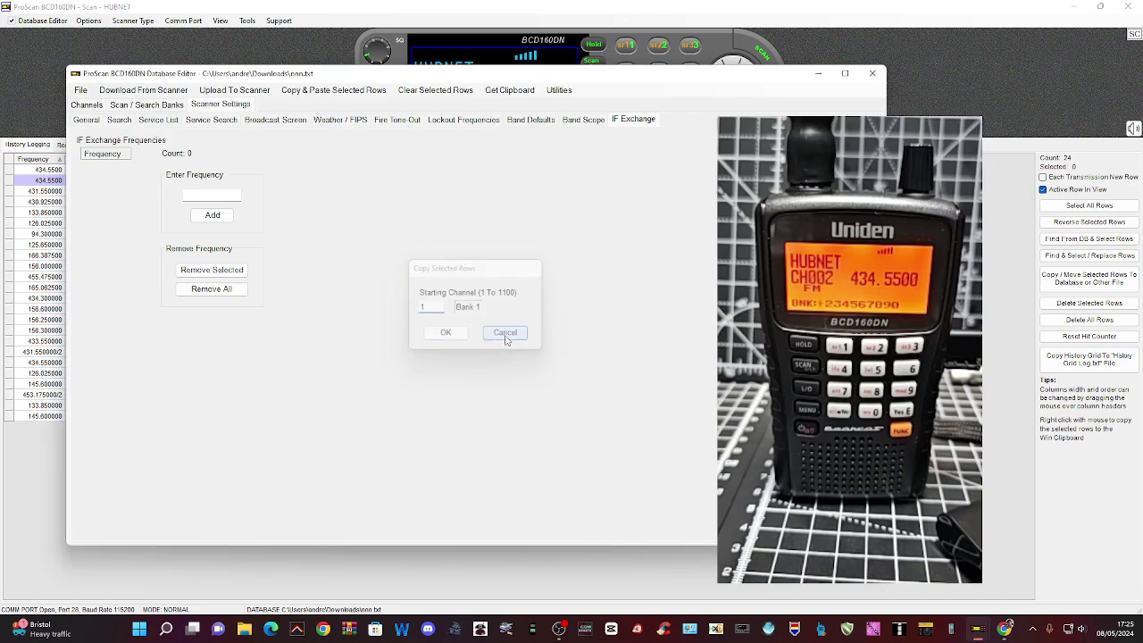
left_click(556, 92)
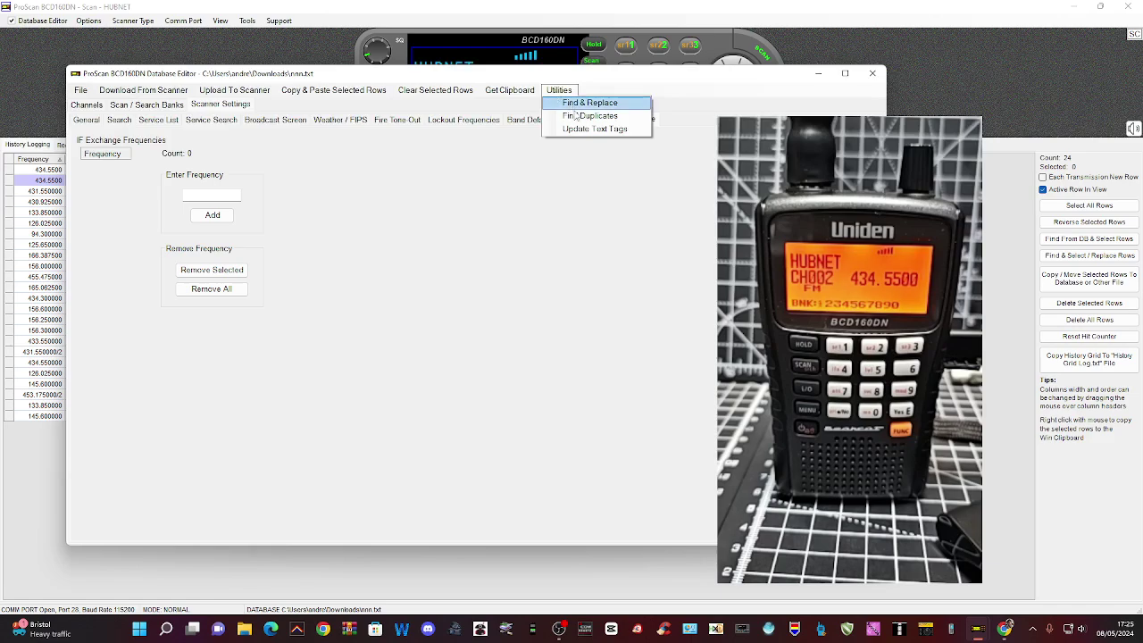
left_click(387, 193)
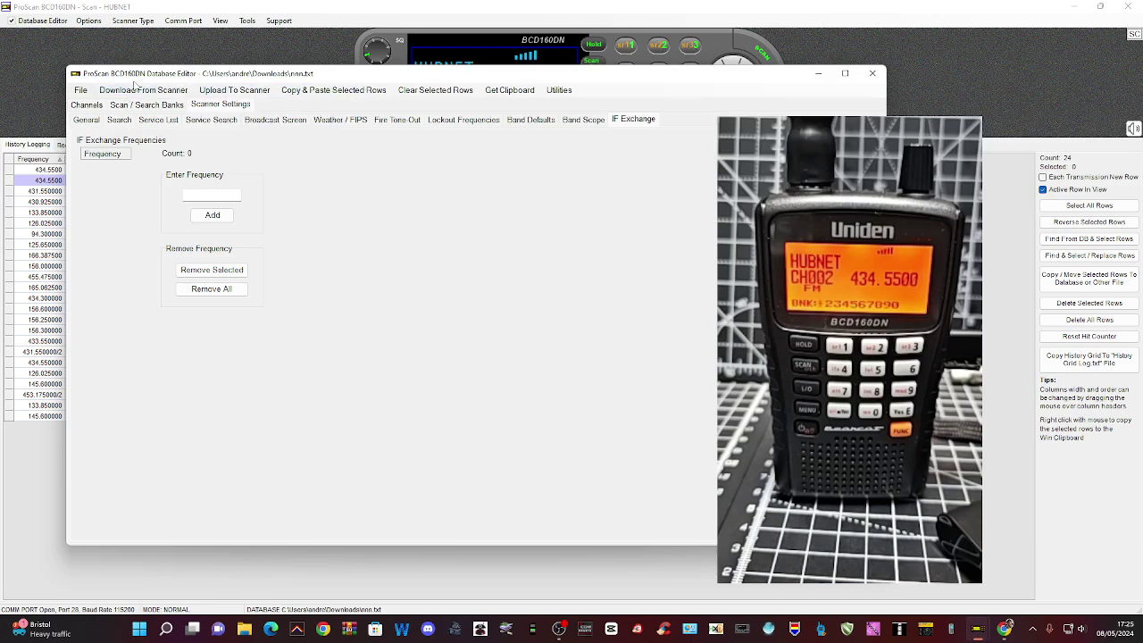
Step: Rename channel 8 of Bank 1 as "MY HOTSPOTS"
left_click(87, 105)
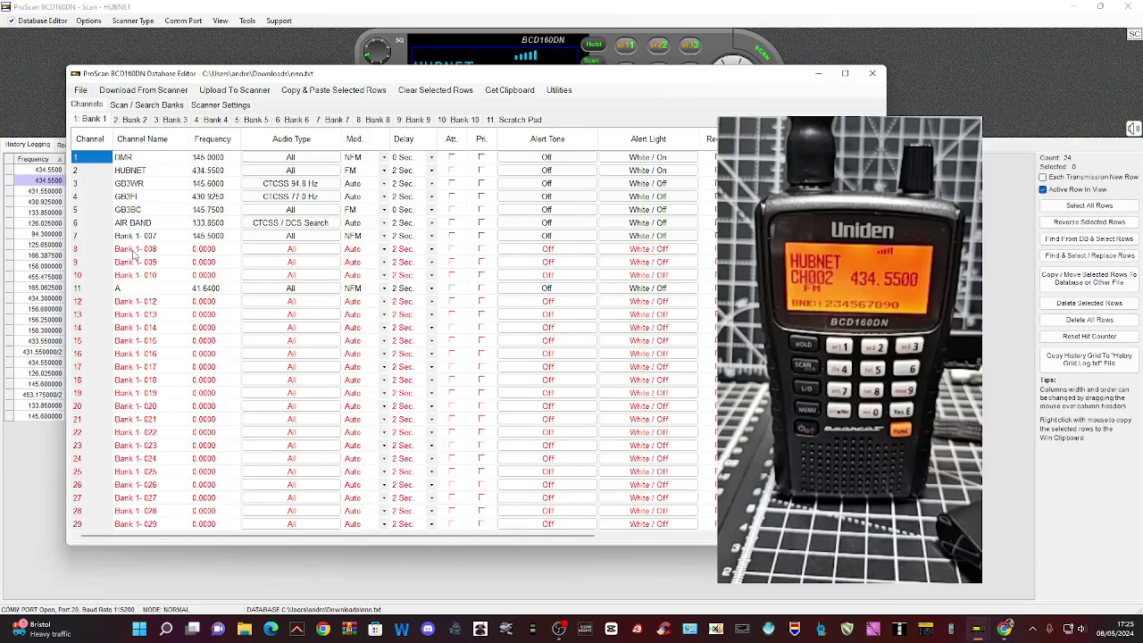
left_click(133, 252)
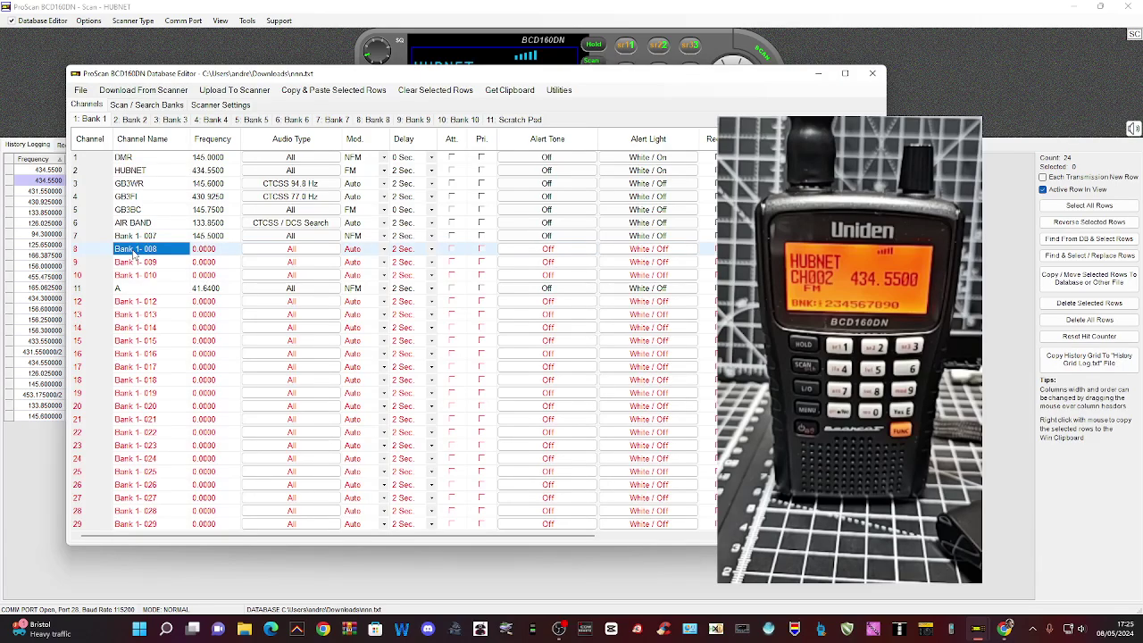
type("MY")
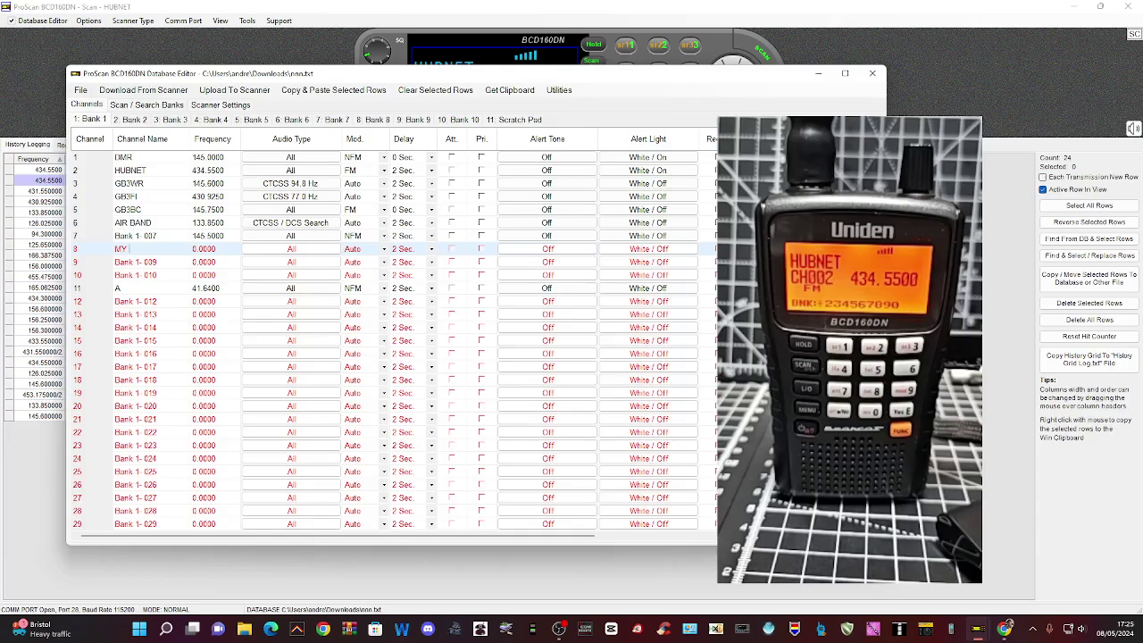
type(" HOTSPOTS")
key("Tab")
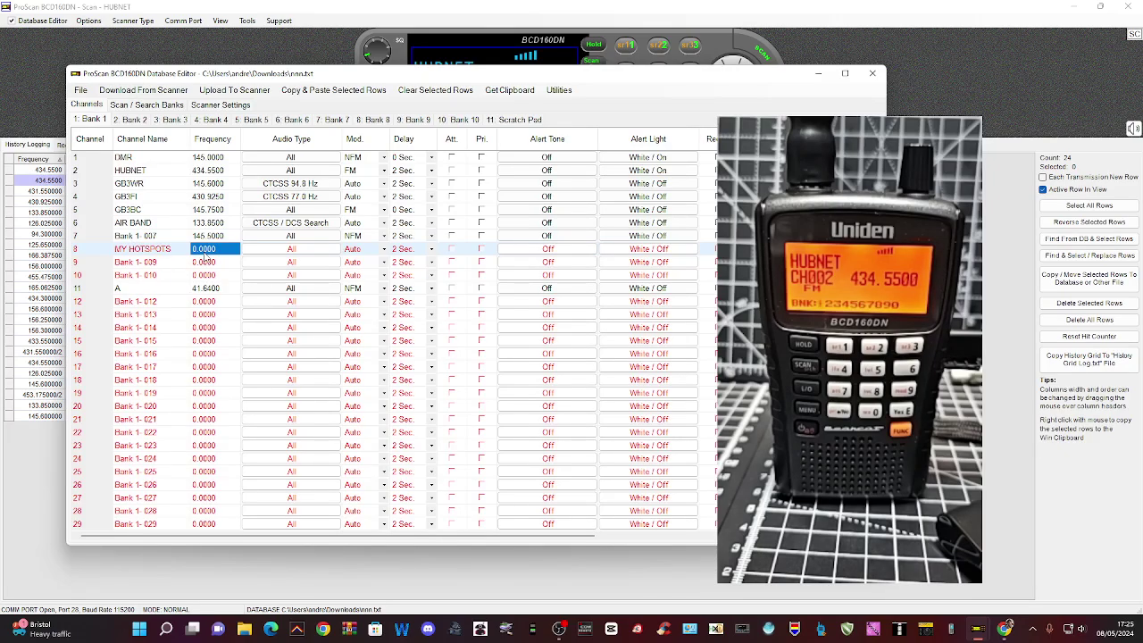
Step: Set channel 8 of Bank 1 to frequency 433.900 and rename the channel as "OPENSPOT"
left_click(205, 253)
type("433.900")
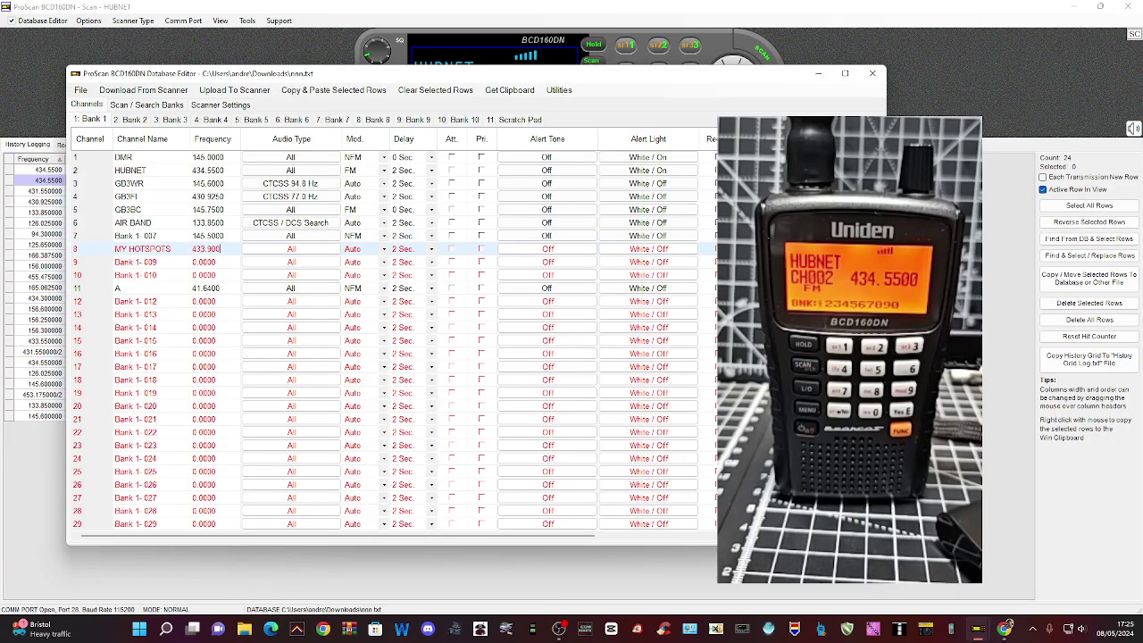
left_click(175, 250)
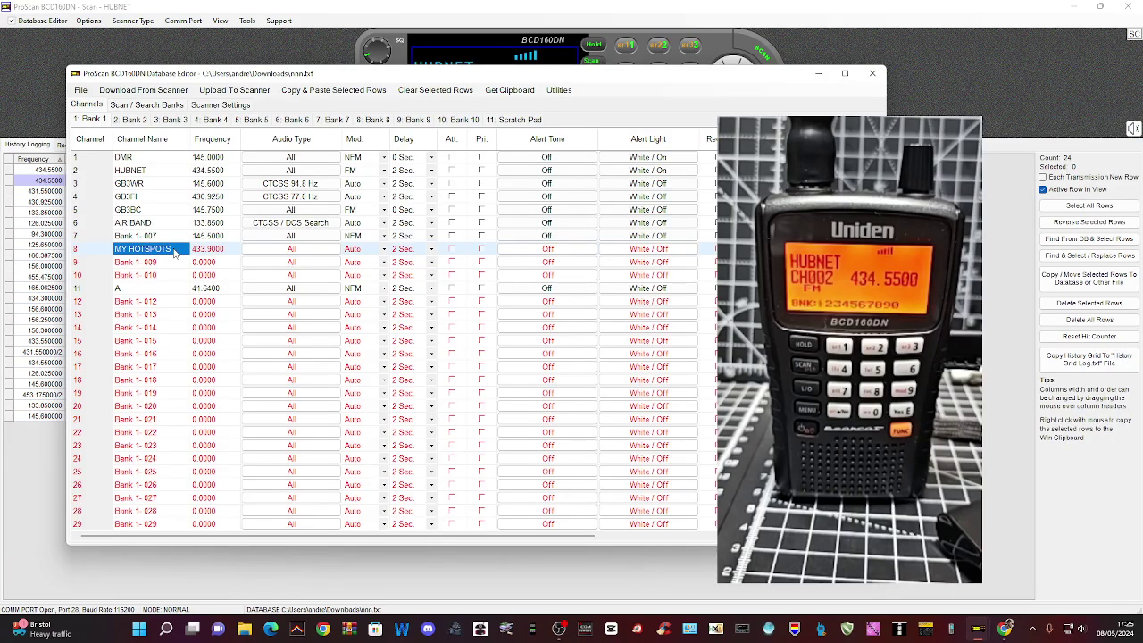
type("OPE")
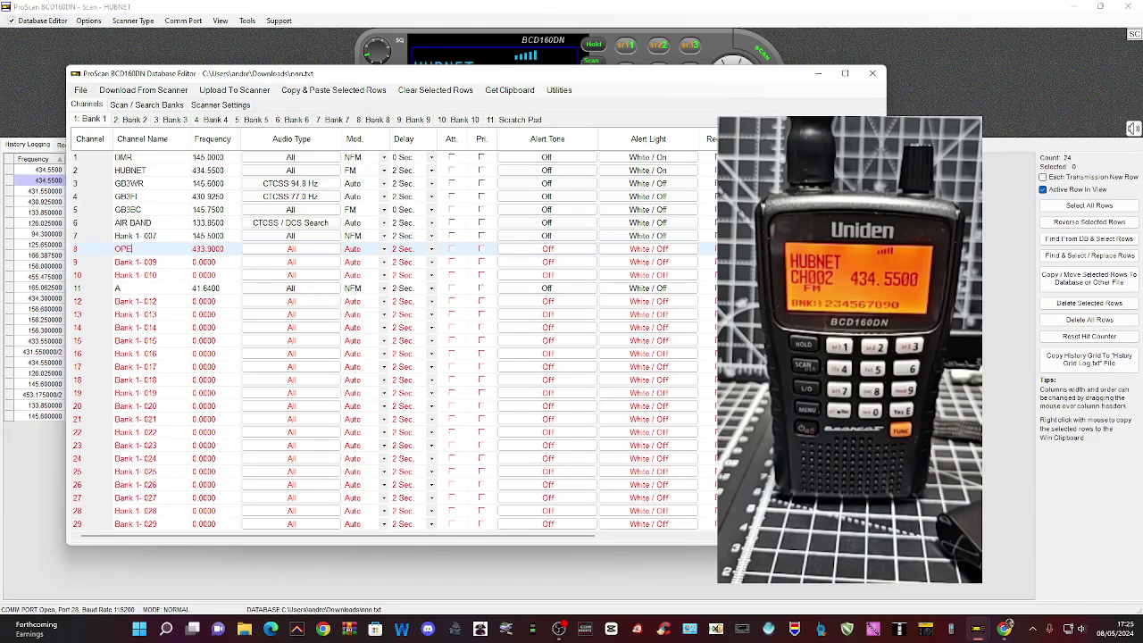
type("NSPOT")
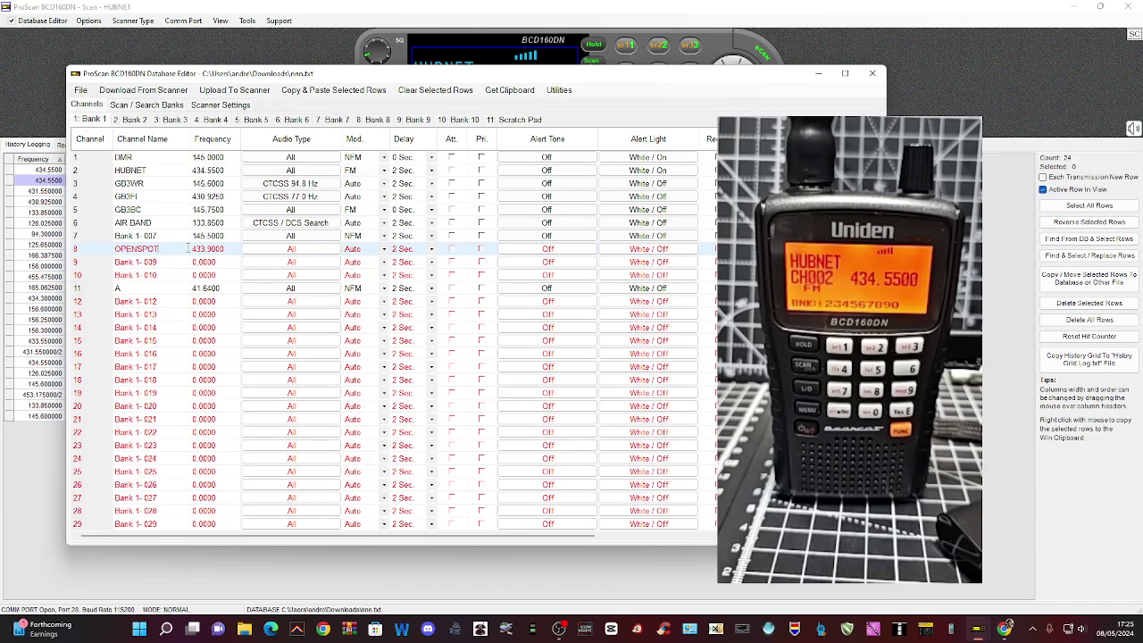
left_click(543, 263)
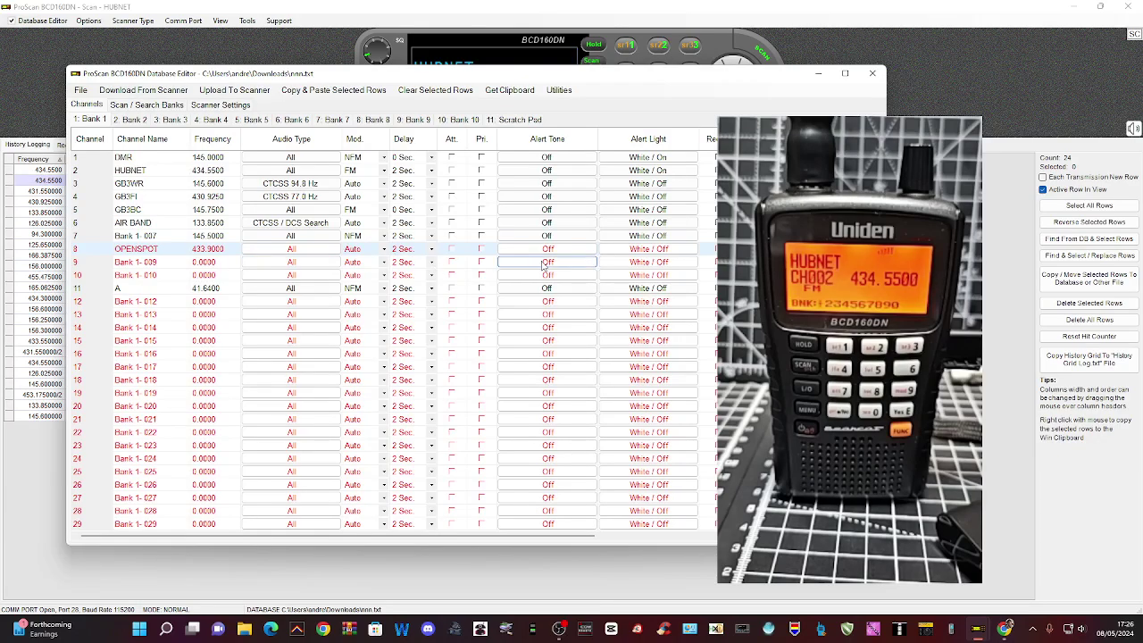
left_click(636, 262)
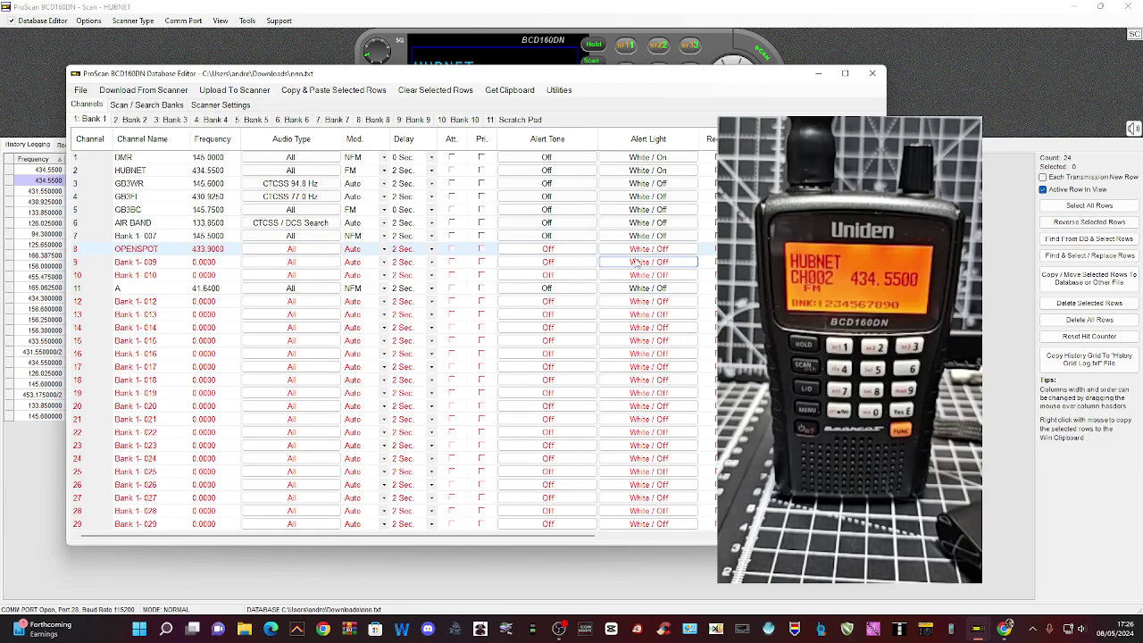
left_click(342, 251)
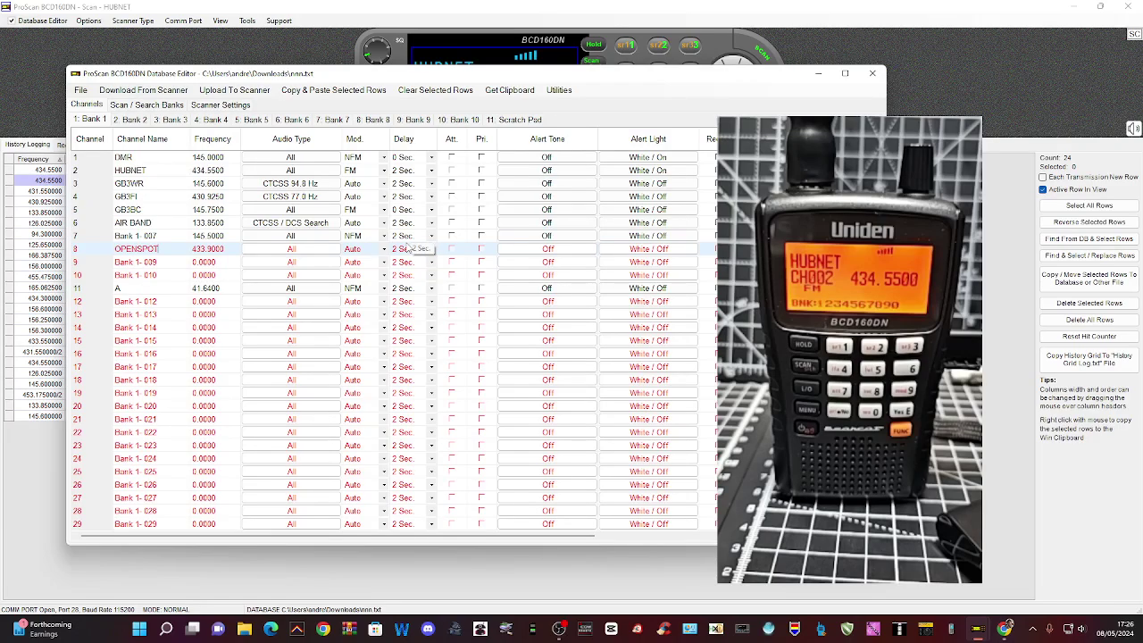
right_click(94, 254)
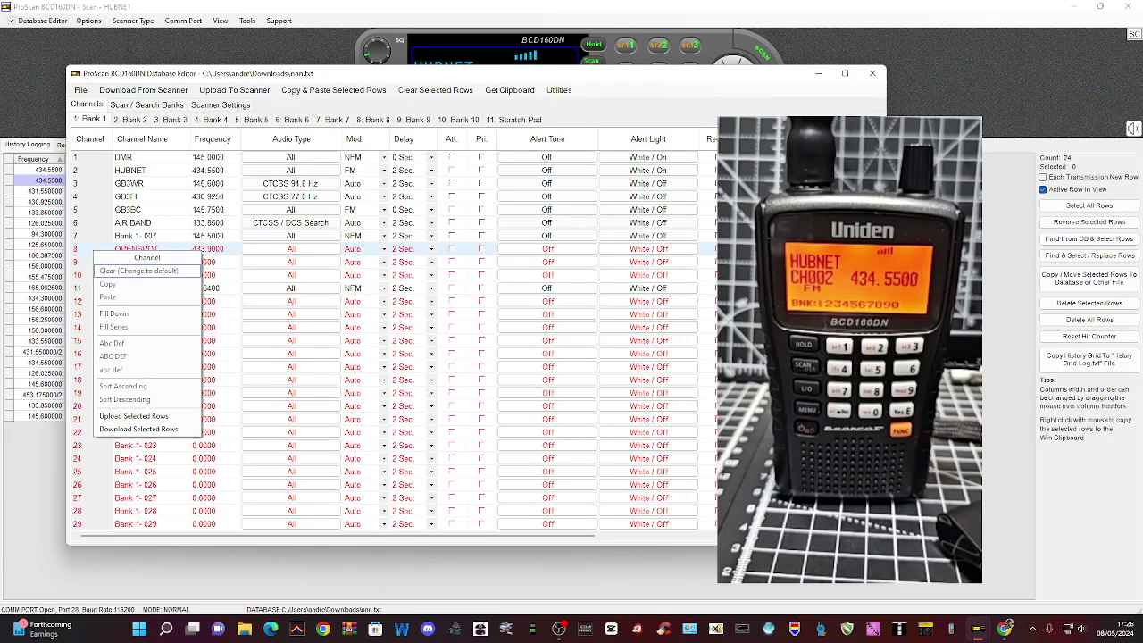
key("Escape")
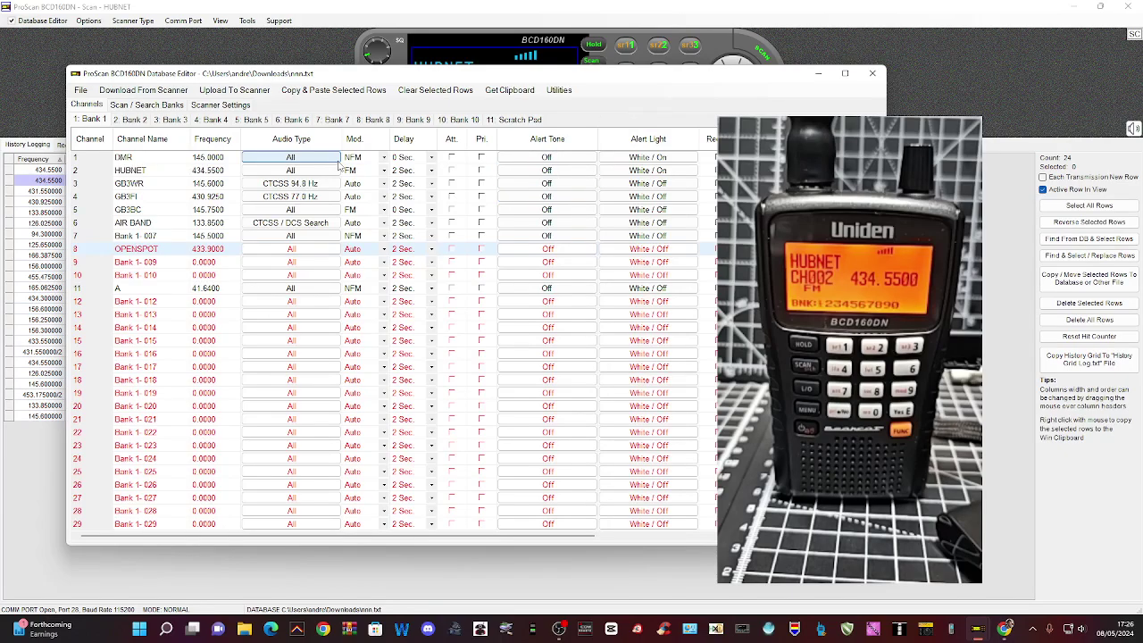
Step: Upload all ten banks and the settings to the scanner, and close the Database Editor, saving the changed data
left_click(214, 98)
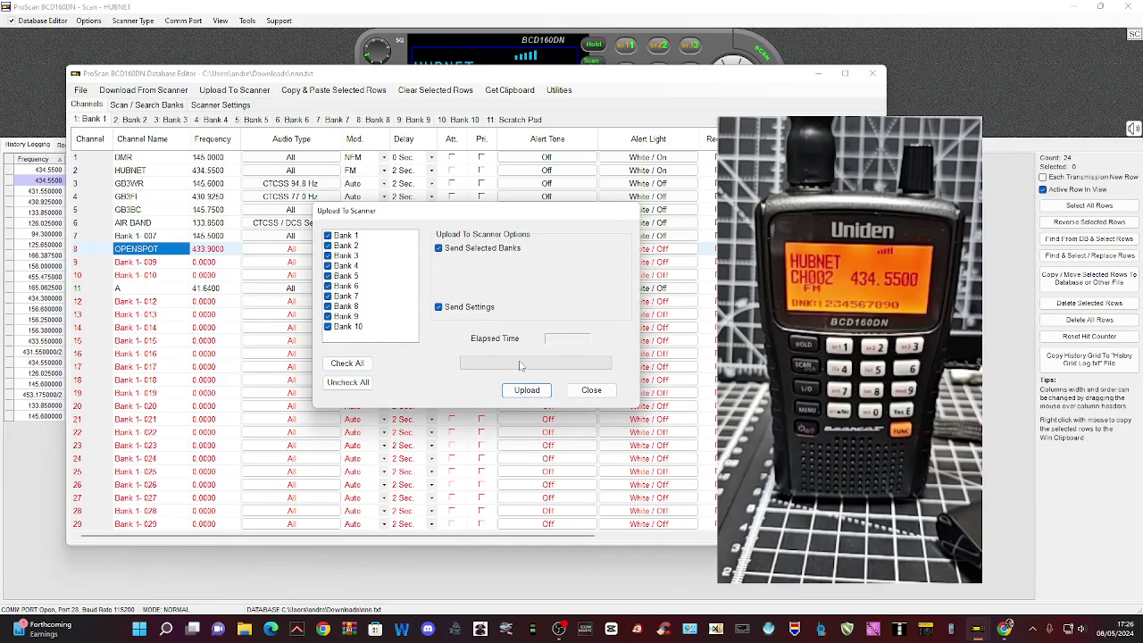
left_click(526, 391)
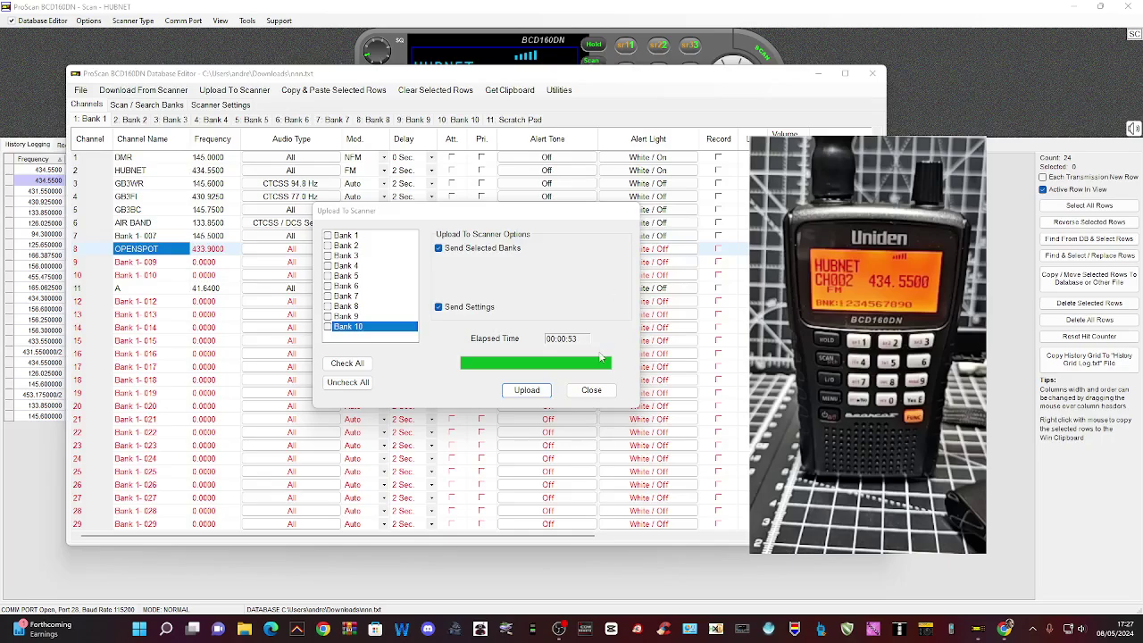
left_click(592, 390)
left_click(872, 74)
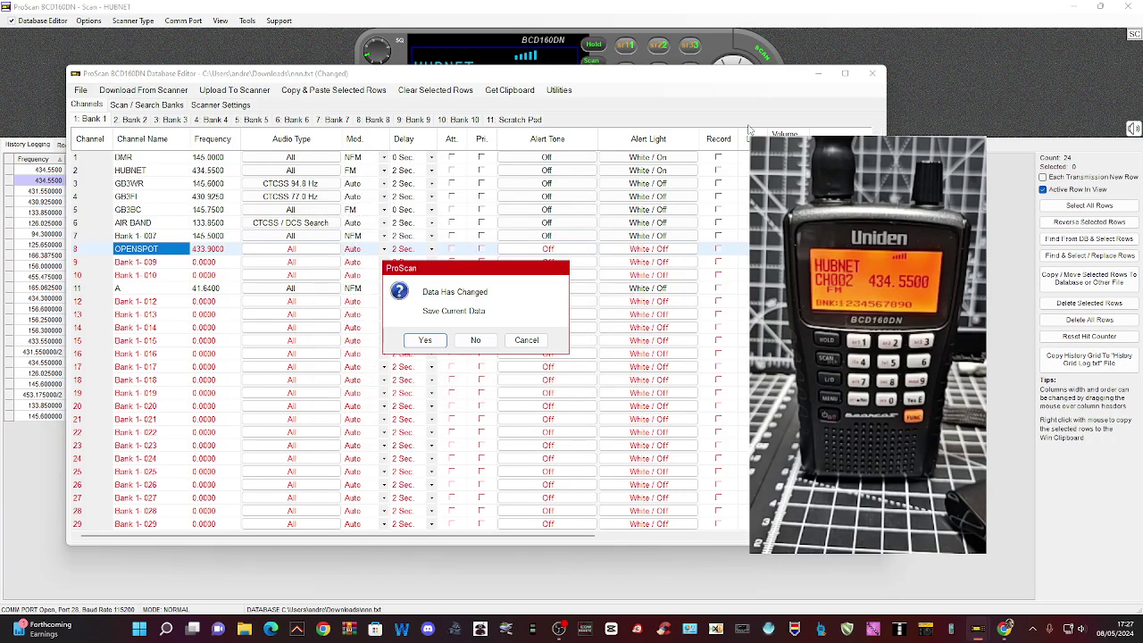
left_click(425, 340)
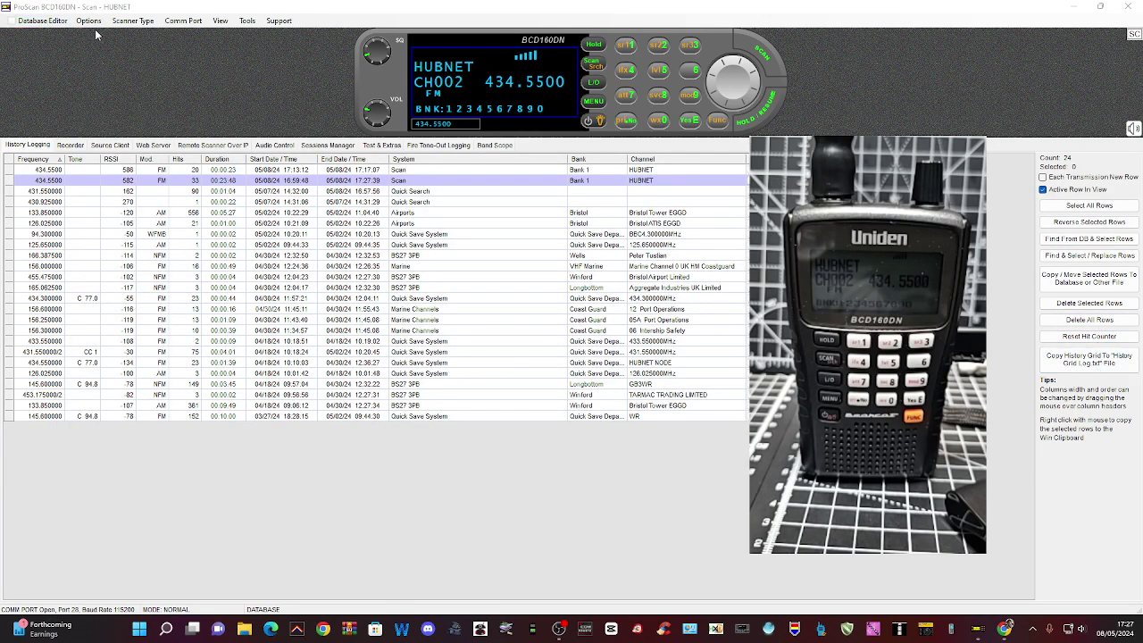
Step: View the scanner's Comm Port settings, changing nothing
left_click(177, 25)
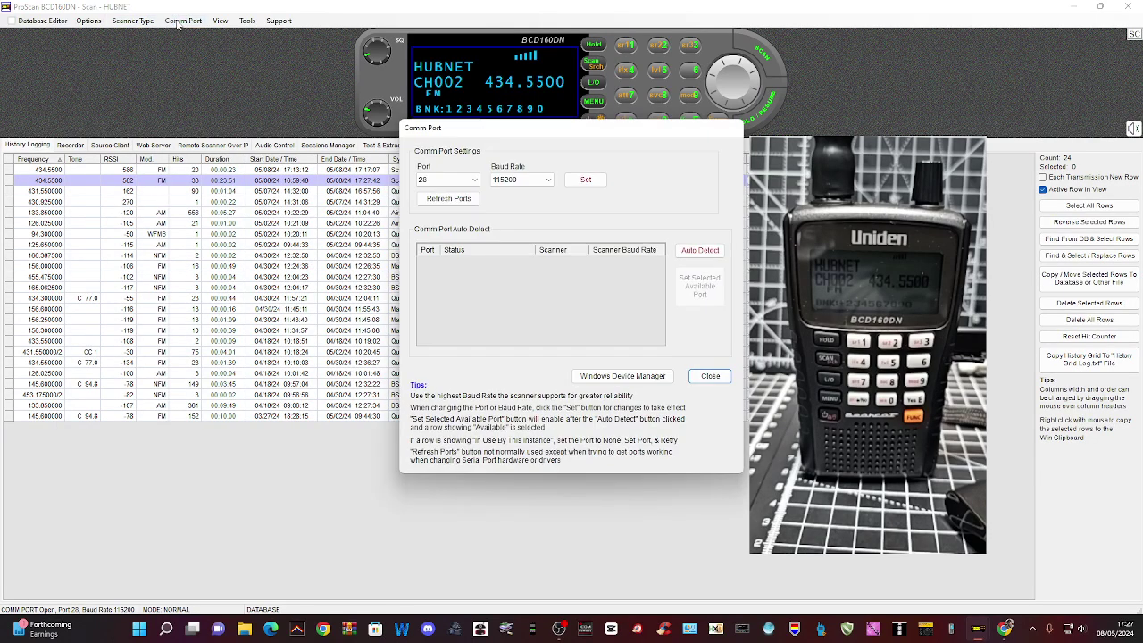
left_click(710, 375)
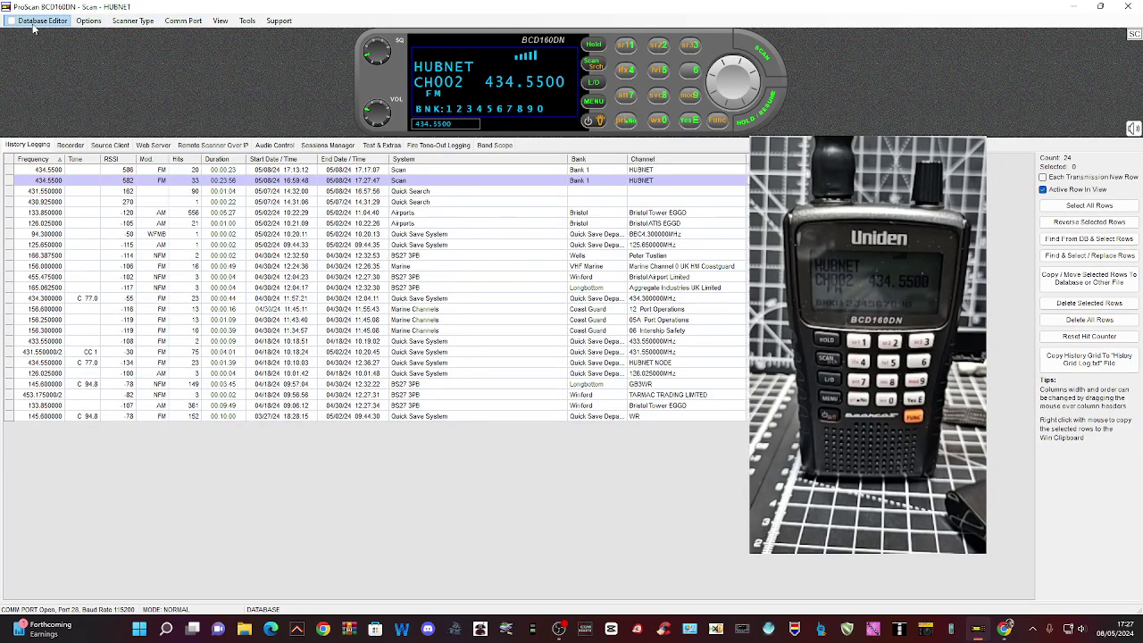
Step: Set the Display Fore Color to Red in the General options, leaving the program icon on Normal
left_click(89, 24)
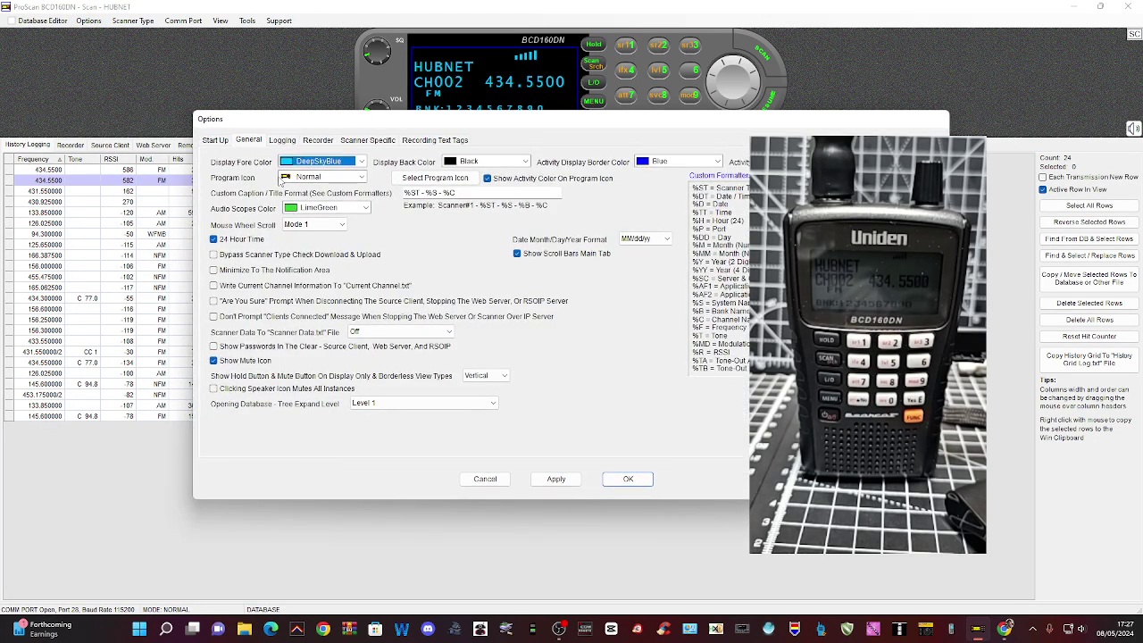
left_click_drag(466, 121, 390, 152)
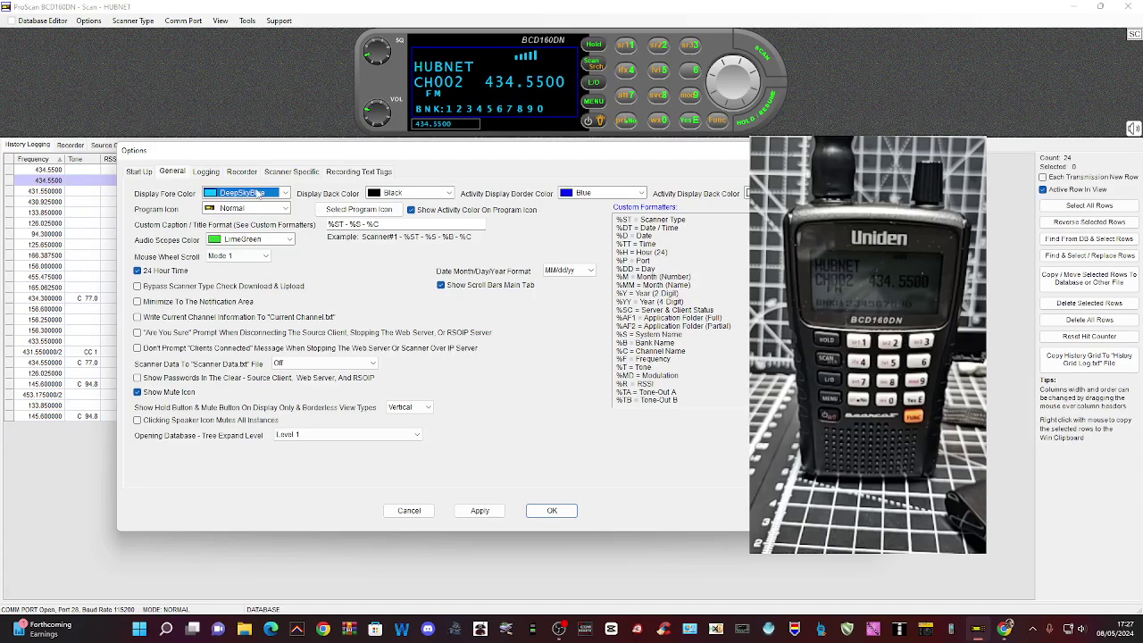
left_click(285, 193)
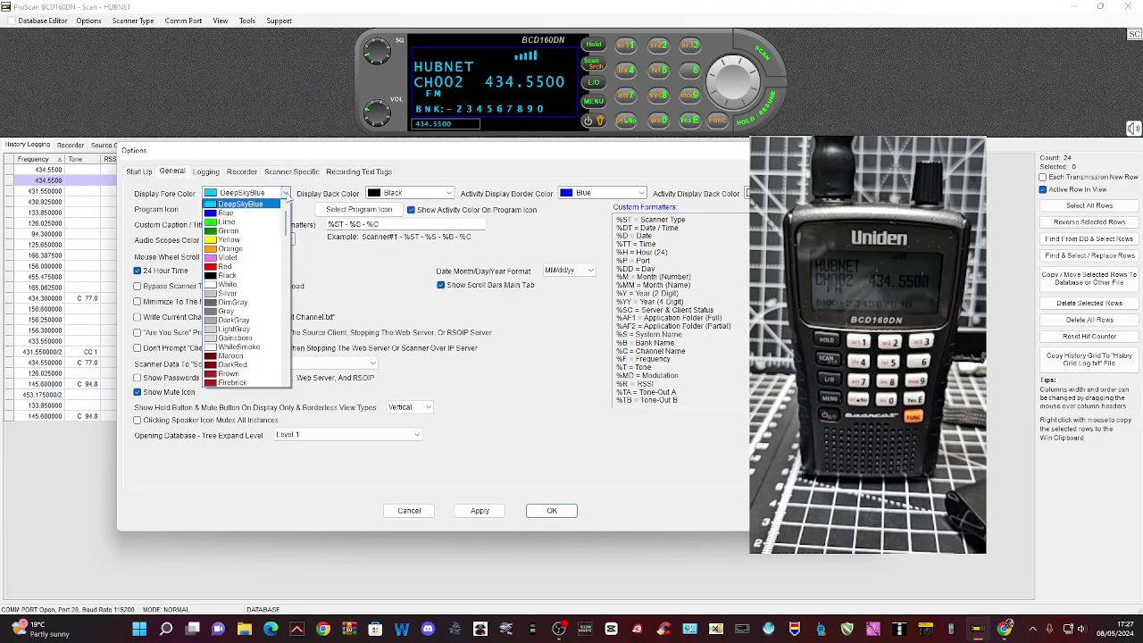
left_click(251, 267)
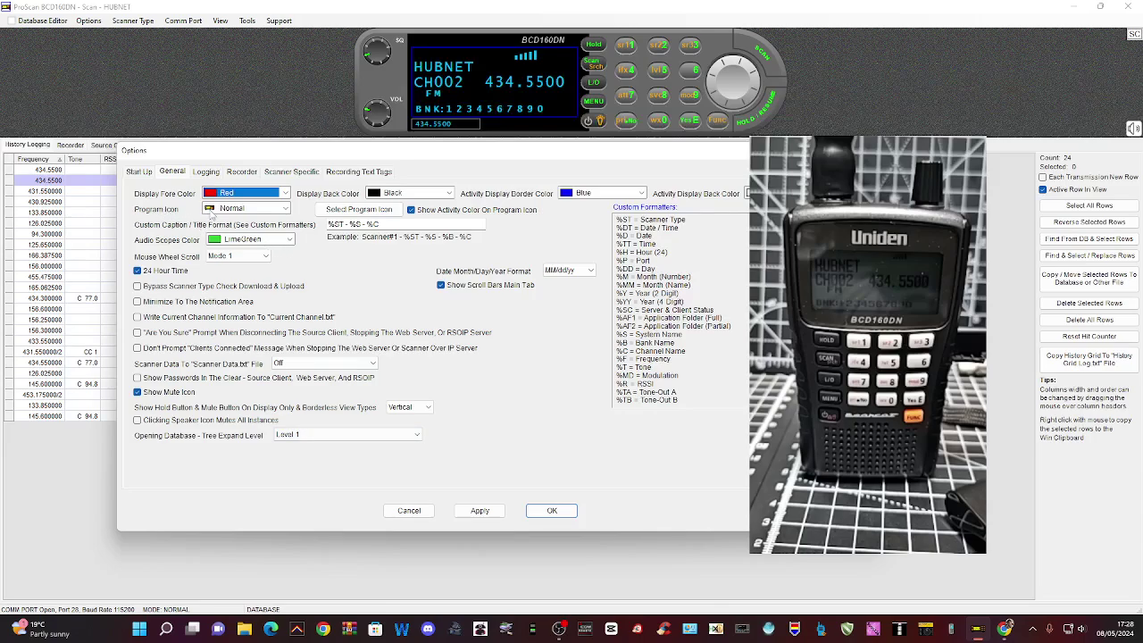
left_click(284, 209)
left_click(286, 209)
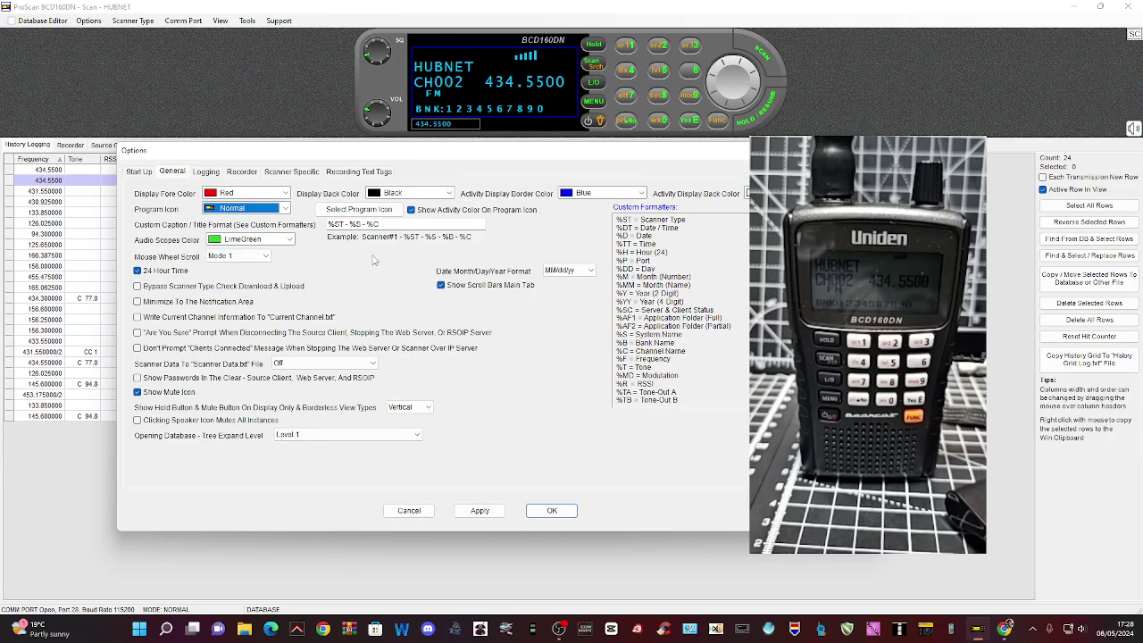
Step: Set the Display Back Color to Blue and the Activity Display Border Color to Yellow, and accept the options
left_click(448, 199)
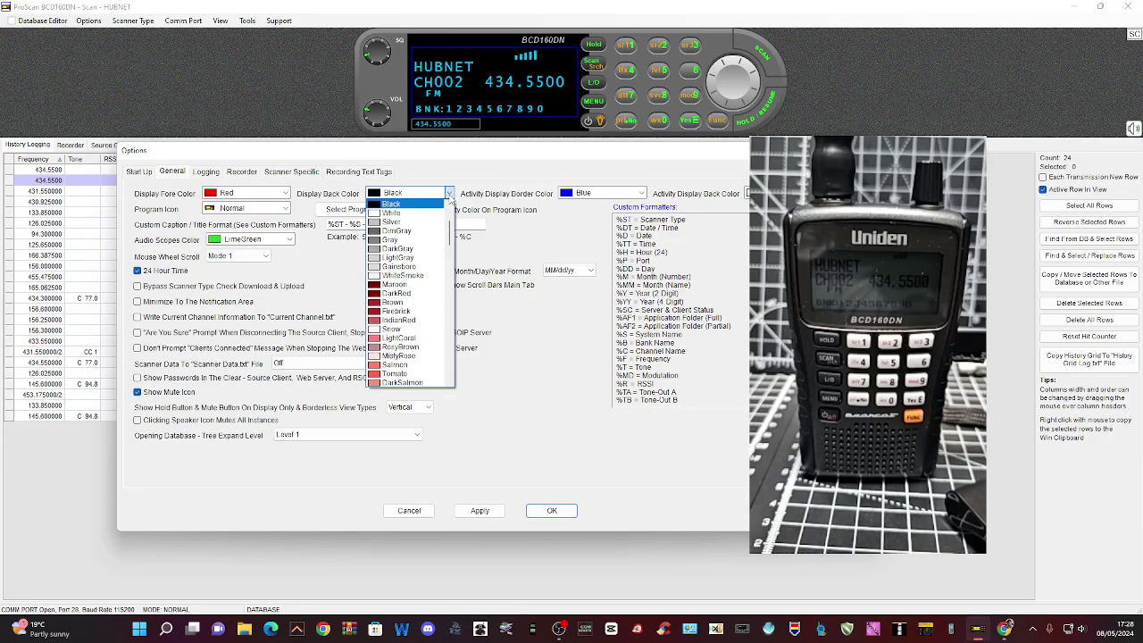
scroll(420, 237, "up", 3)
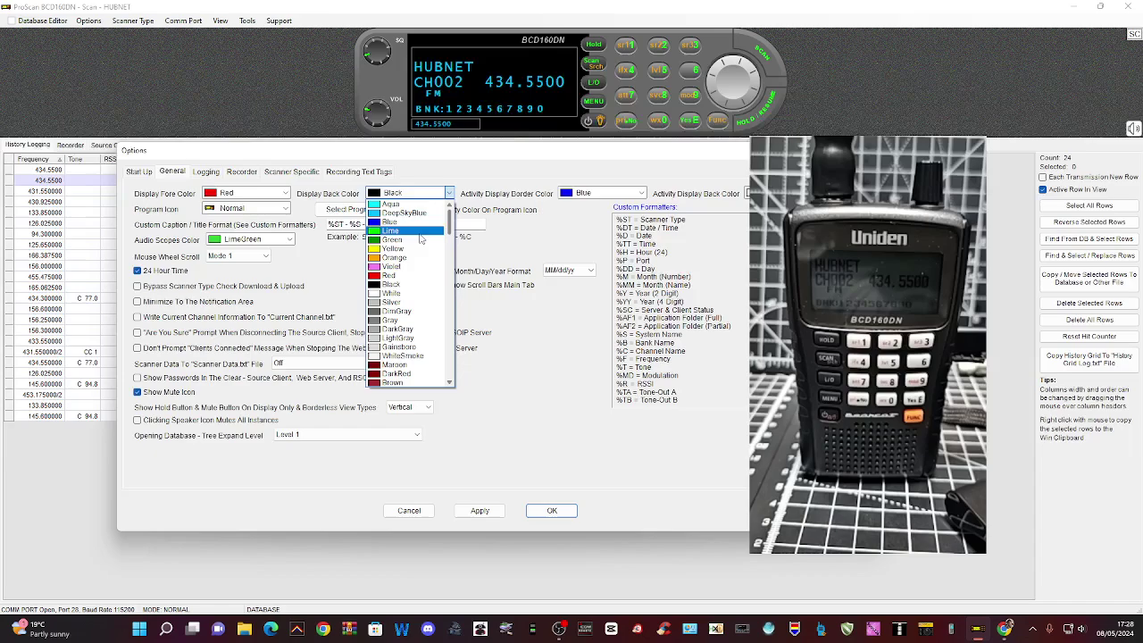
left_click(385, 222)
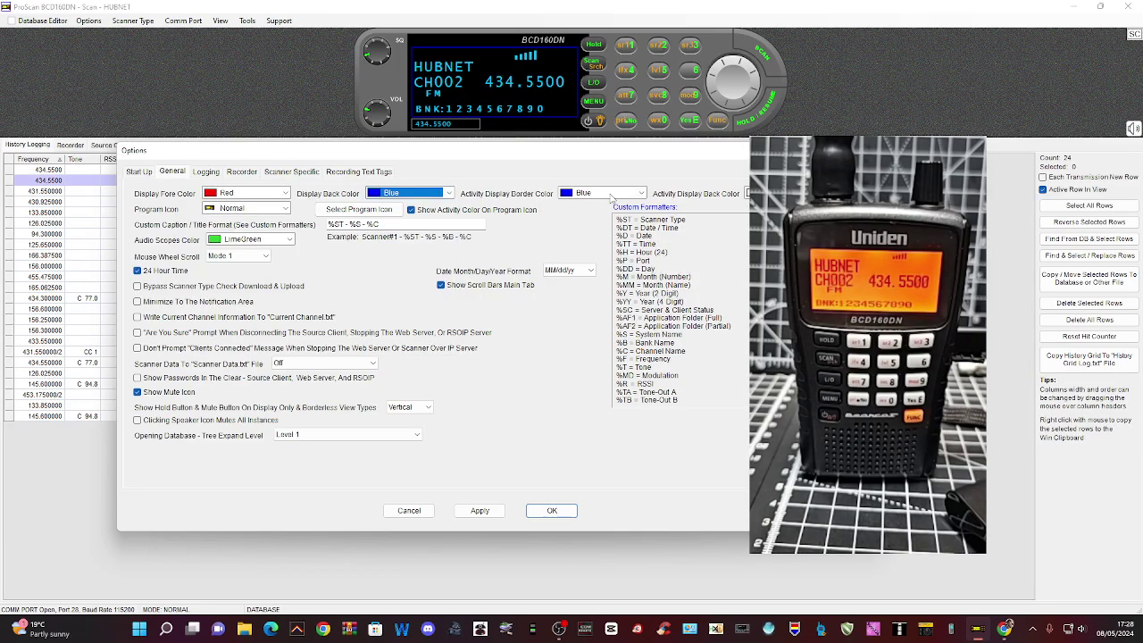
left_click(641, 193)
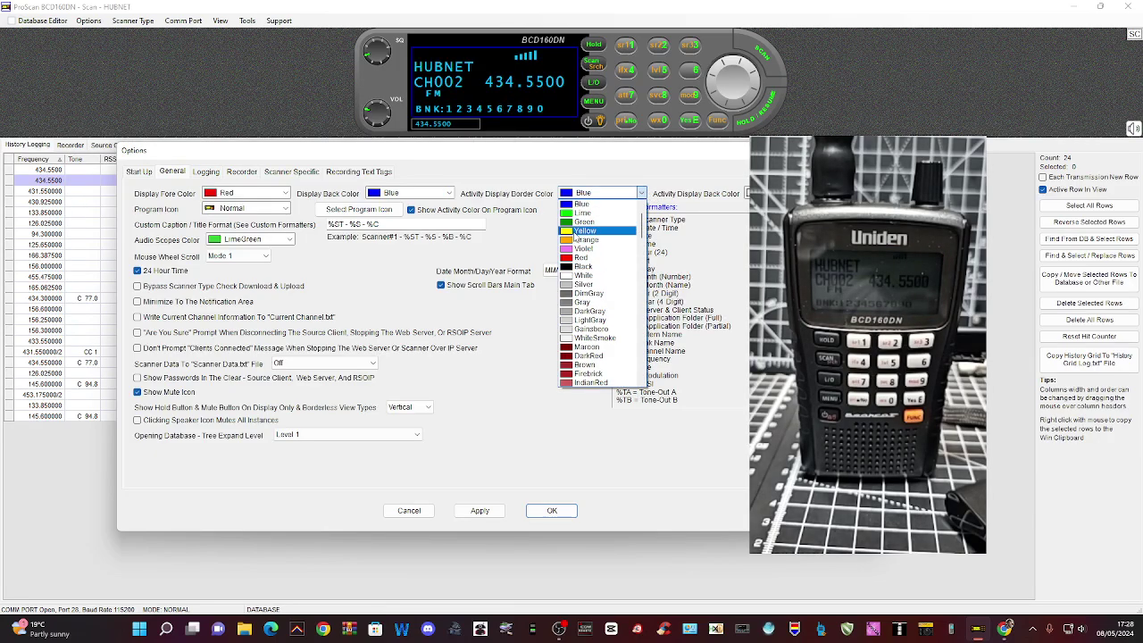
left_click(585, 231)
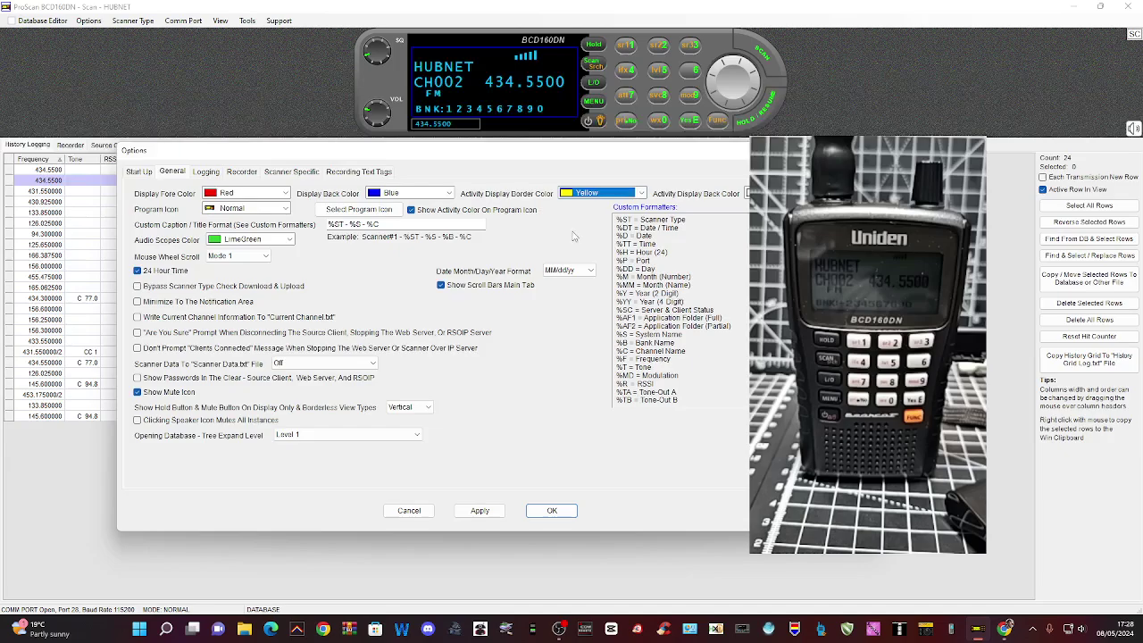
left_click(551, 511)
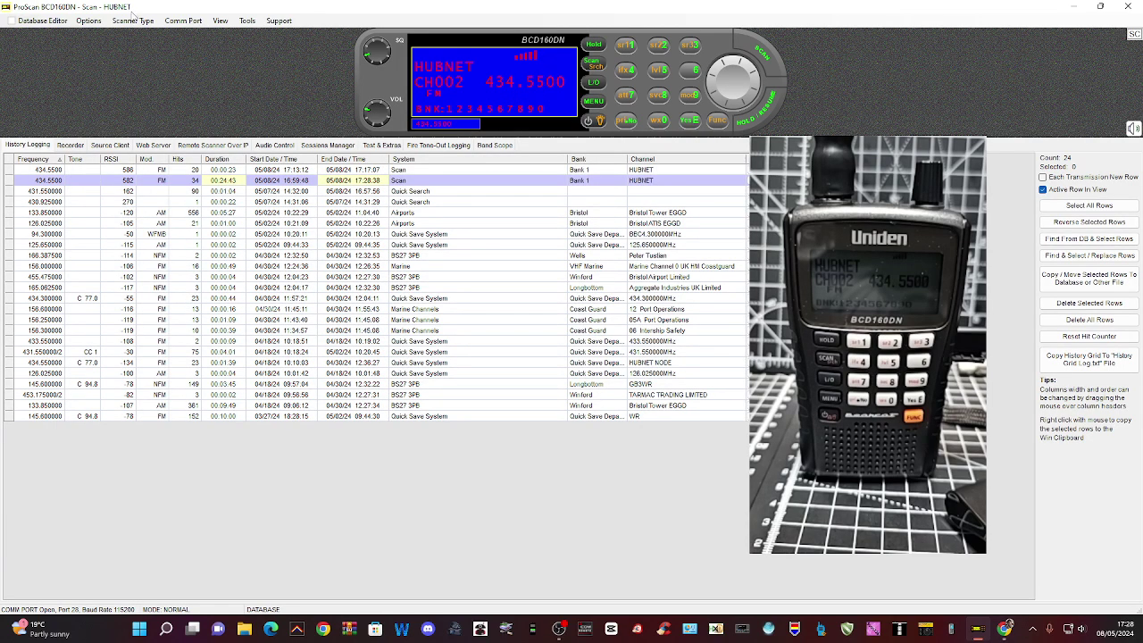
Step: View the Modify Uniden (HPDB) Database tool and the program's About information, changing nothing
left_click(242, 22)
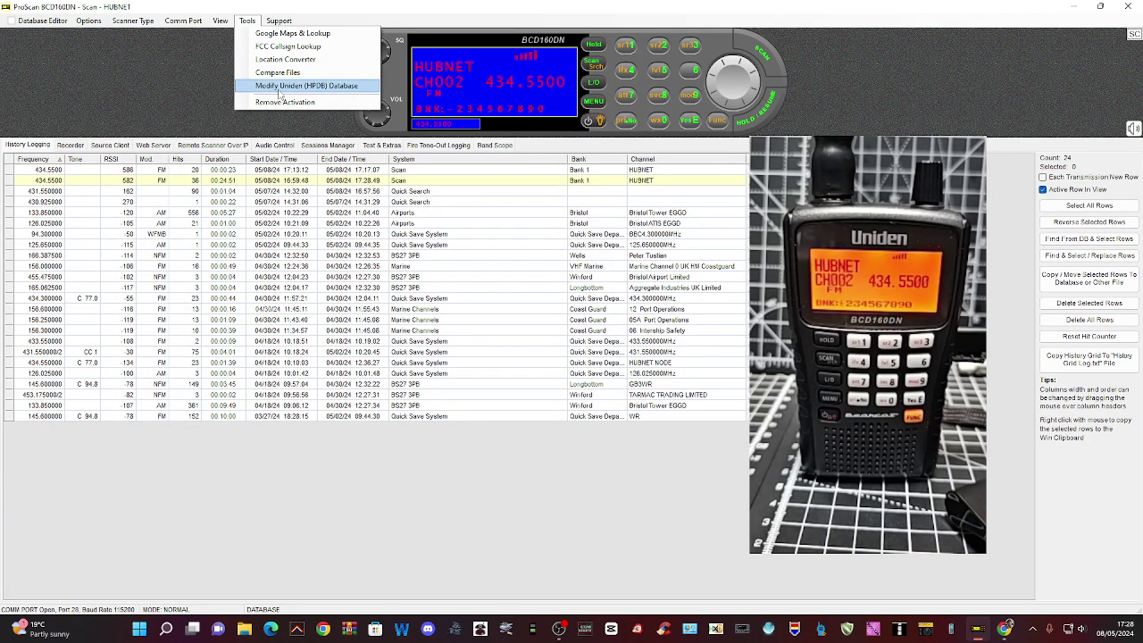
left_click(277, 86)
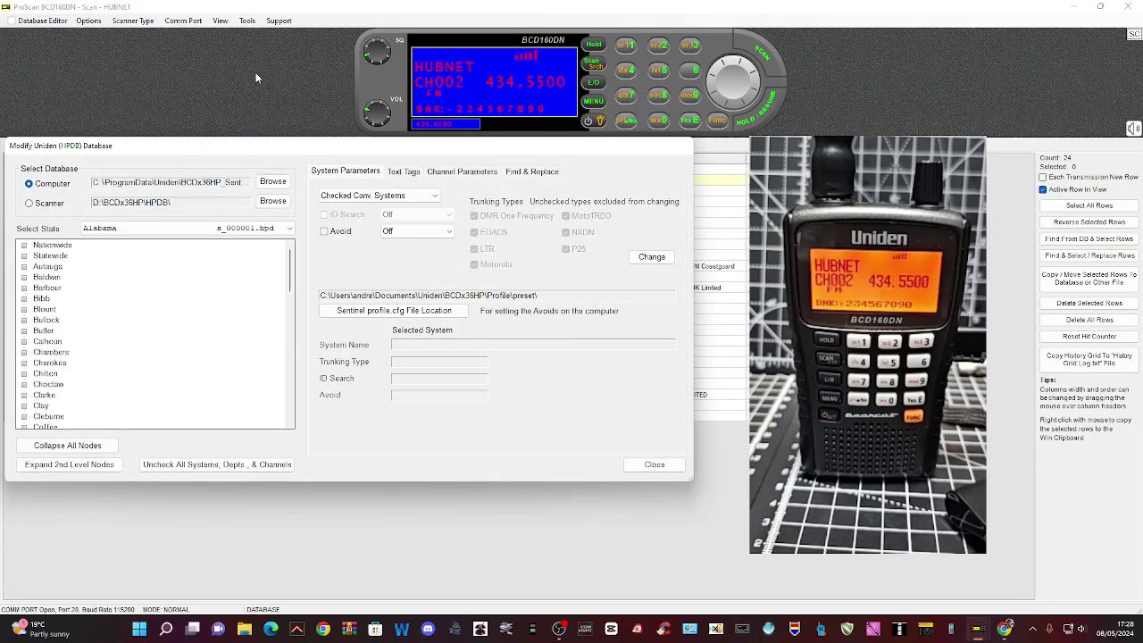
left_click(654, 465)
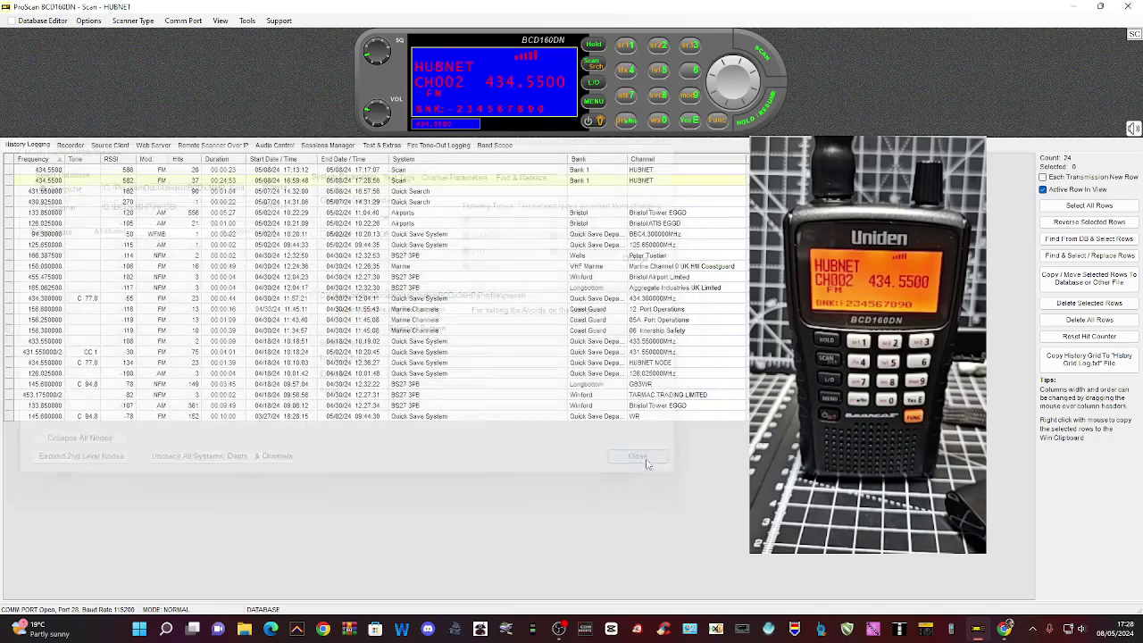
left_click(284, 18)
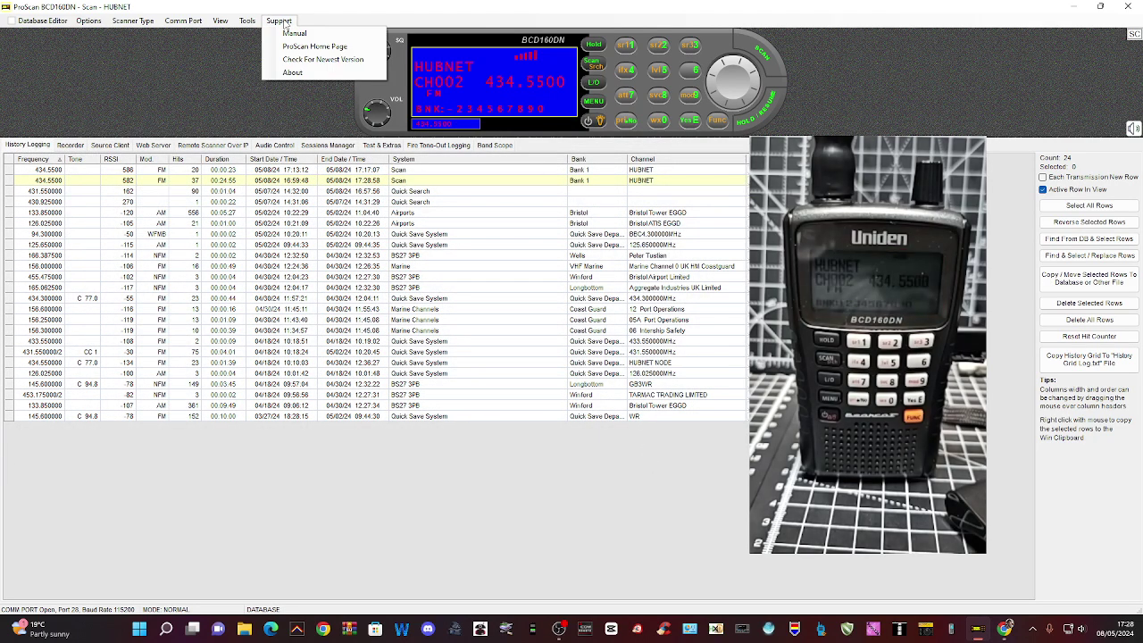
left_click(286, 72)
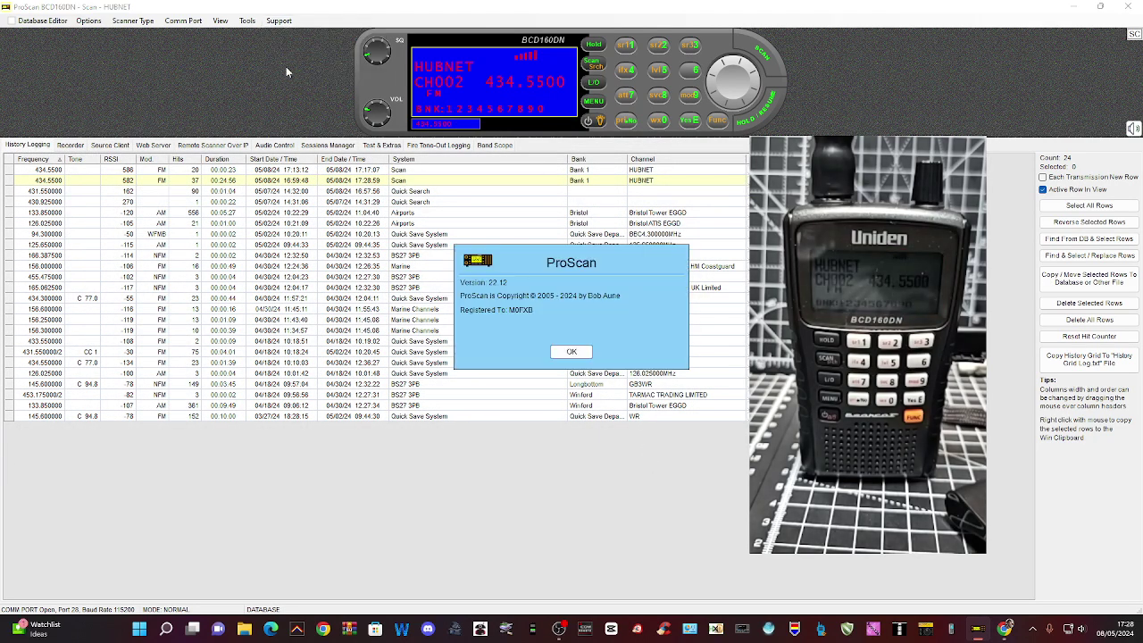
left_click(574, 352)
Step: Review the Scanner Type selection and the General options, keeping BCD160DN and the chosen display colors
left_click(138, 19)
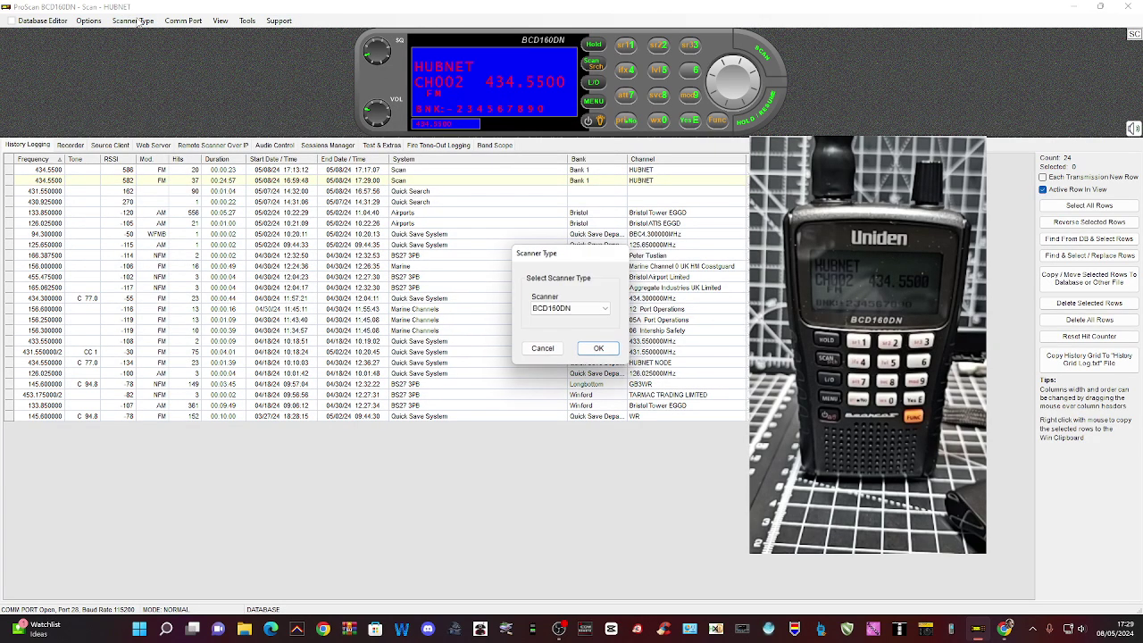
left_click(604, 351)
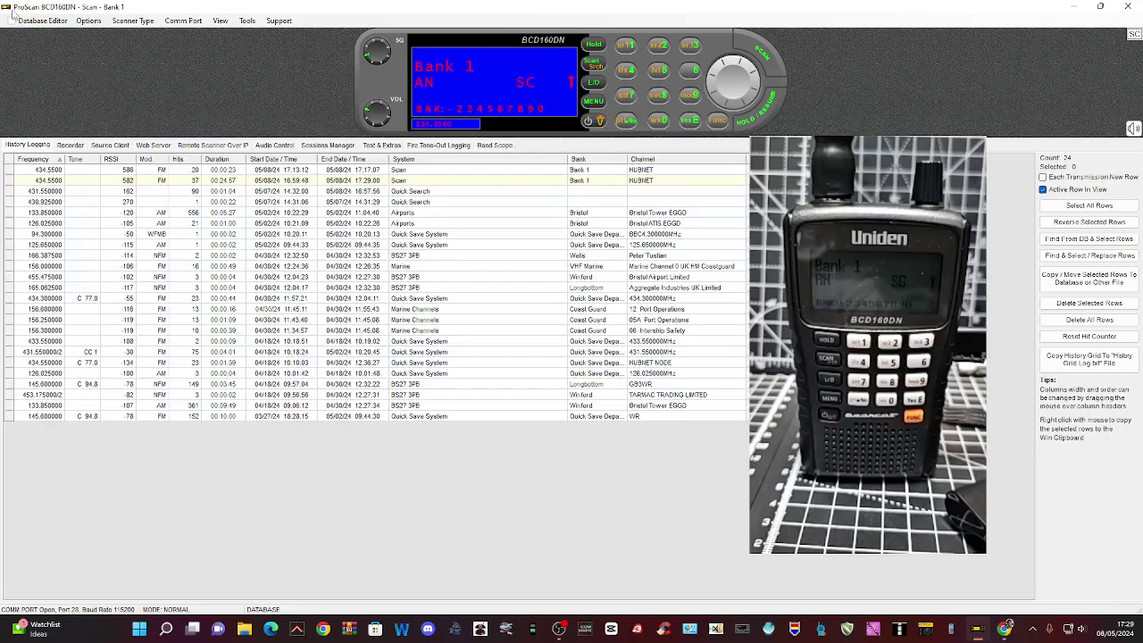
left_click(104, 24)
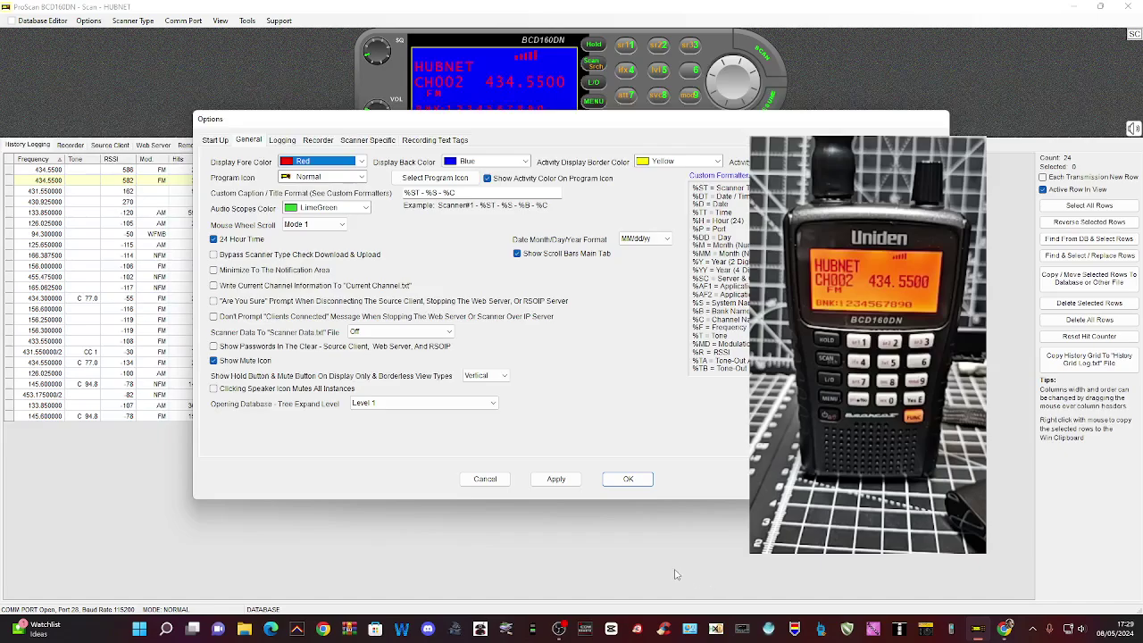
left_click(629, 481)
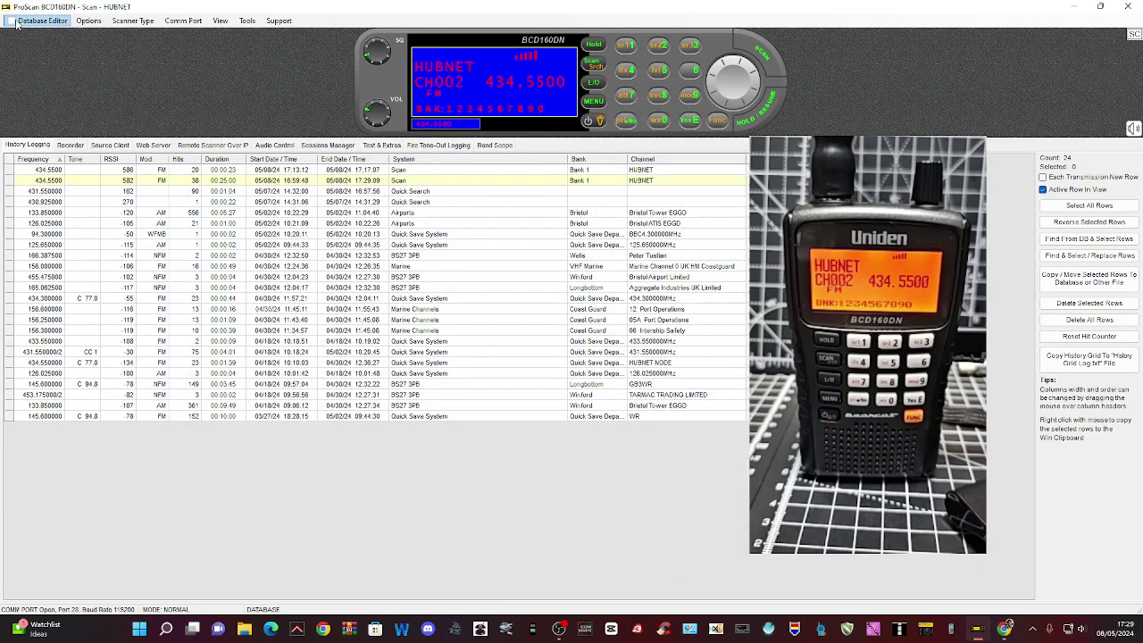
Step: Open the Database Editor and view the RadioReference web import dialog, closing it without importing anything
left_click(36, 21)
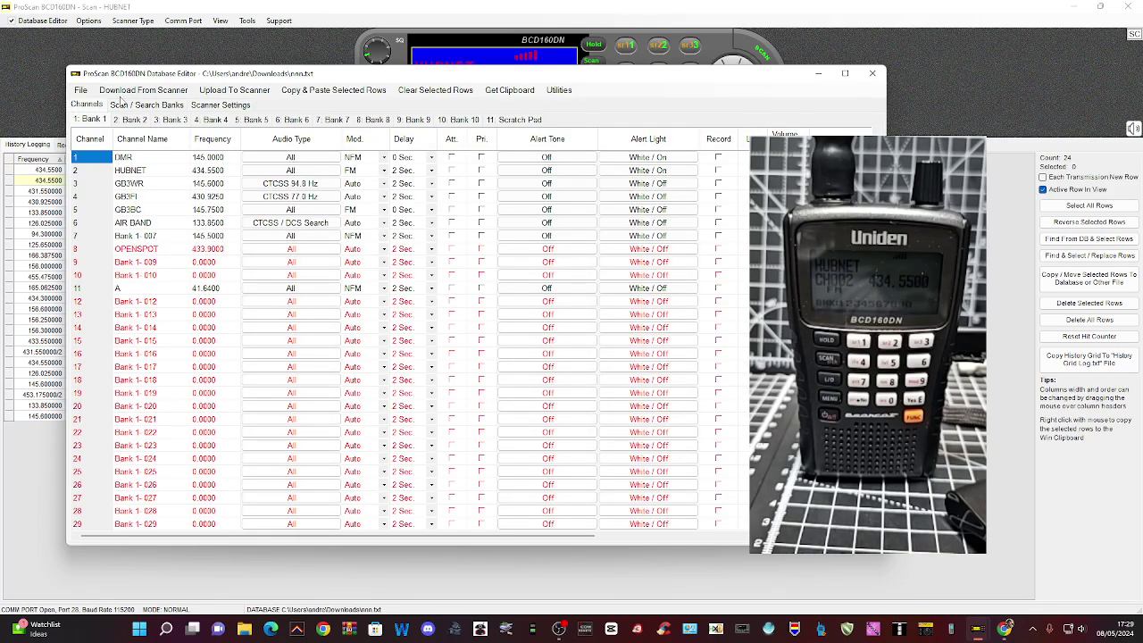
left_click(81, 91)
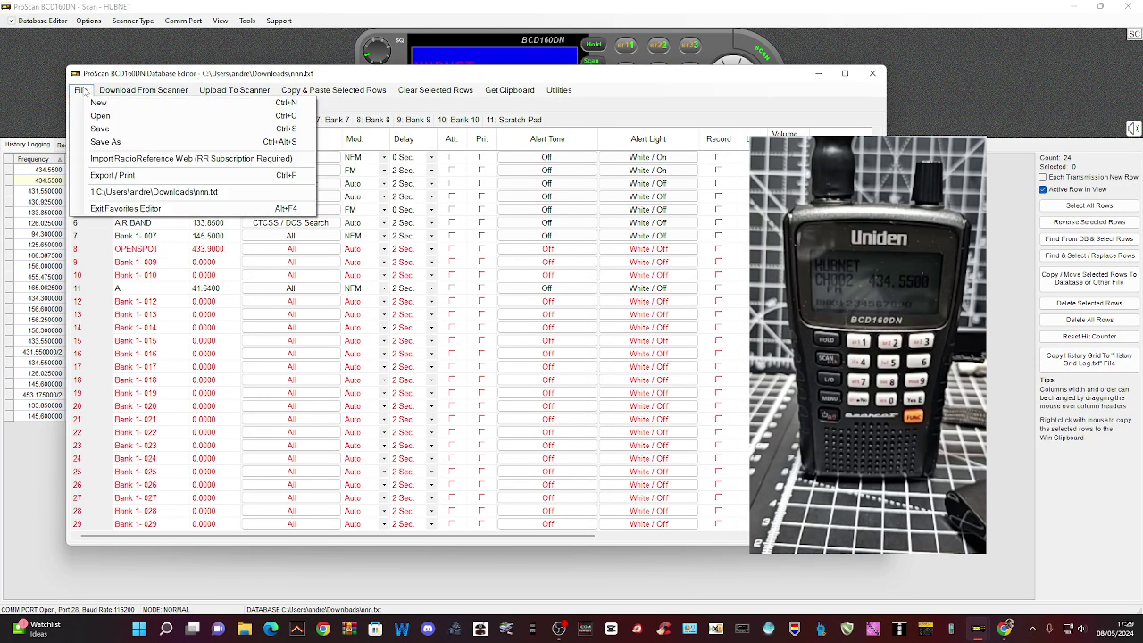
left_click(82, 90)
left_click(81, 90)
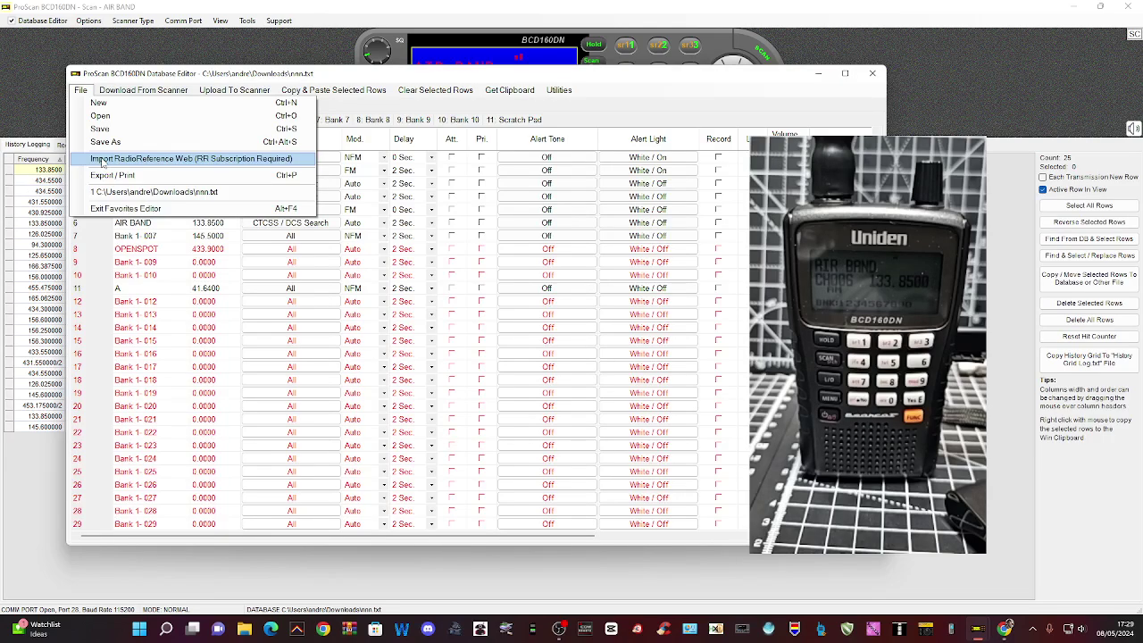
left_click(103, 160)
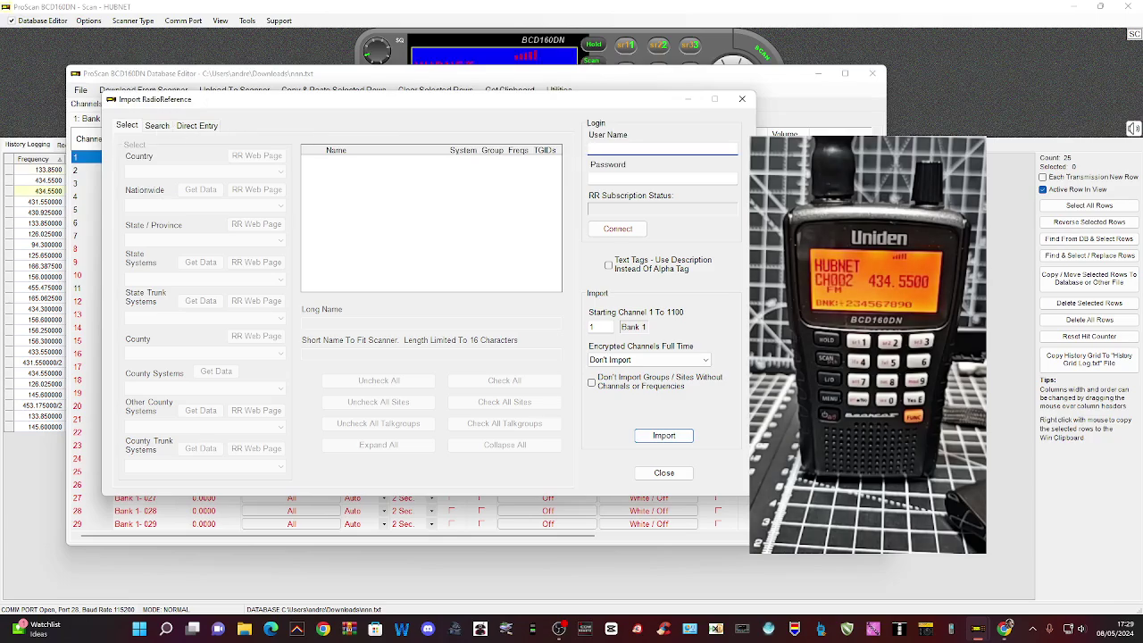
left_click(741, 100)
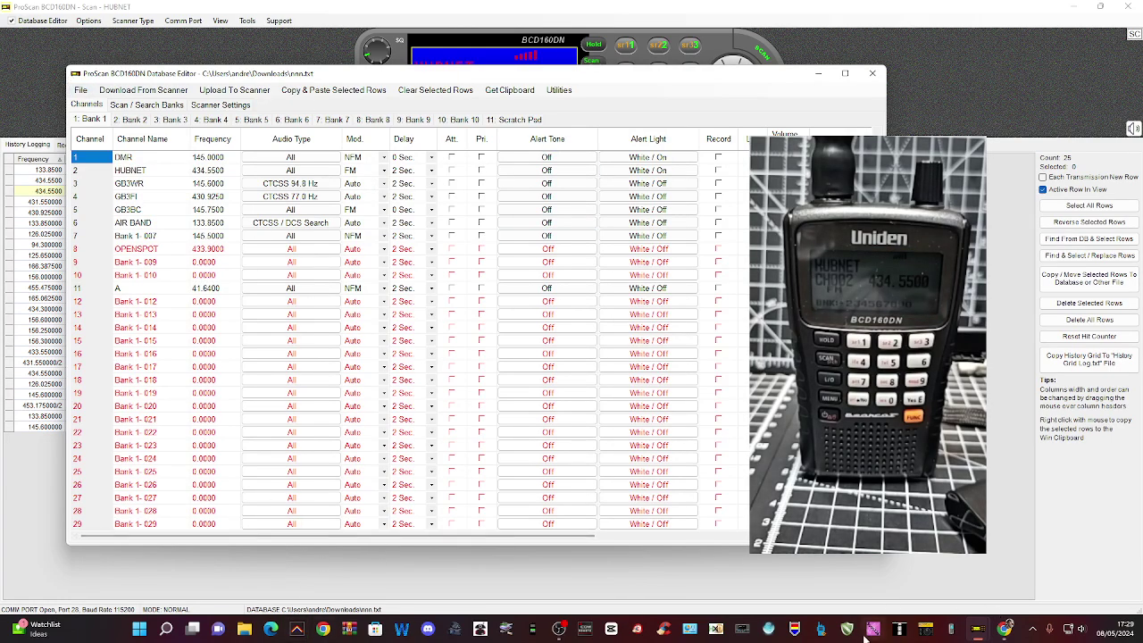
Step: Switch to the Radio Reference UK website in the browser and list the nationwide PMR446 Analogue frequencies
left_click(563, 630)
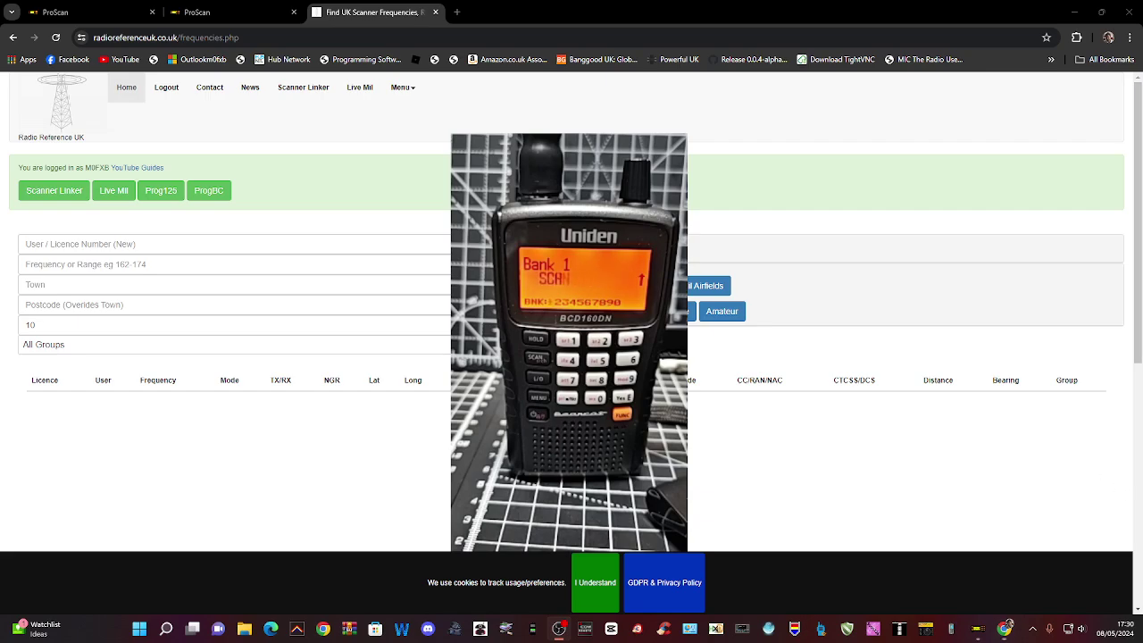
scroll(571, 268, "down", 1)
scroll(572, 312, "down", 5)
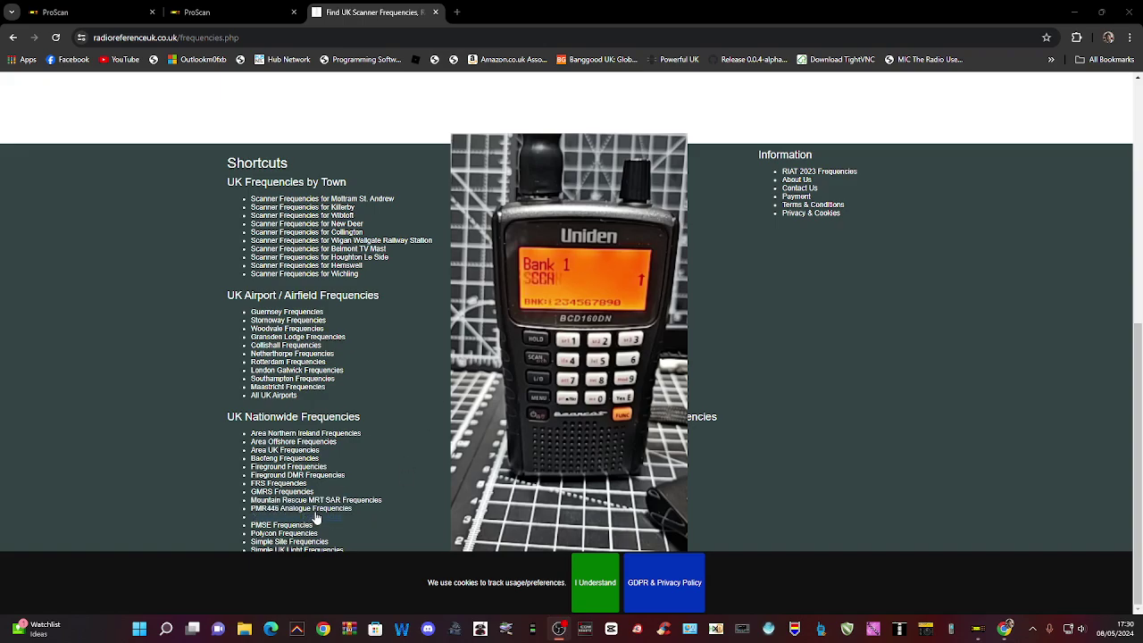
left_click(312, 518)
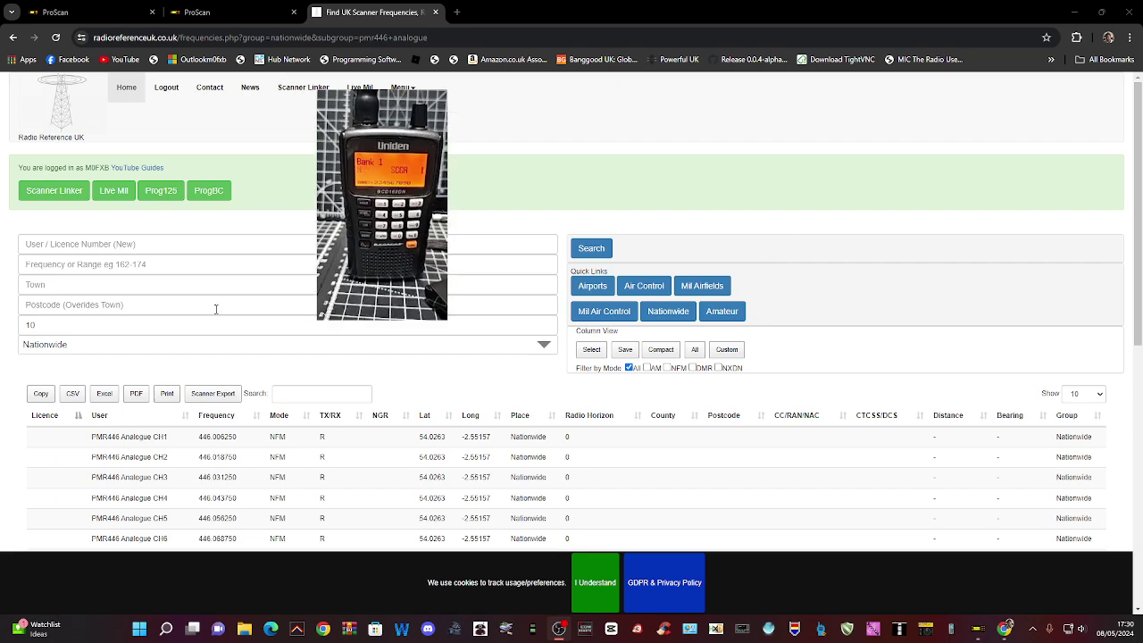
Step: Review the scanner export formats offered for the PMR446 list and the ProScan website's virtual display screenshots
left_click(213, 393)
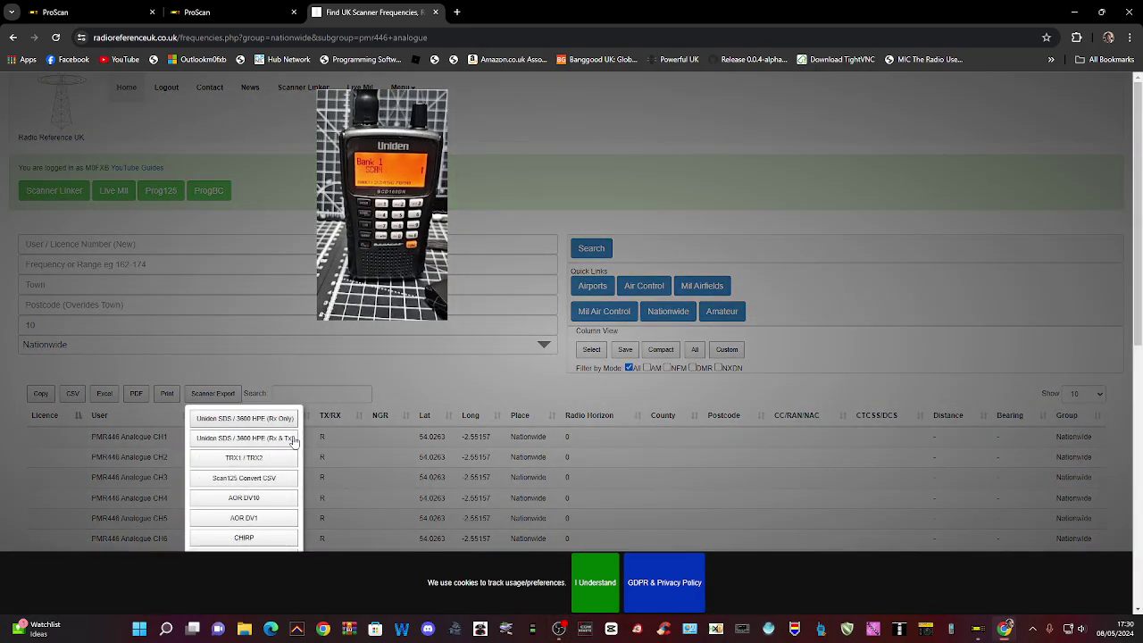
scroll(277, 455, "down", 2)
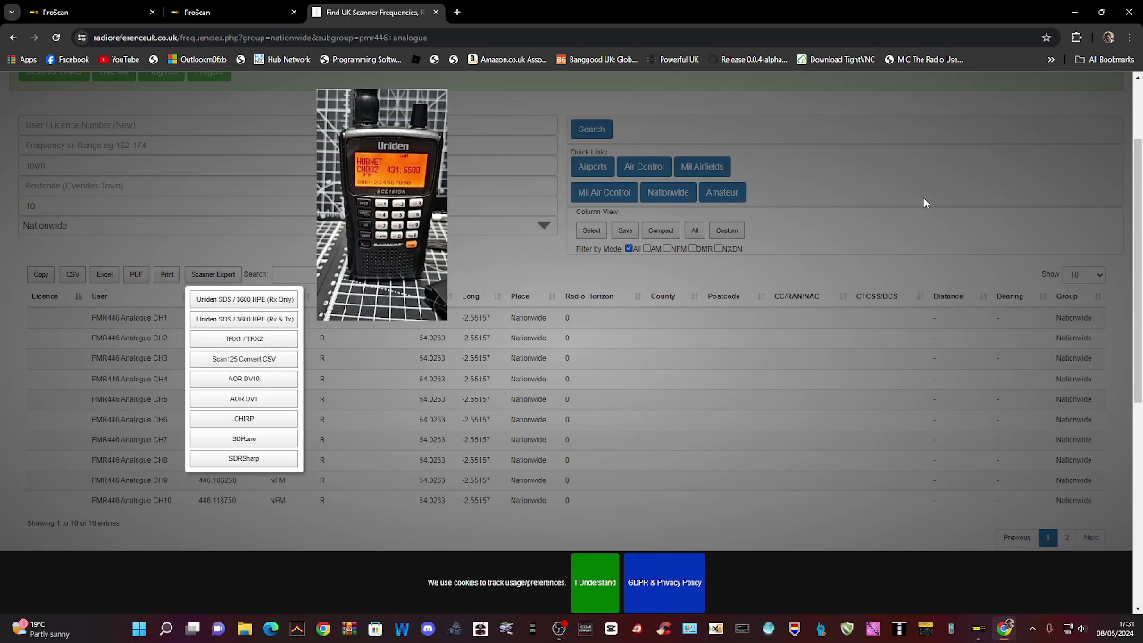
left_click(933, 94)
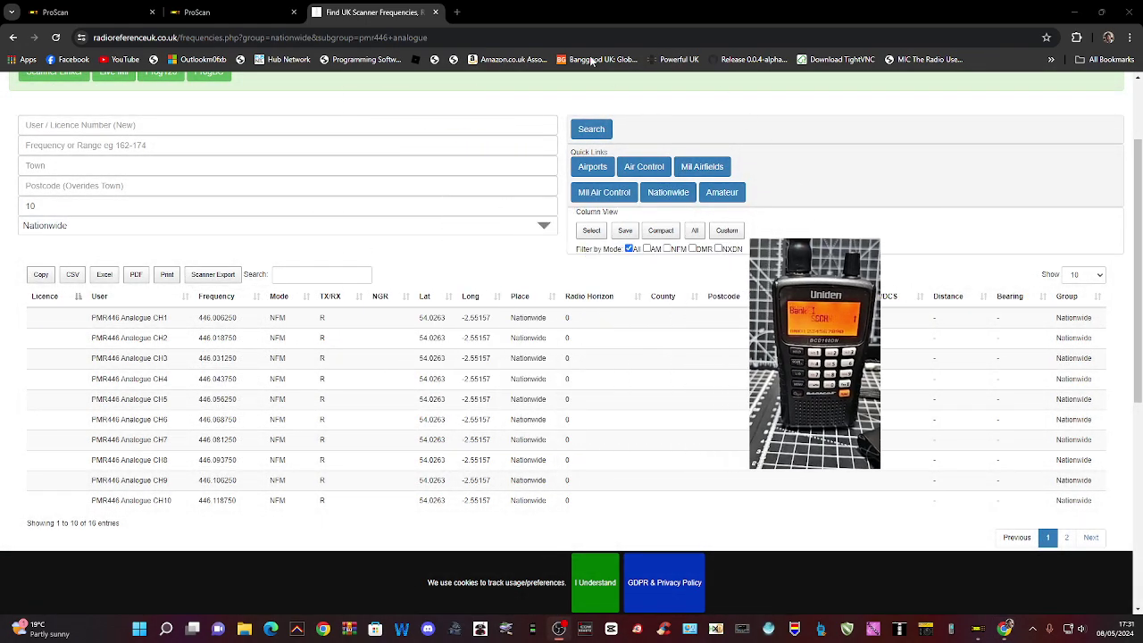
left_click(197, 13)
left_click(72, 13)
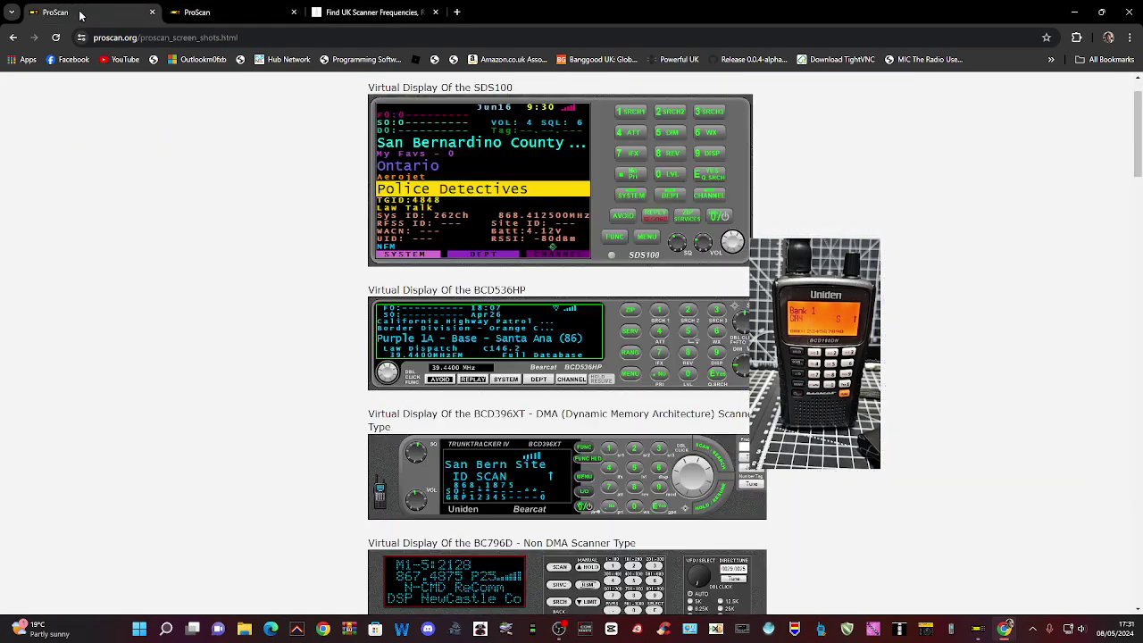
Step: Switch back to the ProScan Database Editor and save the current channel database
left_click(980, 634)
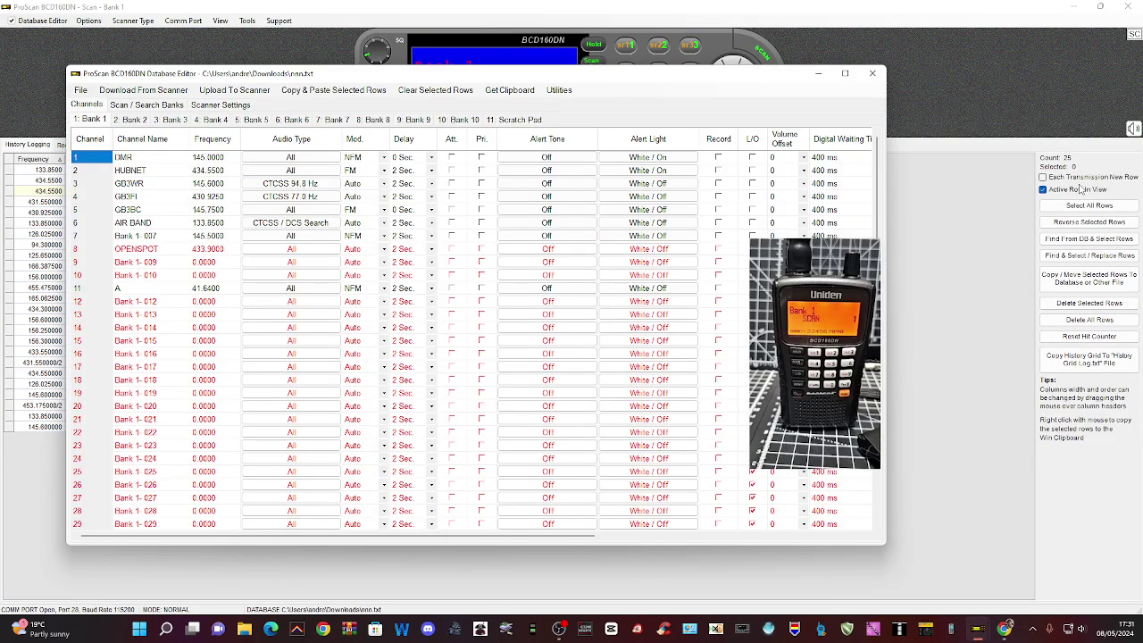
mouse_move(426, 77)
left_mouse_down()
mouse_move(493, 149)
mouse_move(453, 75)
mouse_move(444, 100)
mouse_move(439, 91)
left_mouse_up()
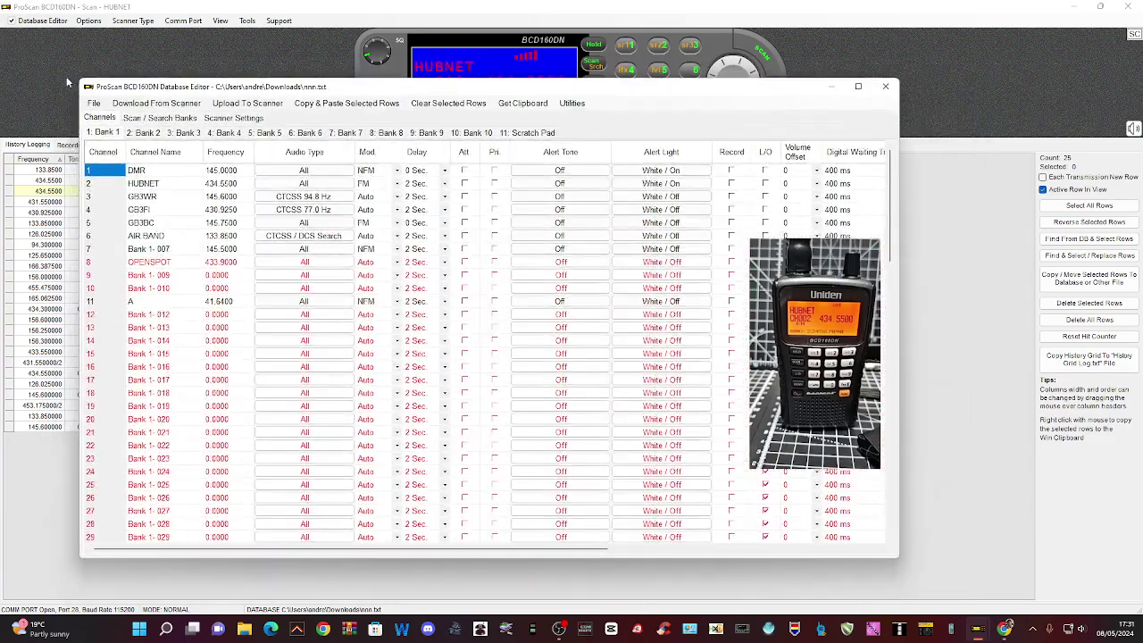
left_click(95, 103)
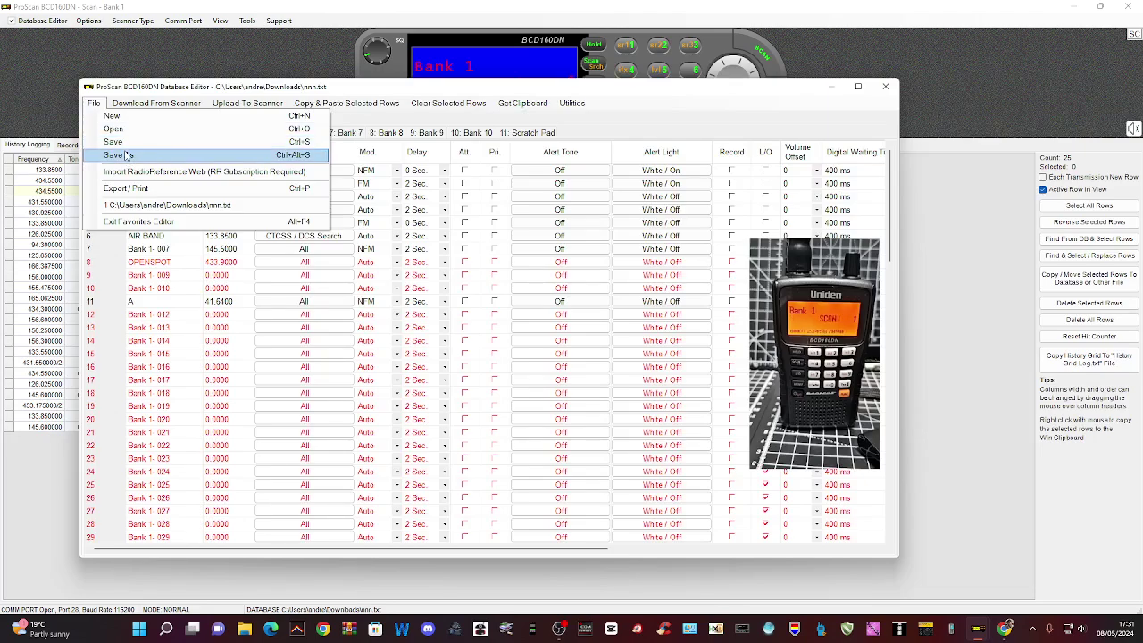
left_click(122, 145)
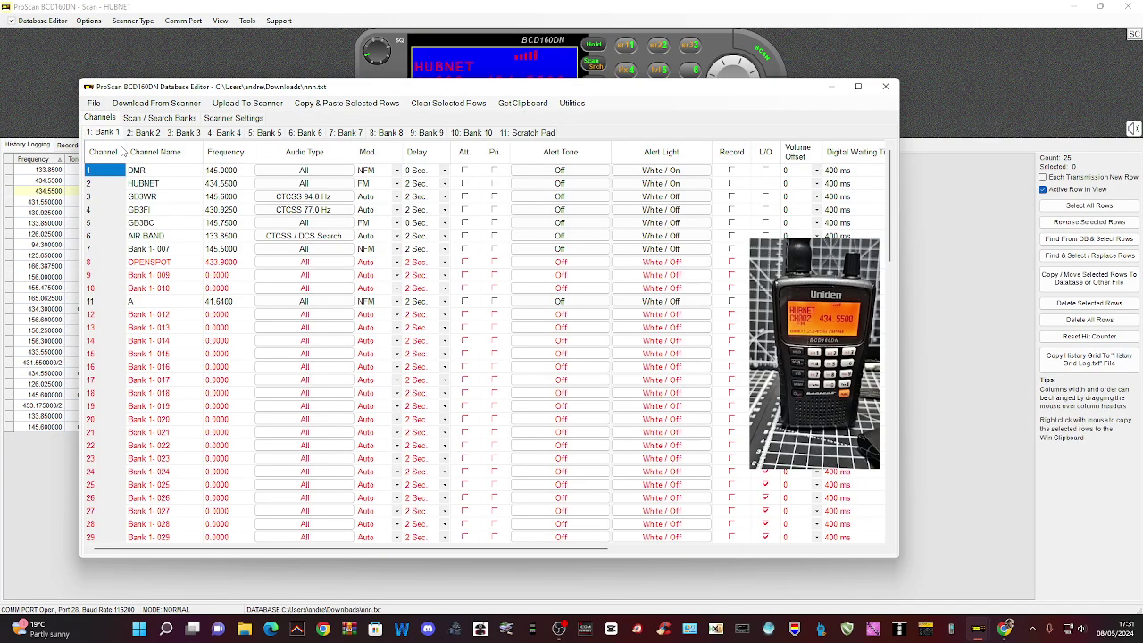
Step: Save a copy of the channel database as nn in the Downloads folder
left_click(94, 104)
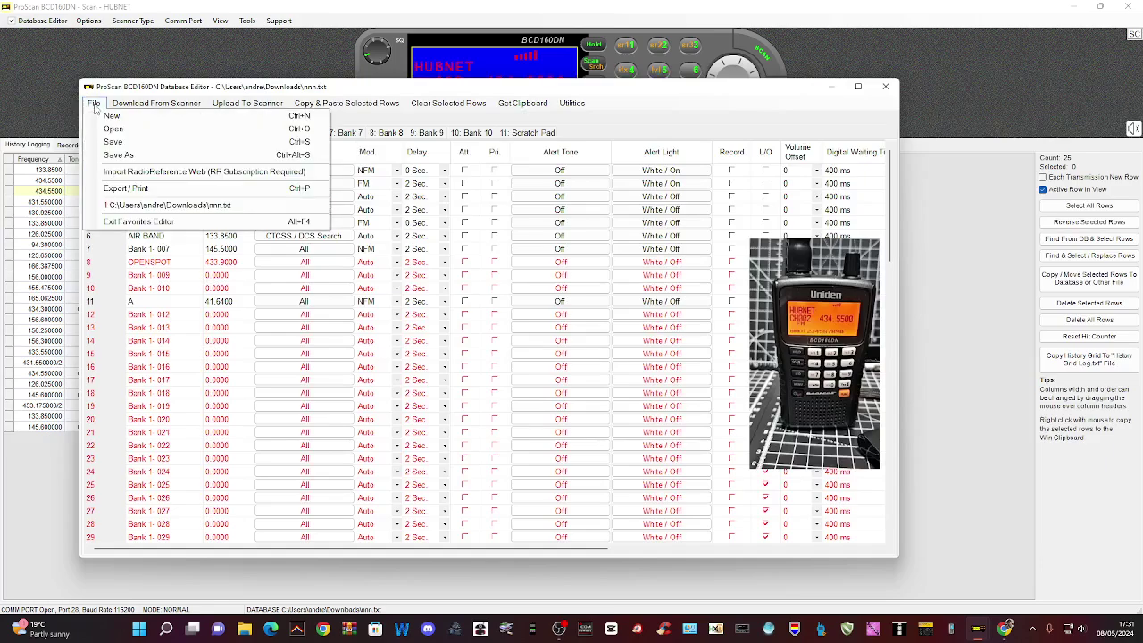
left_click(125, 154)
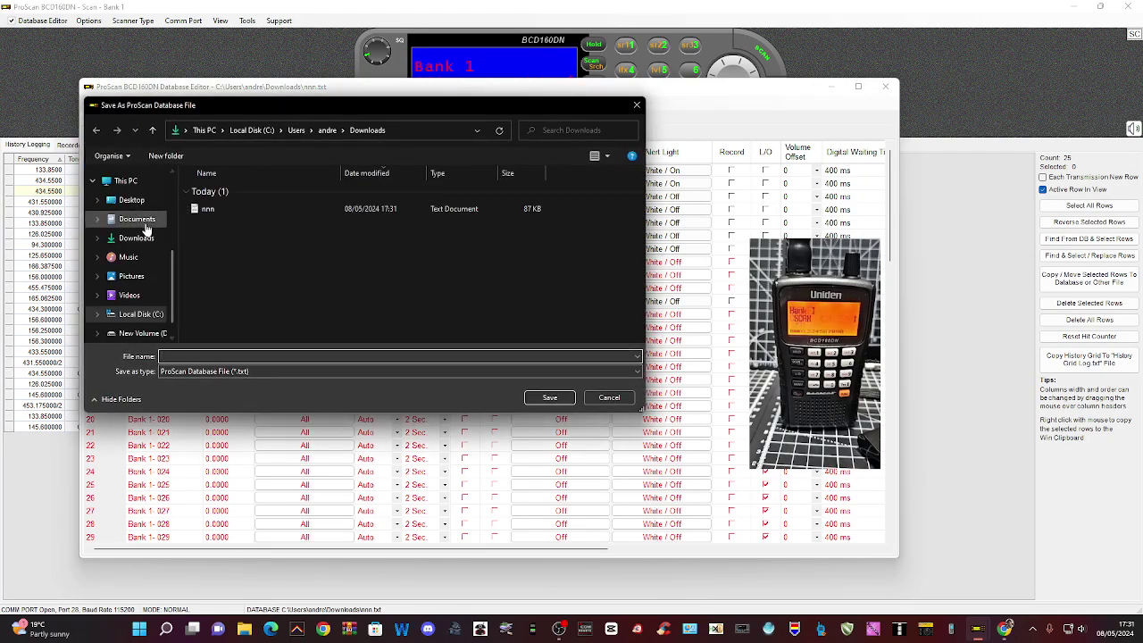
left_click(141, 239)
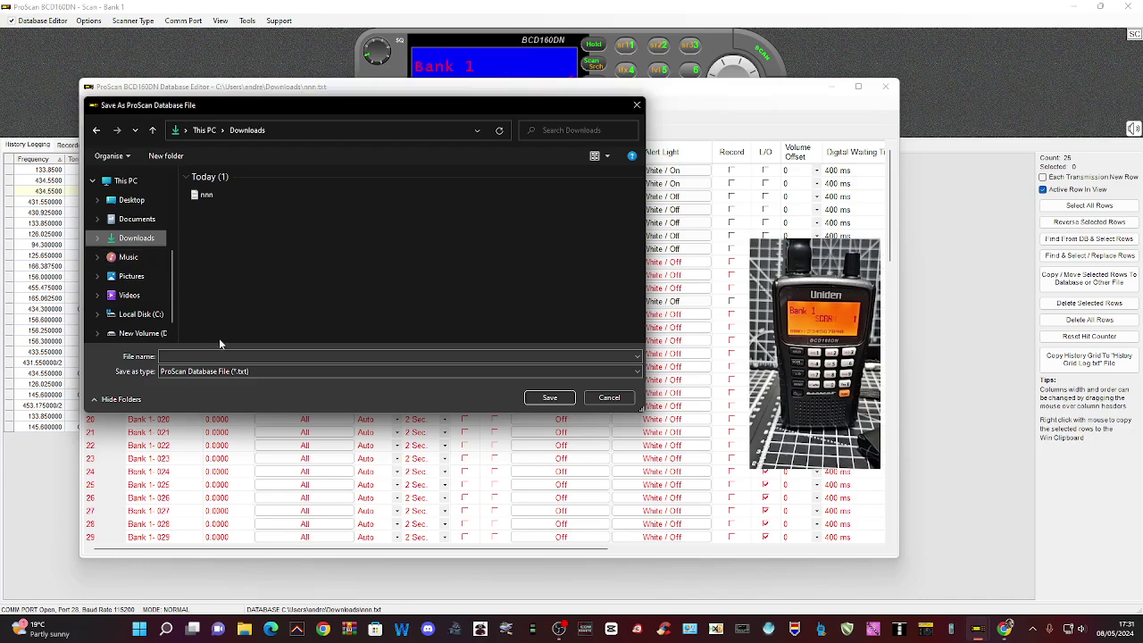
left_click(201, 354)
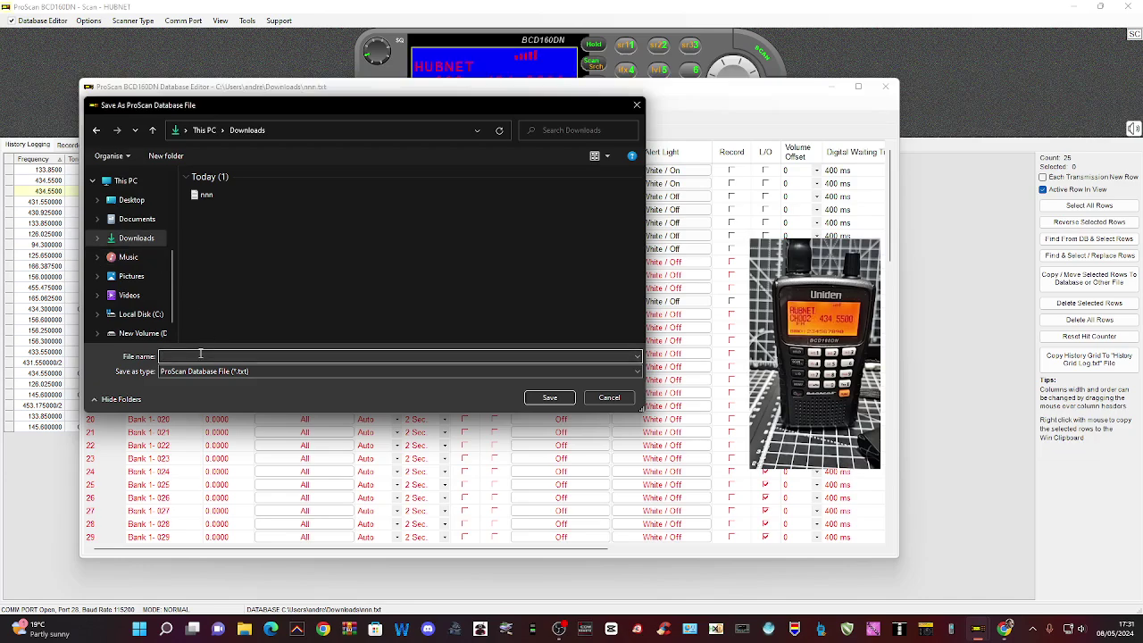
type("nnn")
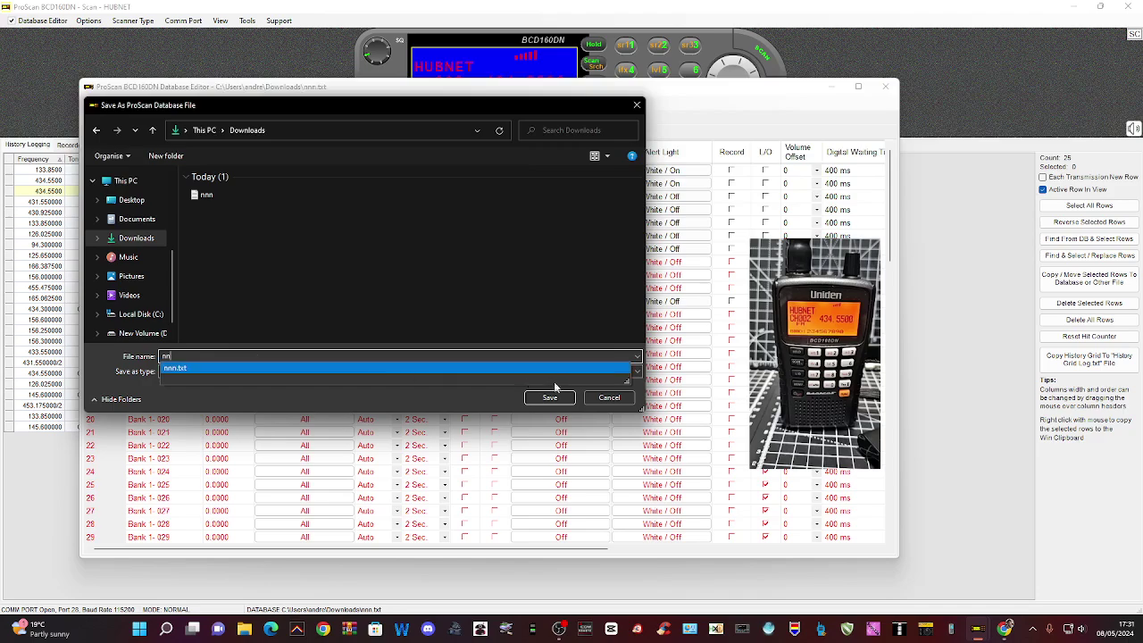
left_click(549, 398)
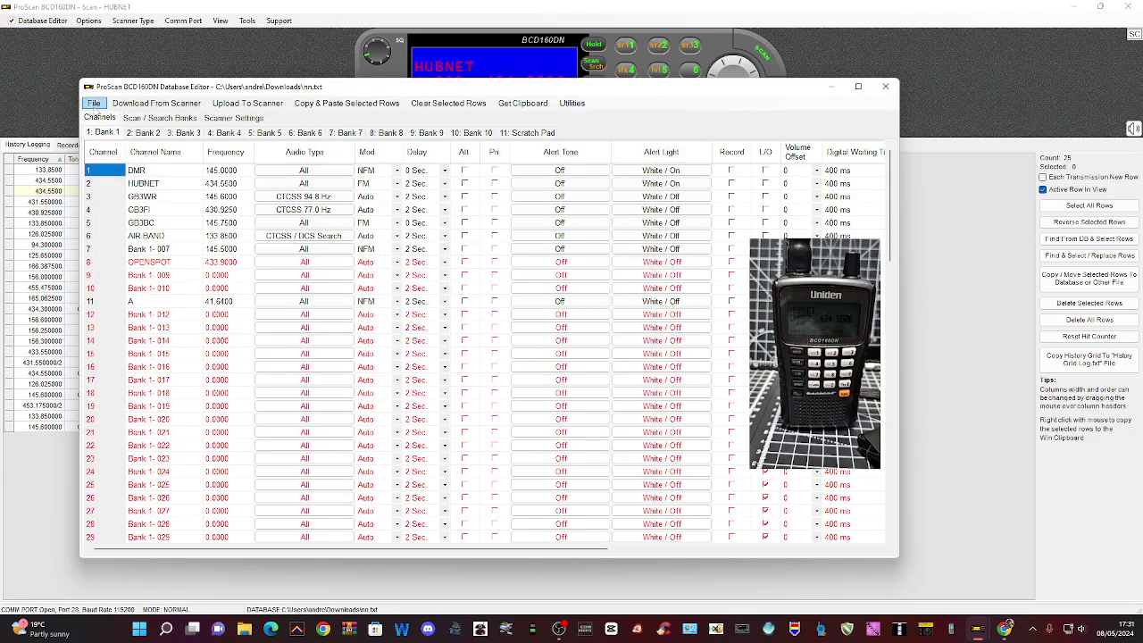
Step: Minimize the Database Editor, switch to the browser and export the PMR446 Analogue list in the Scan125 Convert CSV format
left_click(94, 103)
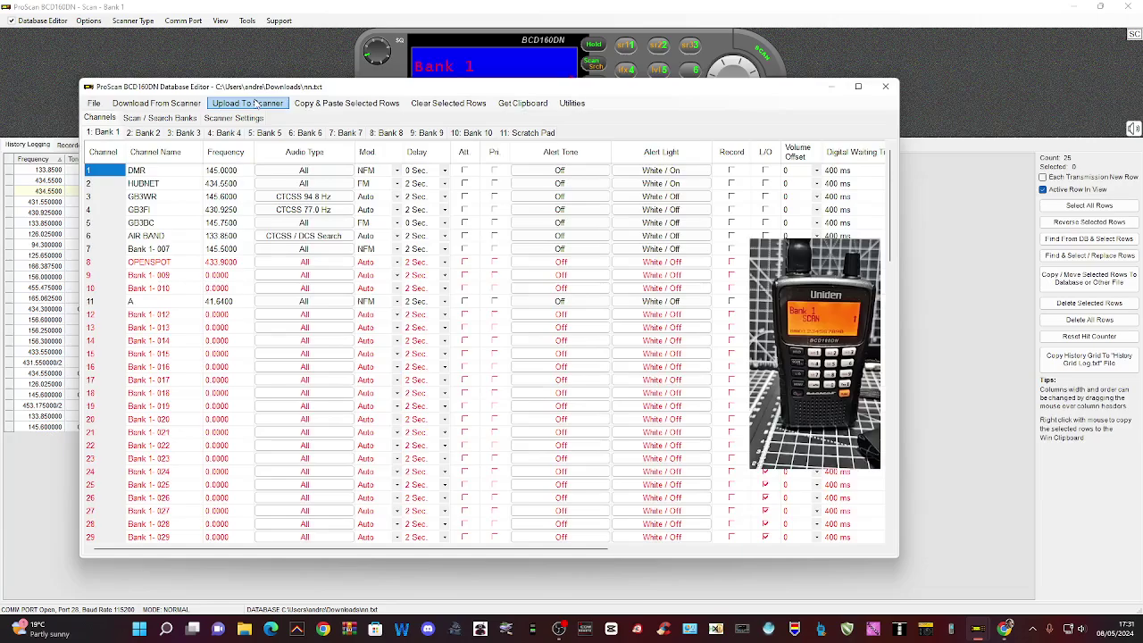
left_click(831, 88)
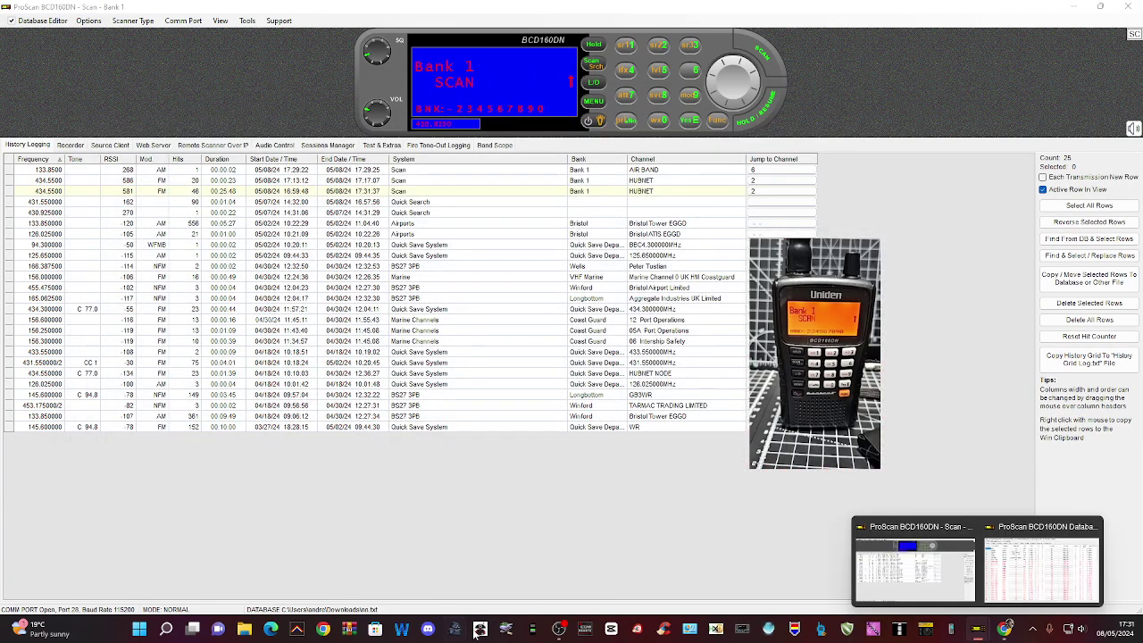
left_click(322, 629)
left_click(501, 362)
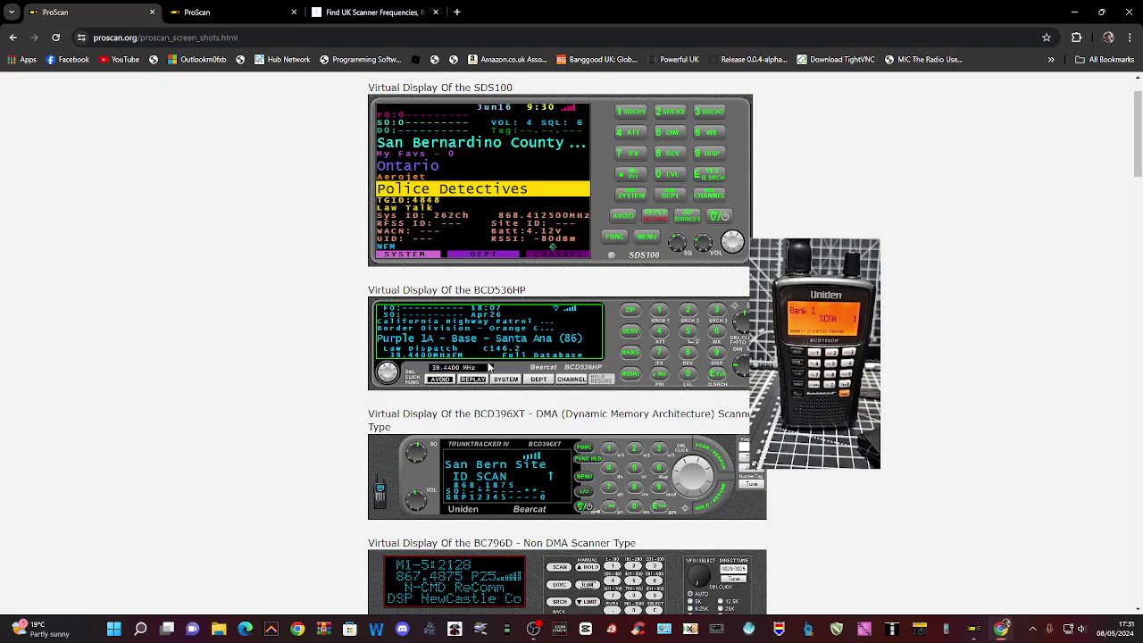
left_click(388, 15)
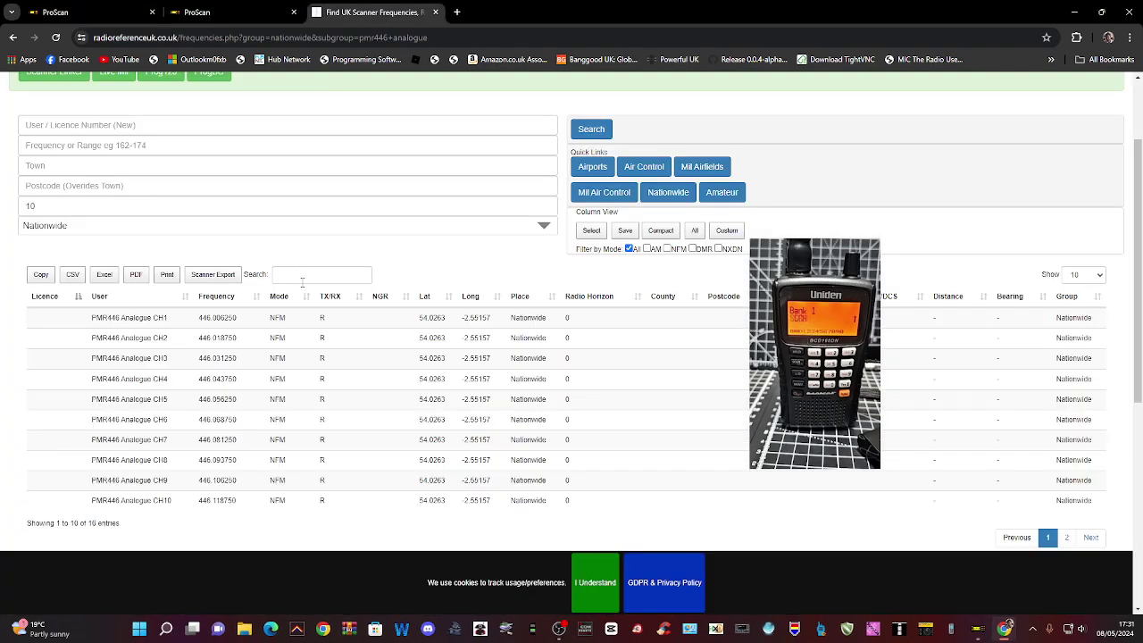
left_click(213, 274)
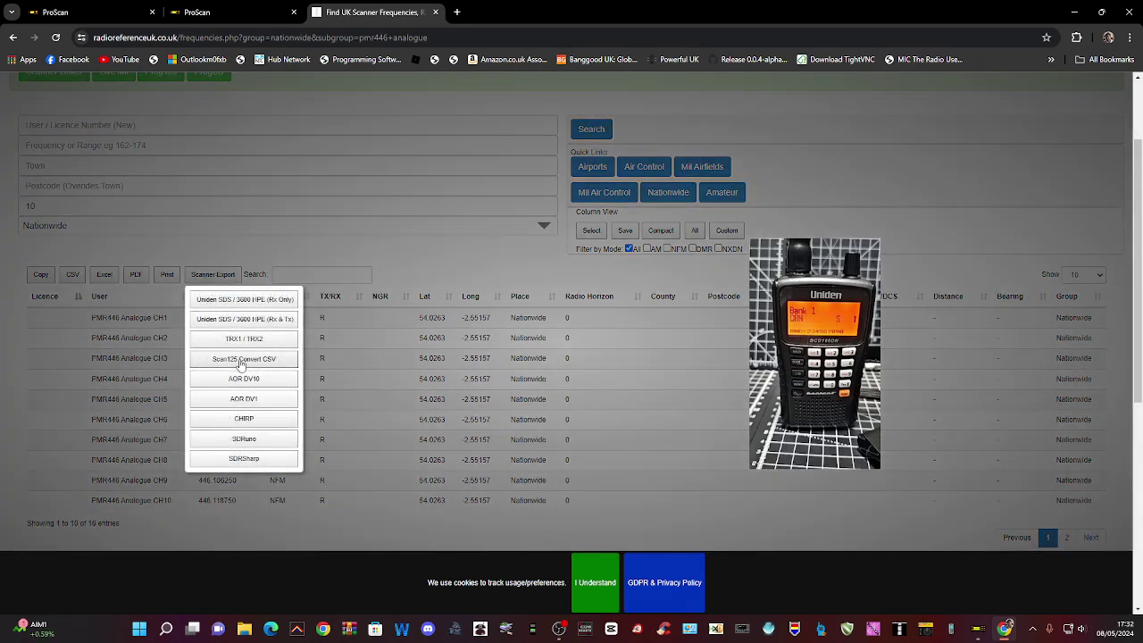
left_click(240, 360)
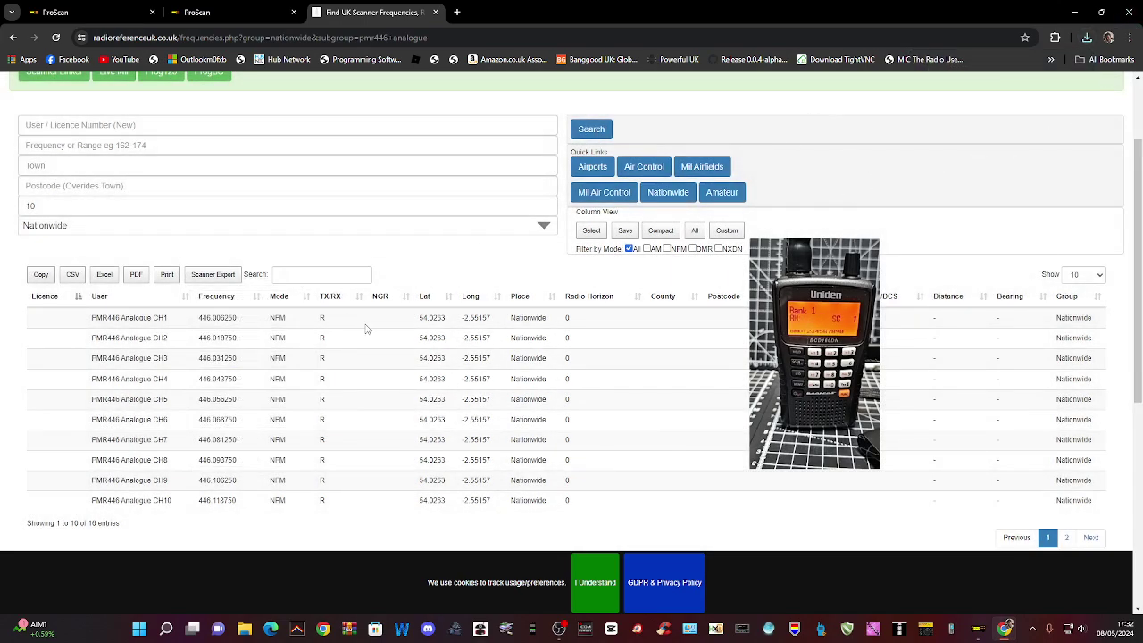
Step: Return to the ProScan Database Editor and examine its file commands for opening, saving, importing and exporting databases
scroll(368, 344, "down", 3)
scroll(375, 201, "up", 3)
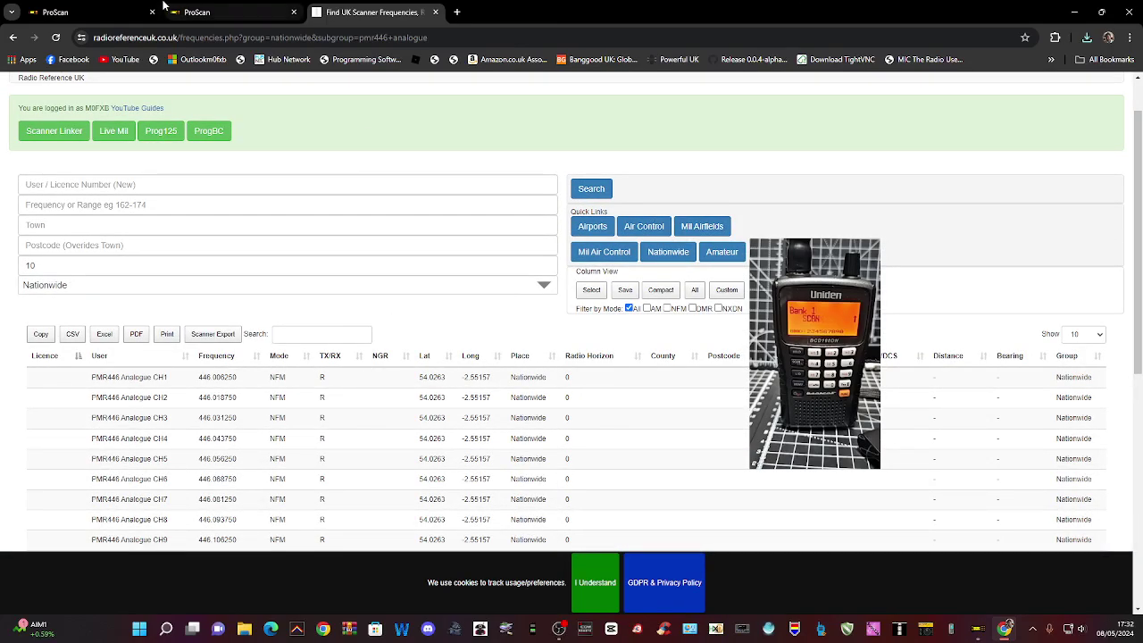
left_click(958, 603)
mouse_move(978, 630)
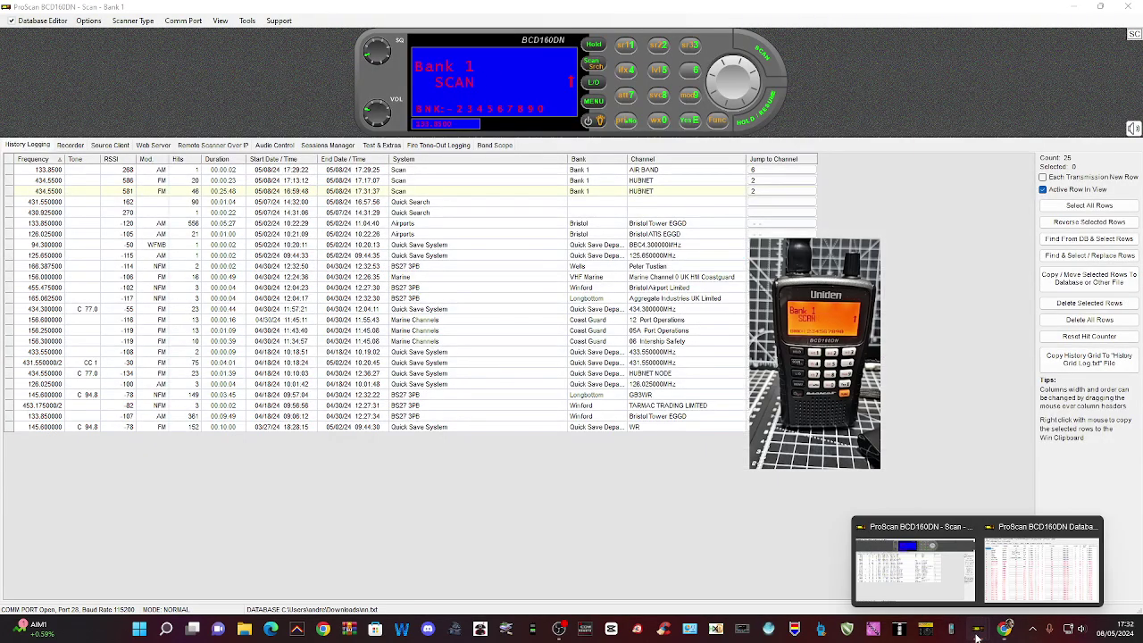
left_click(1041, 559)
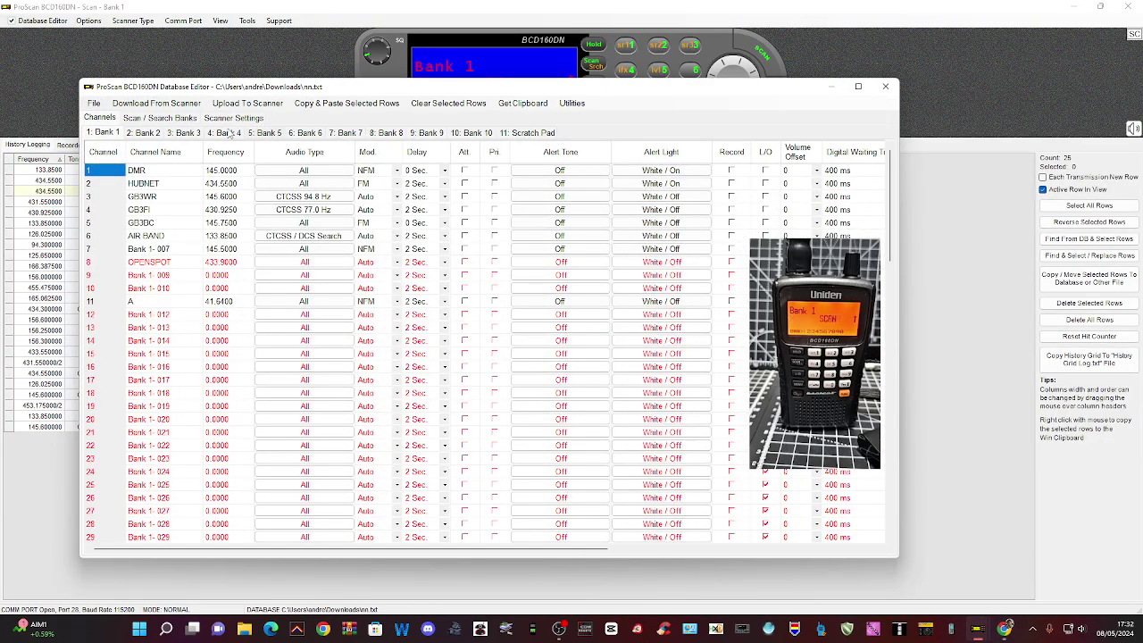
left_click(95, 104)
left_click(95, 104)
left_click(96, 104)
left_click(103, 105)
left_click(102, 105)
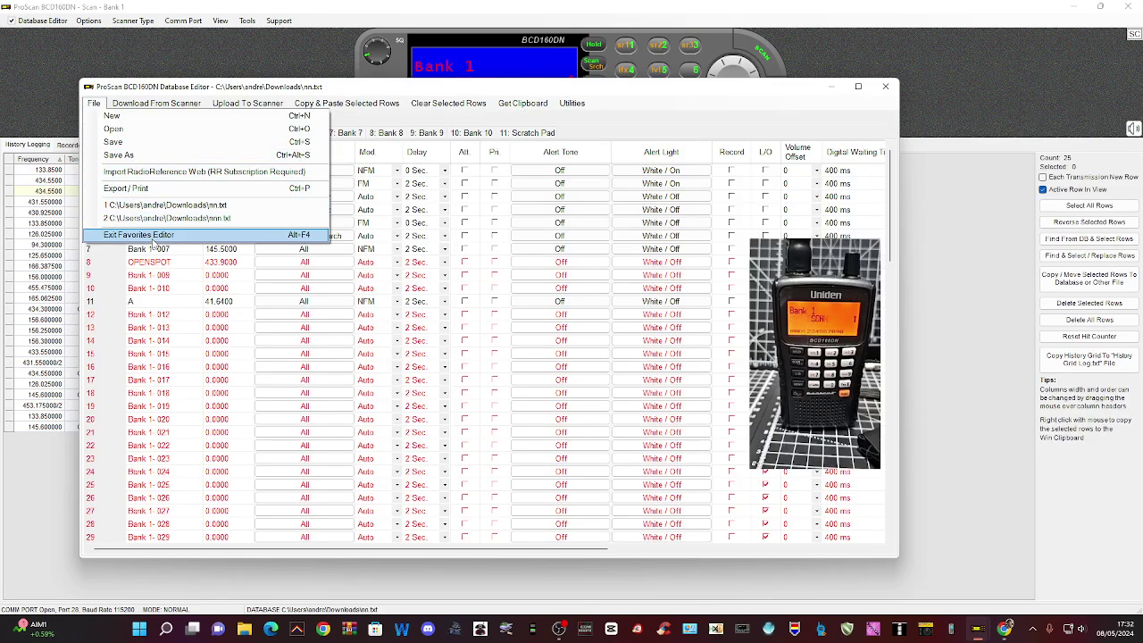
left_click(105, 80)
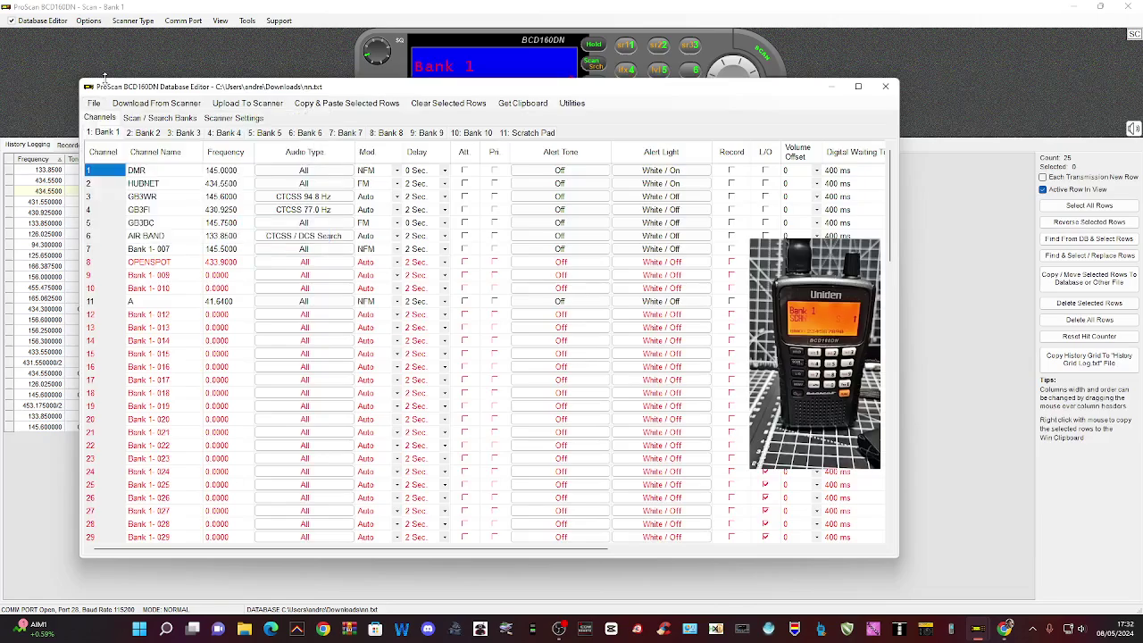
Step: Review the General options of ProScan and accept them without changes
left_click(90, 23)
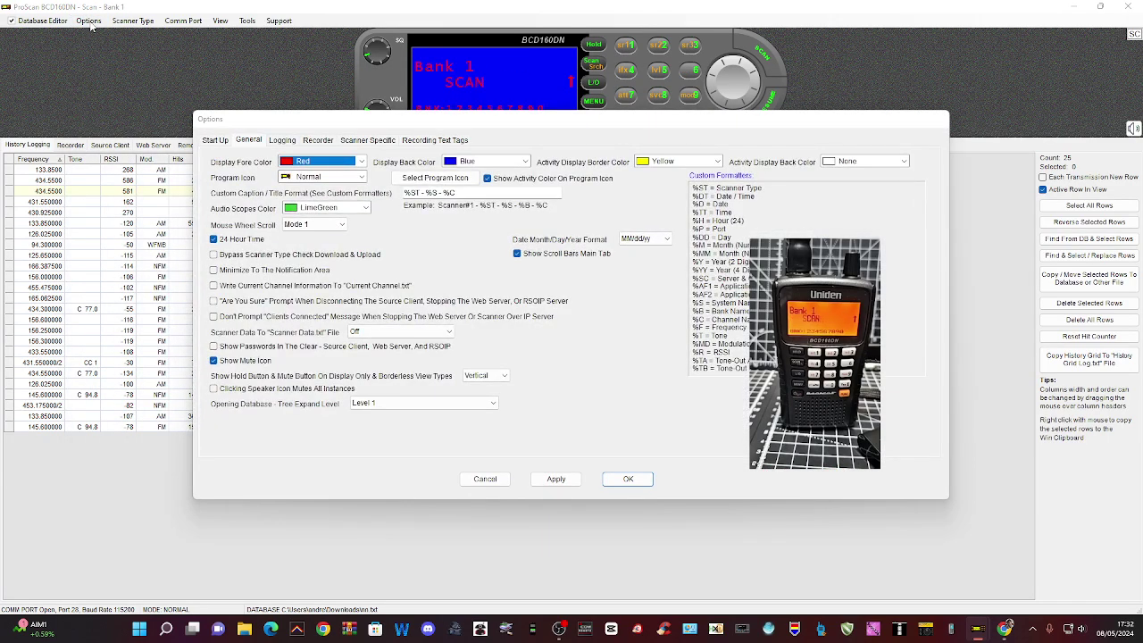
left_click(645, 478)
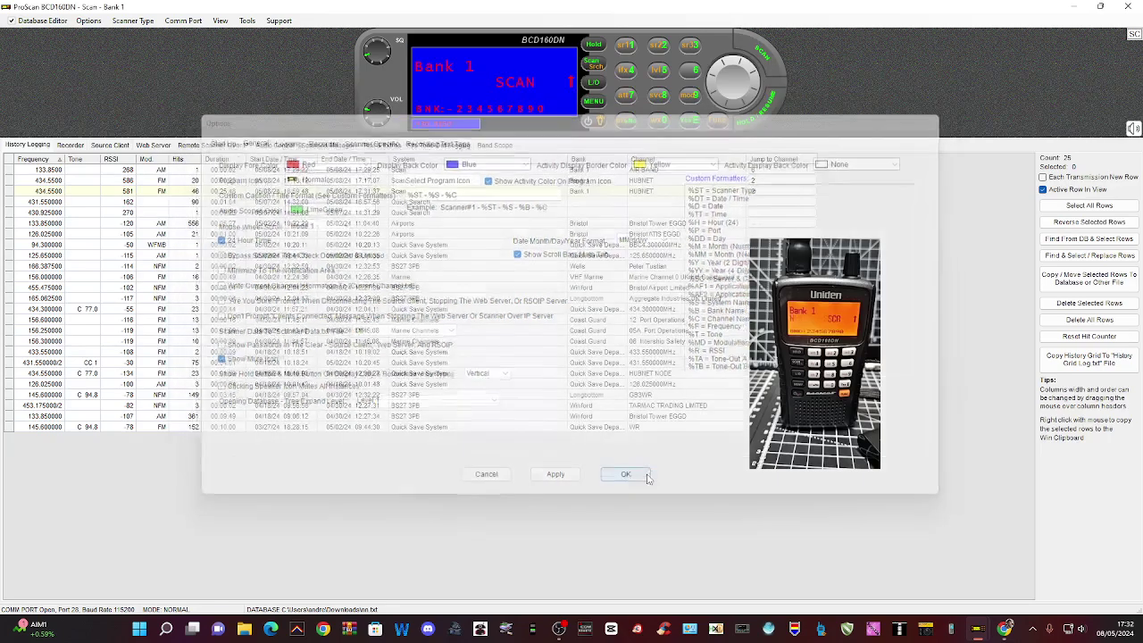
Step: Switch the view to Scanner Only (Detached Window) and move the virtual scanner window over the history grid
mouse_move(562, 634)
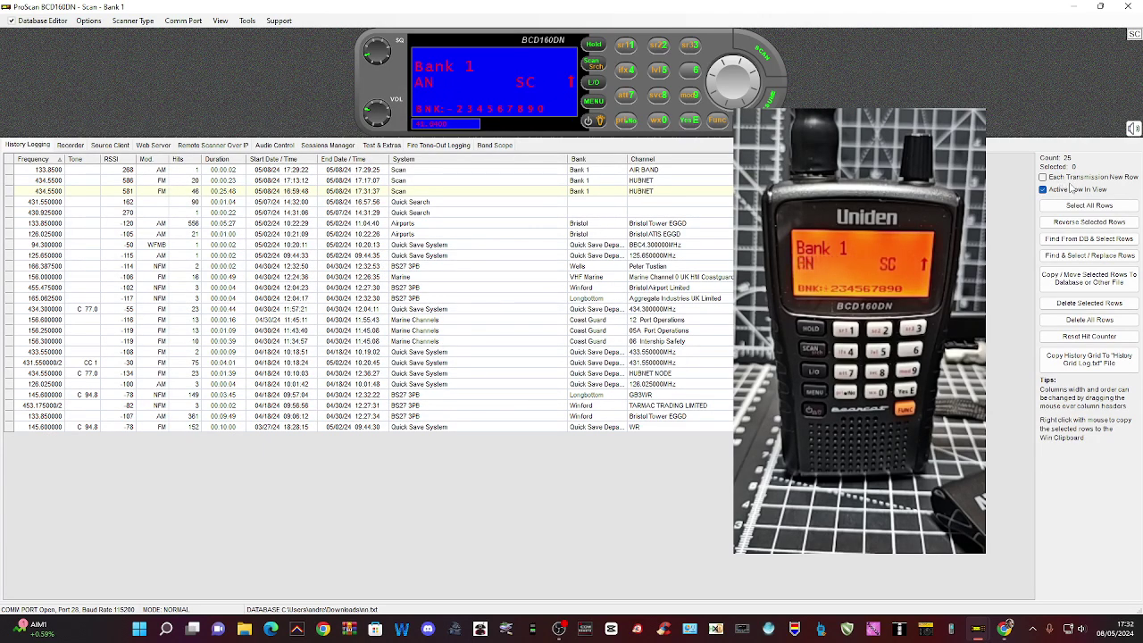
left_click(221, 25)
left_click(221, 21)
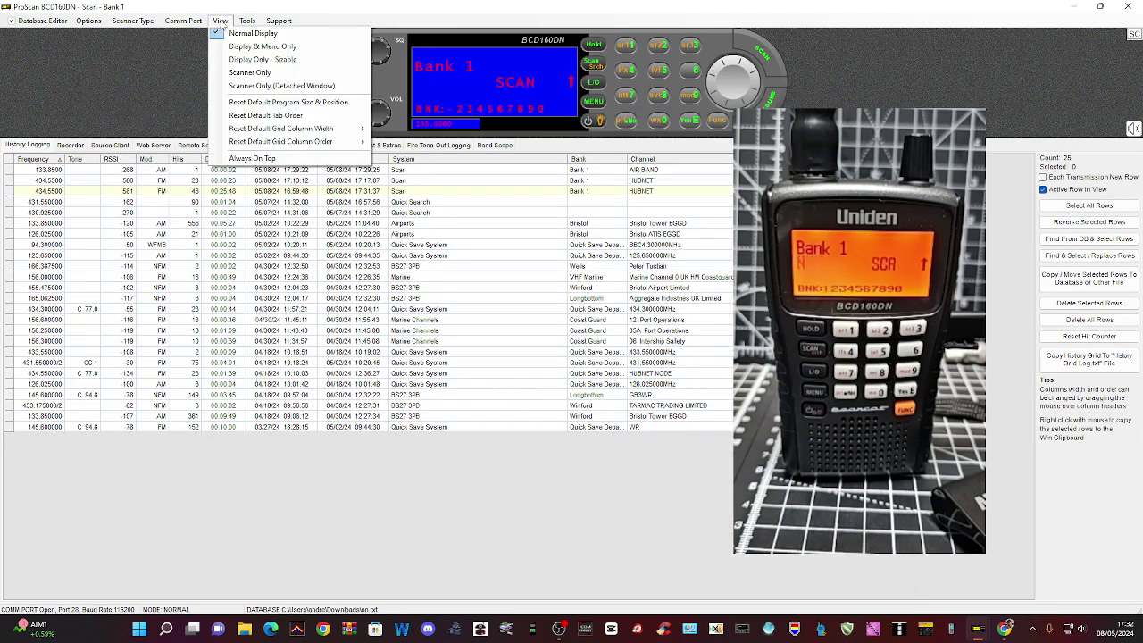
left_click(241, 75)
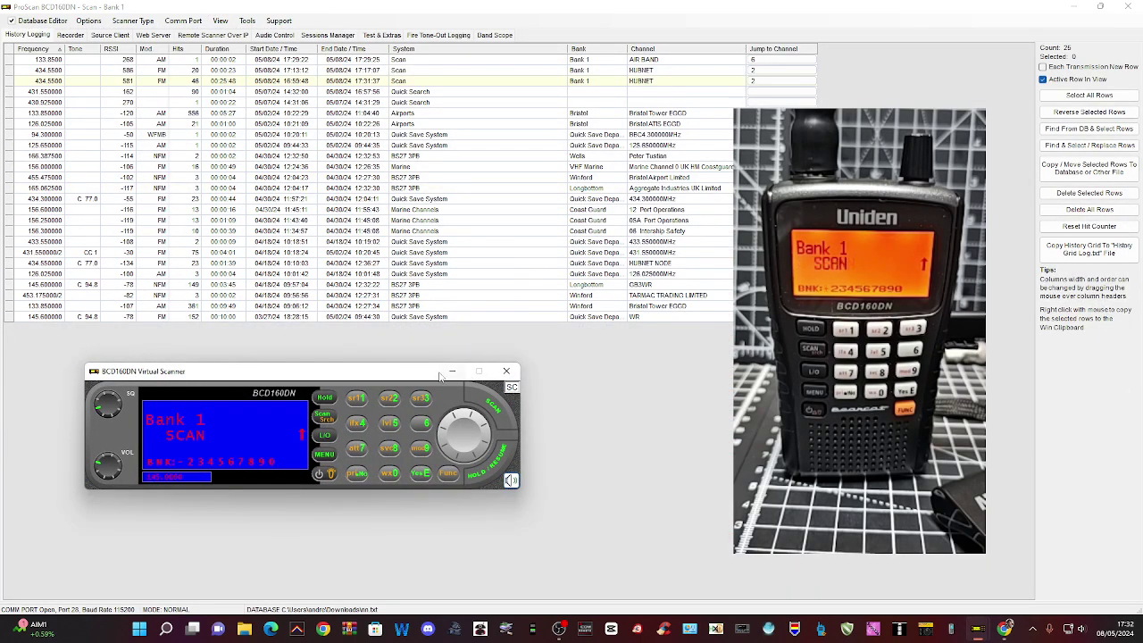
left_click_drag(429, 371, 542, 214)
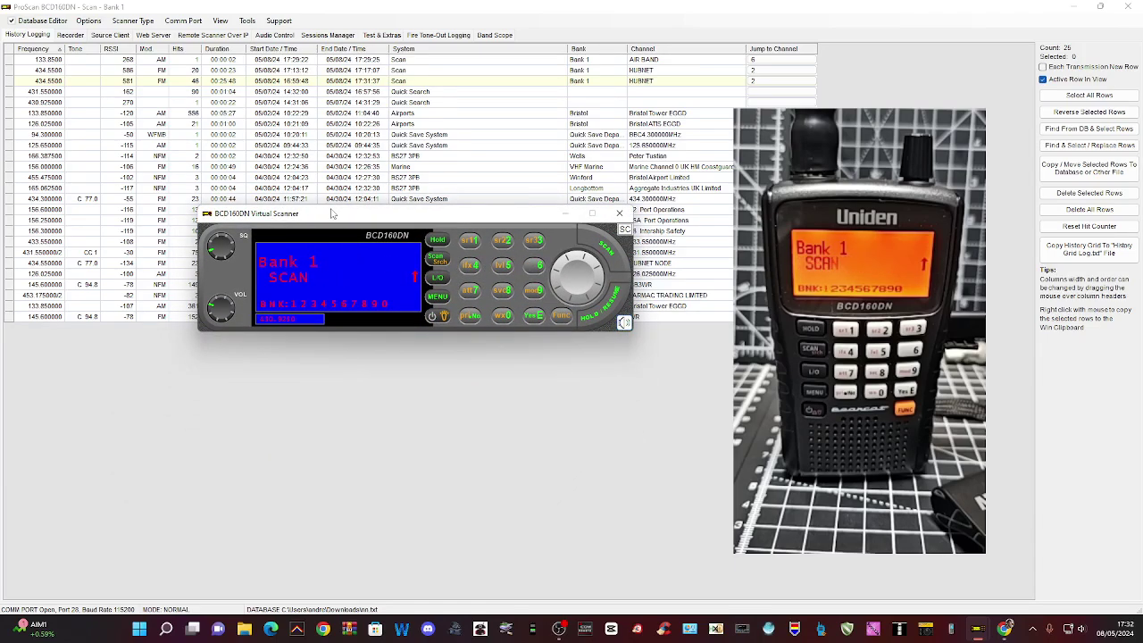
Step: Set the virtual scanner's volume level to 8 and raise its squelch level, repositioning the window below the history grid
left_click(224, 308)
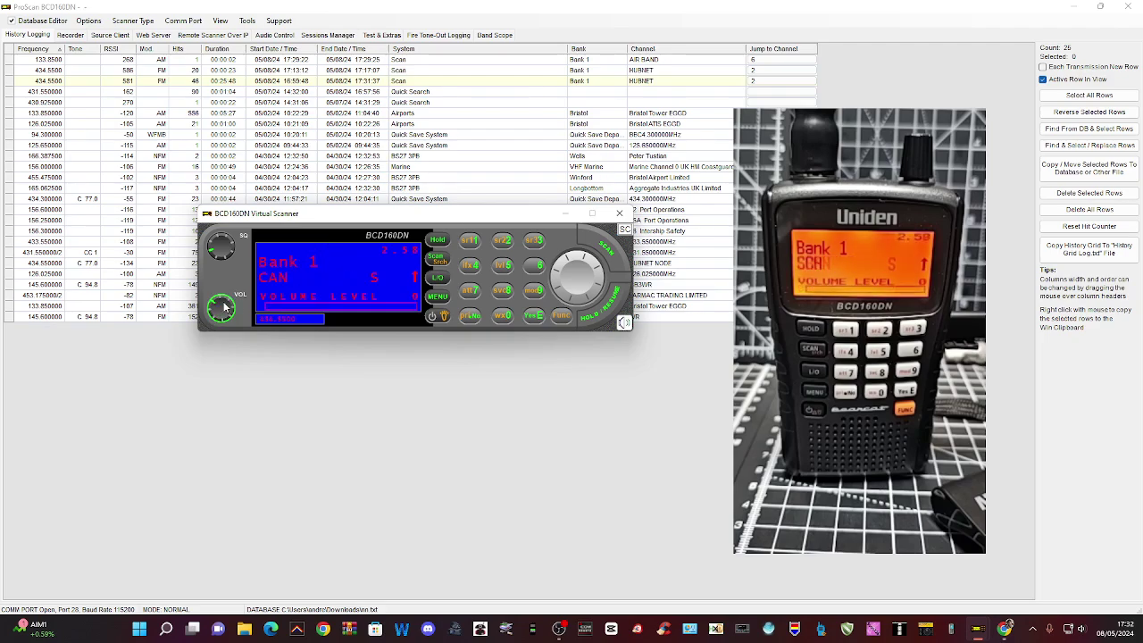
scroll(224, 308, "up", 7)
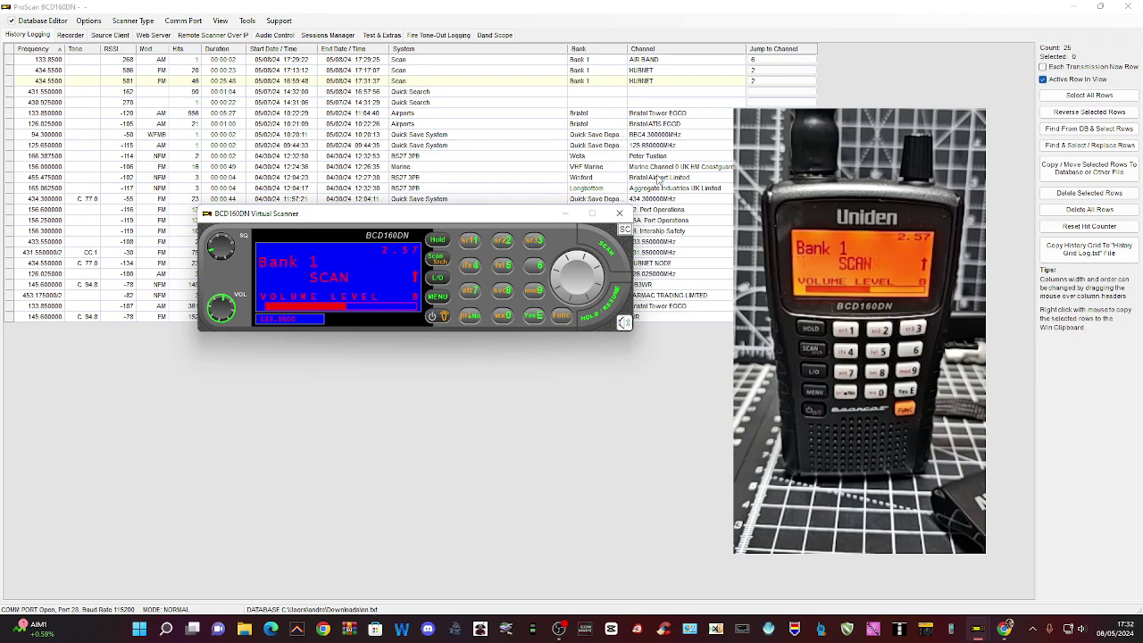
left_click_drag(540, 216, 447, 331)
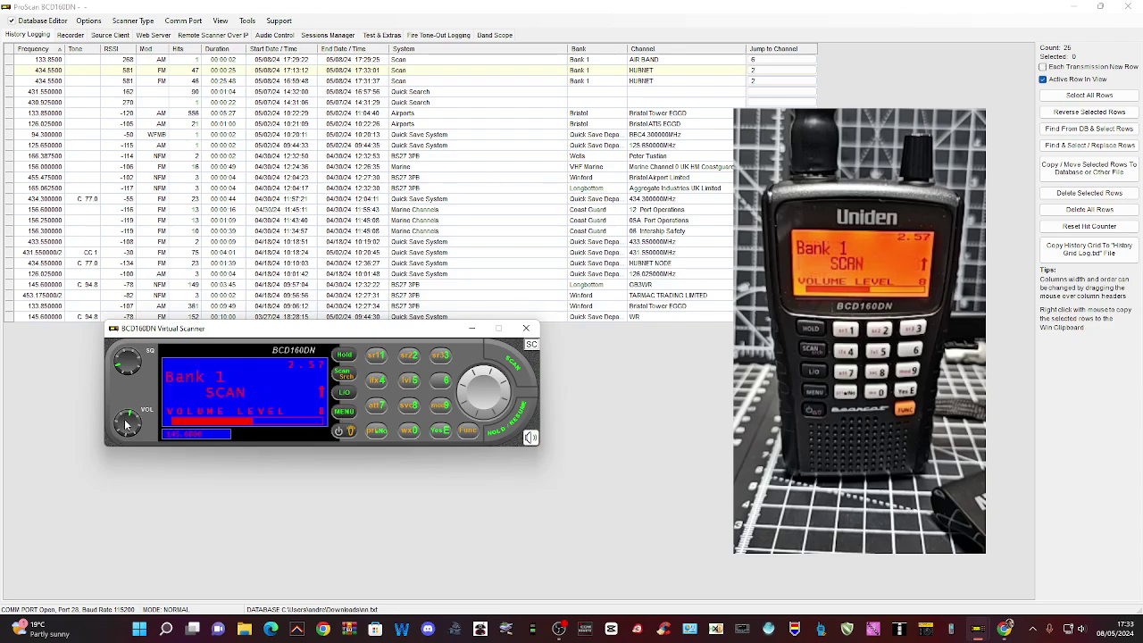
left_click(133, 363)
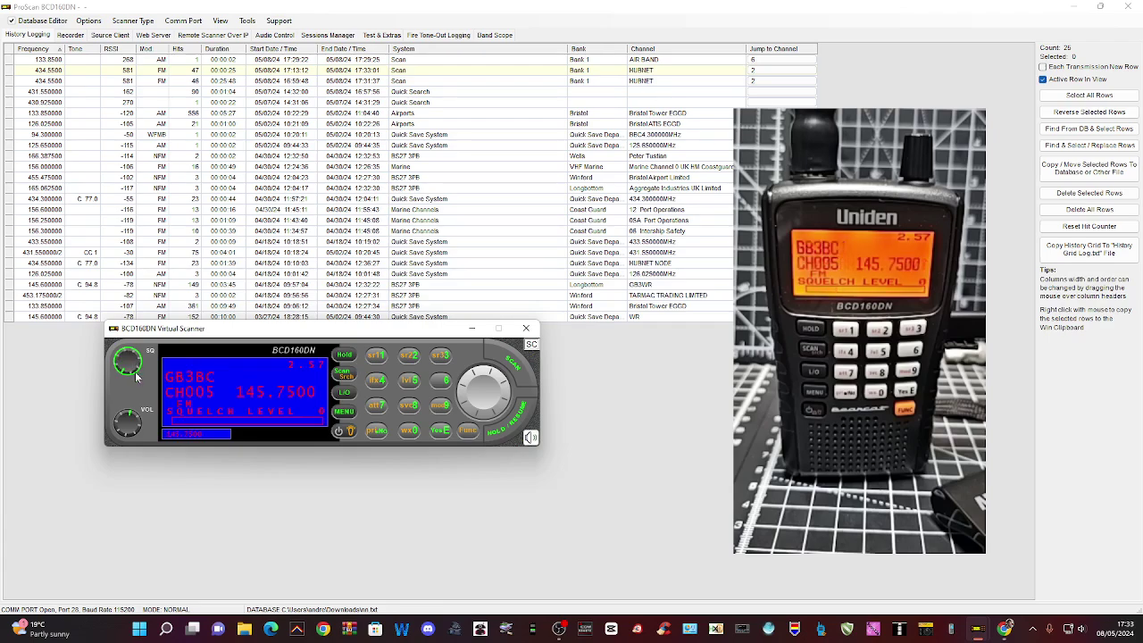
scroll(138, 369, "up", 4)
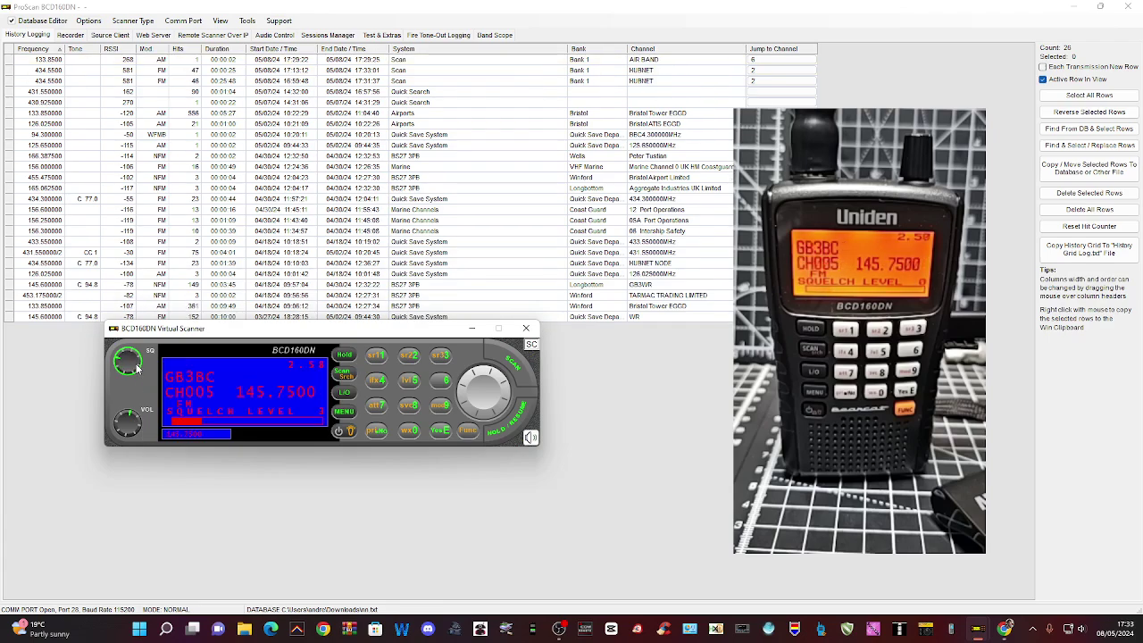
Step: Examine the entries of the scanner's own menu, from Program Channel to Settings, and exit back to scanning
left_click(348, 412)
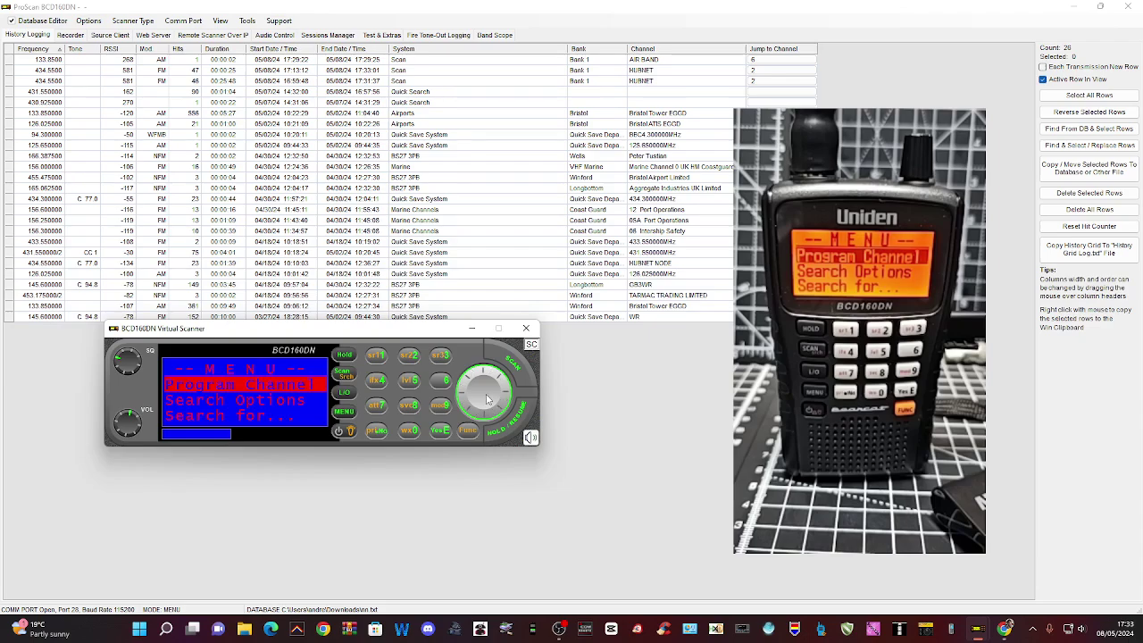
scroll(487, 399, "down", 5)
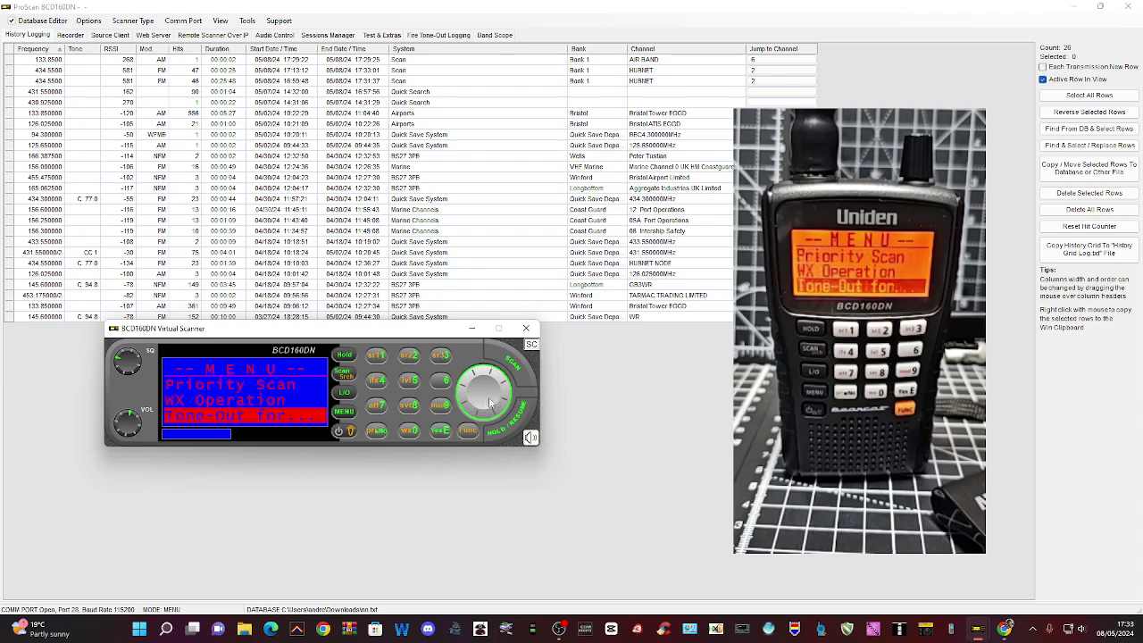
scroll(489, 404, "down", 1)
scroll(493, 405, "up", 2)
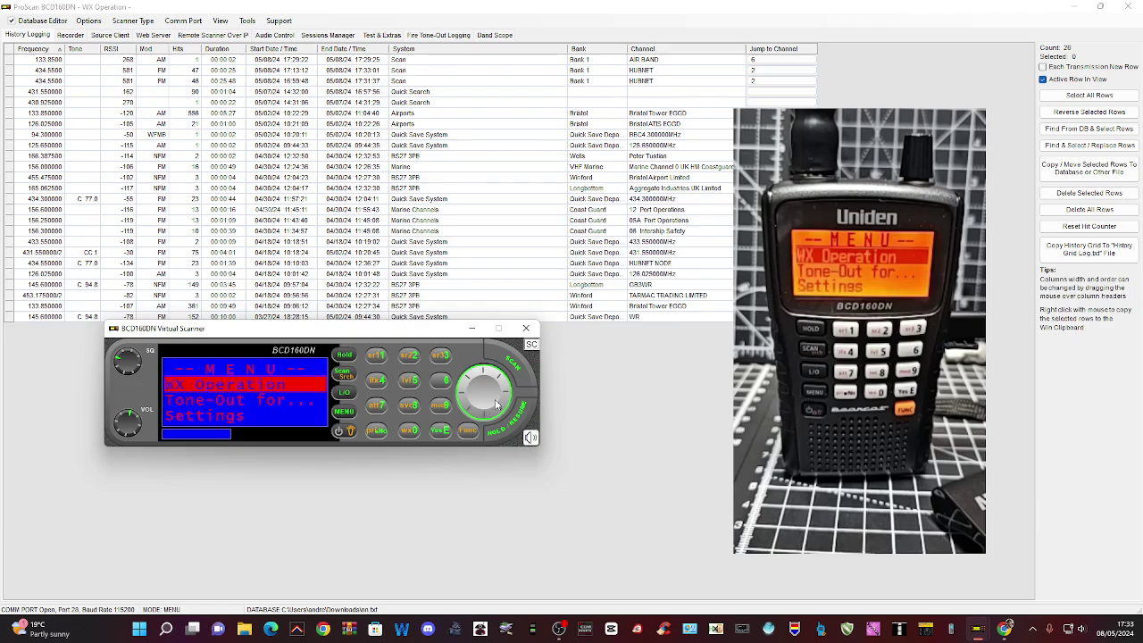
scroll(491, 402, "up", 4)
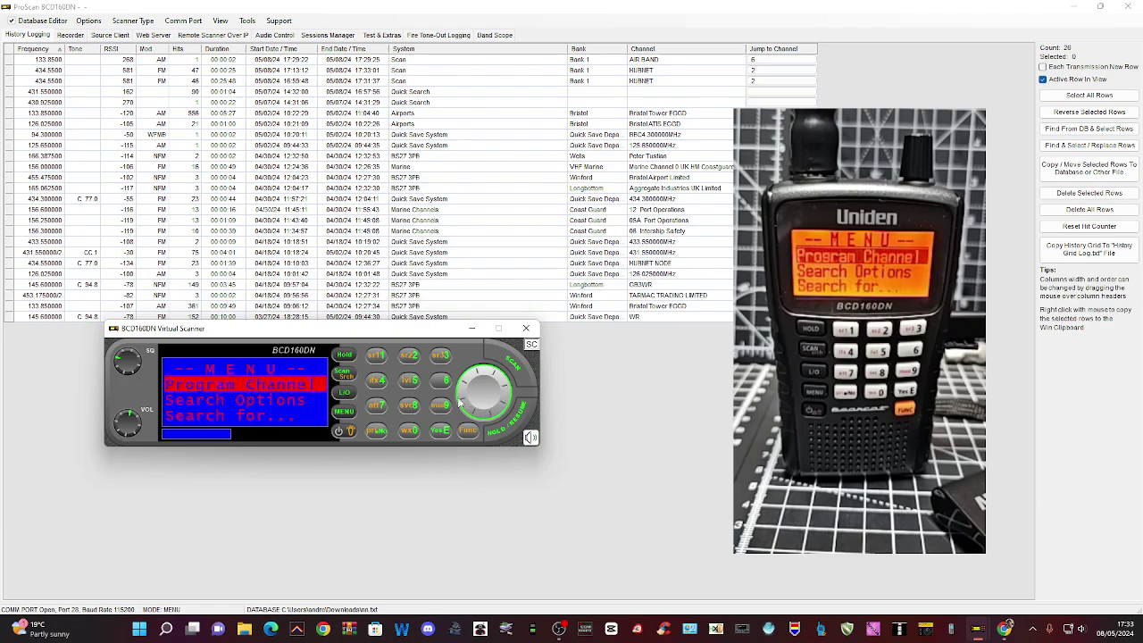
left_click(345, 412)
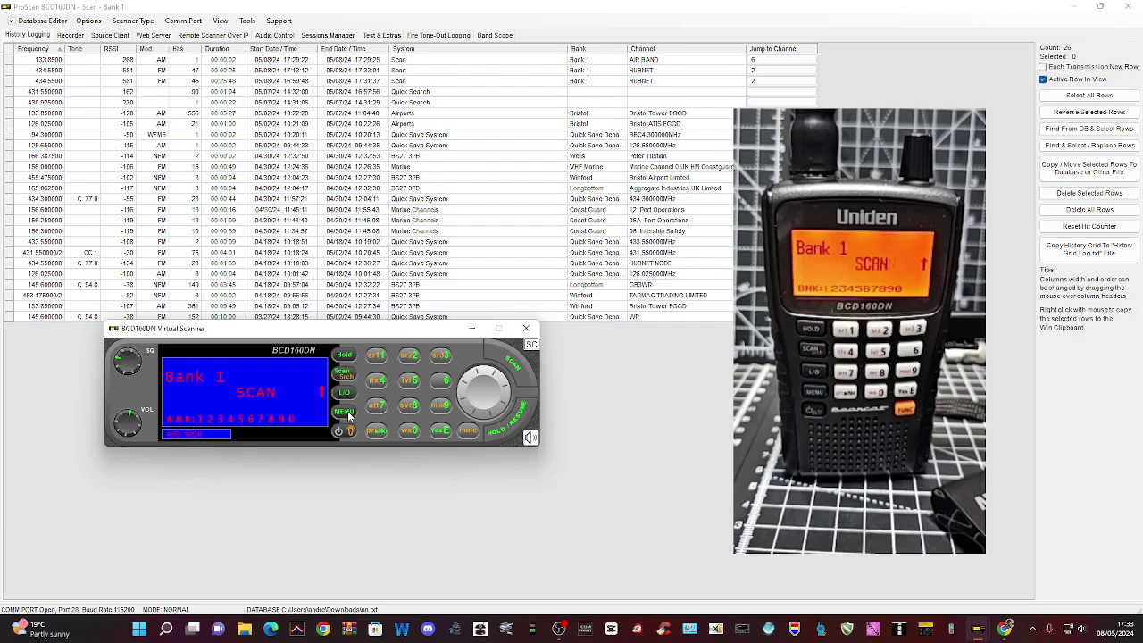
left_click(345, 411)
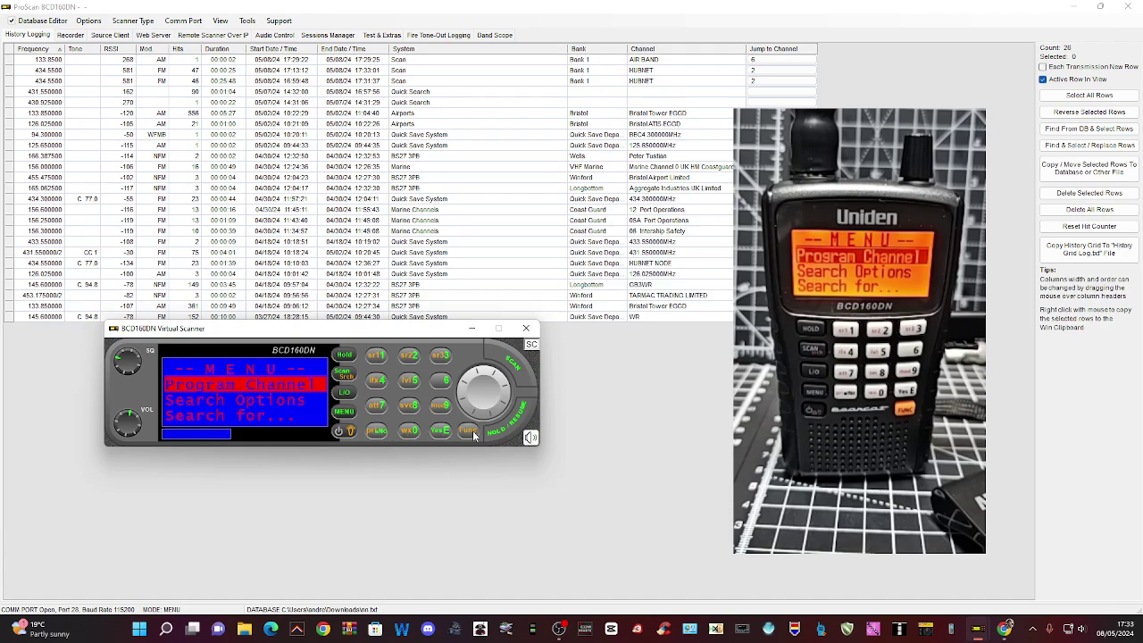
left_click(340, 414)
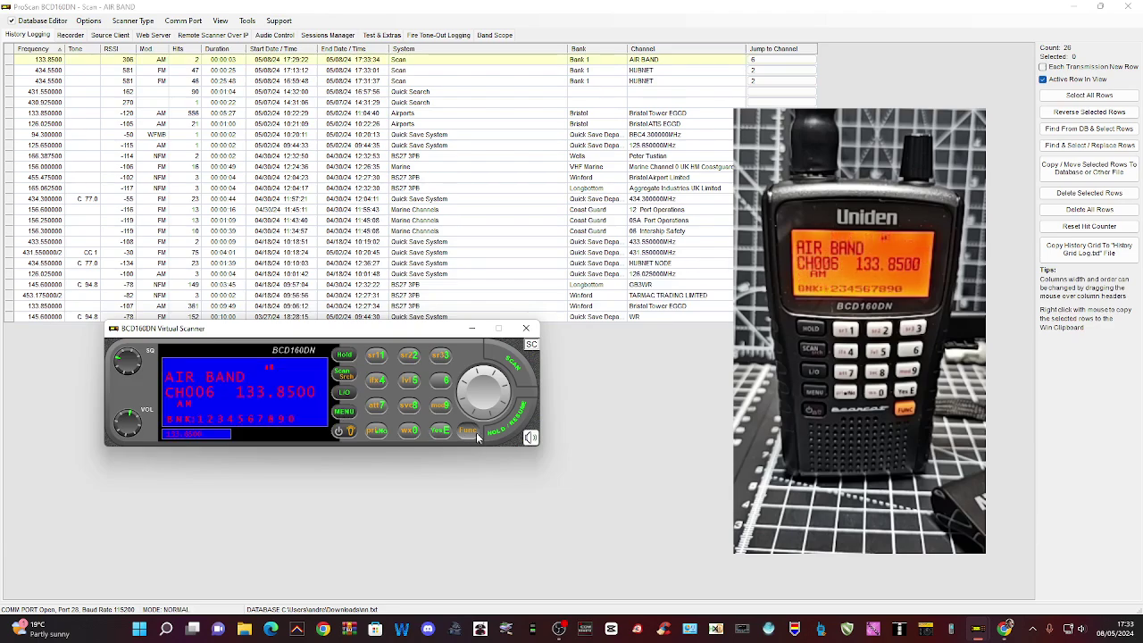
Step: Try the custom search and the band scope from the virtual scanner's keypad, and return to bank scanning
left_click(373, 357)
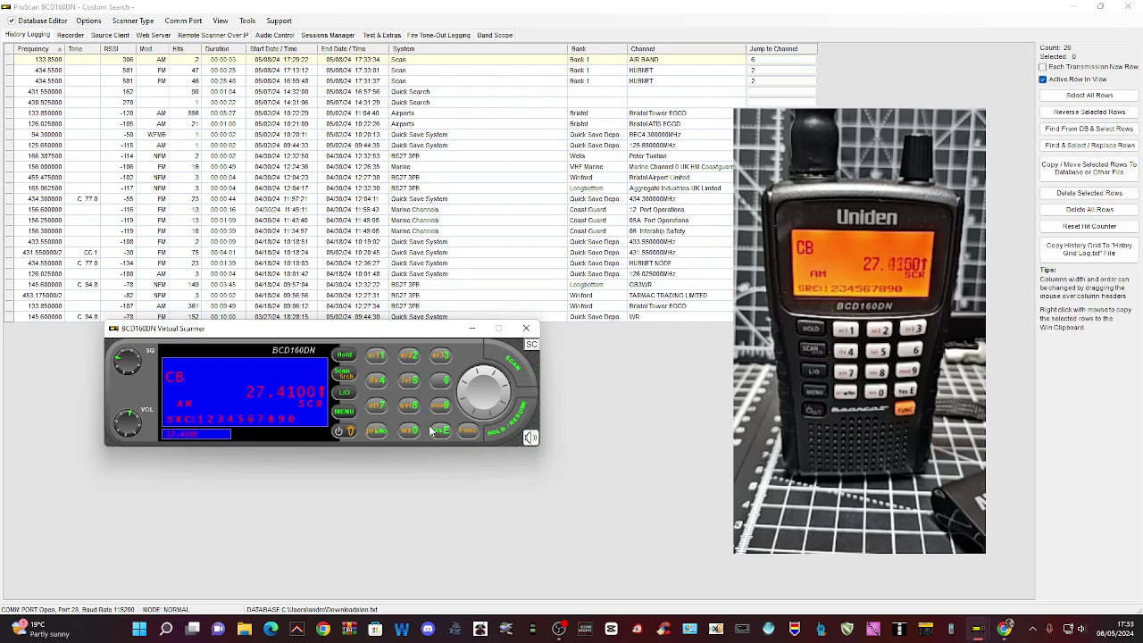
left_click(446, 356)
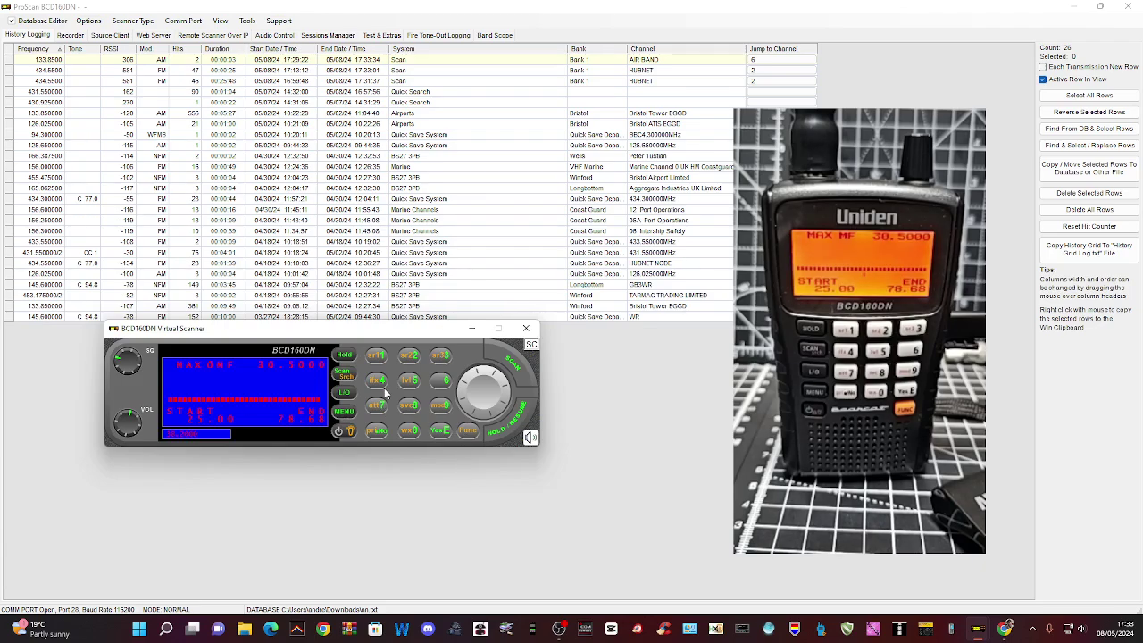
left_click(342, 412)
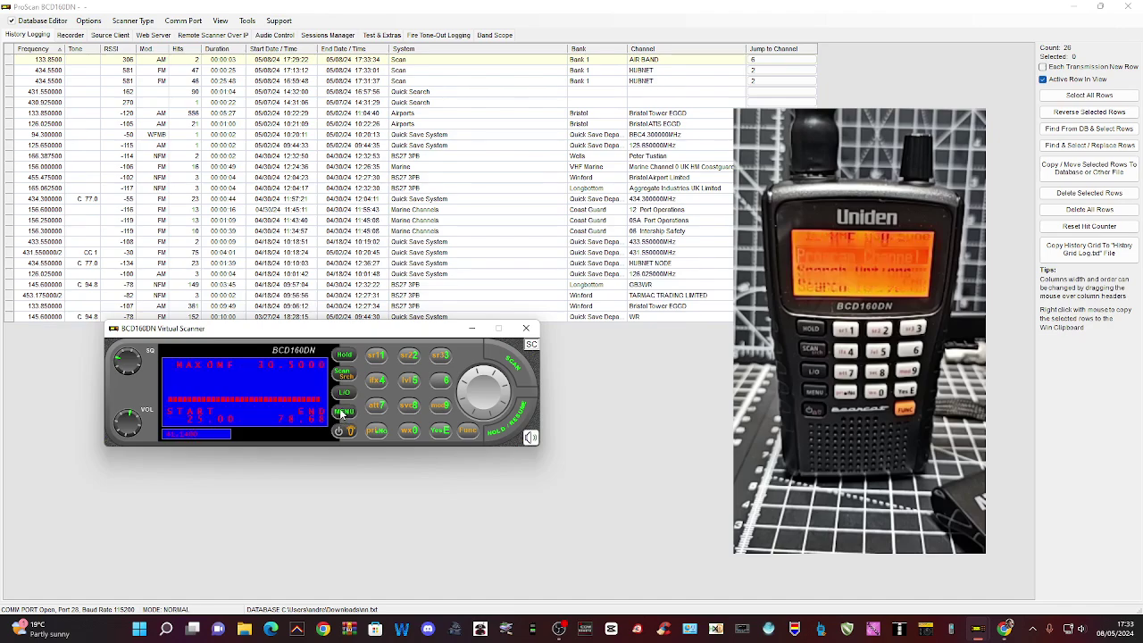
left_click(341, 414)
left_click(341, 414)
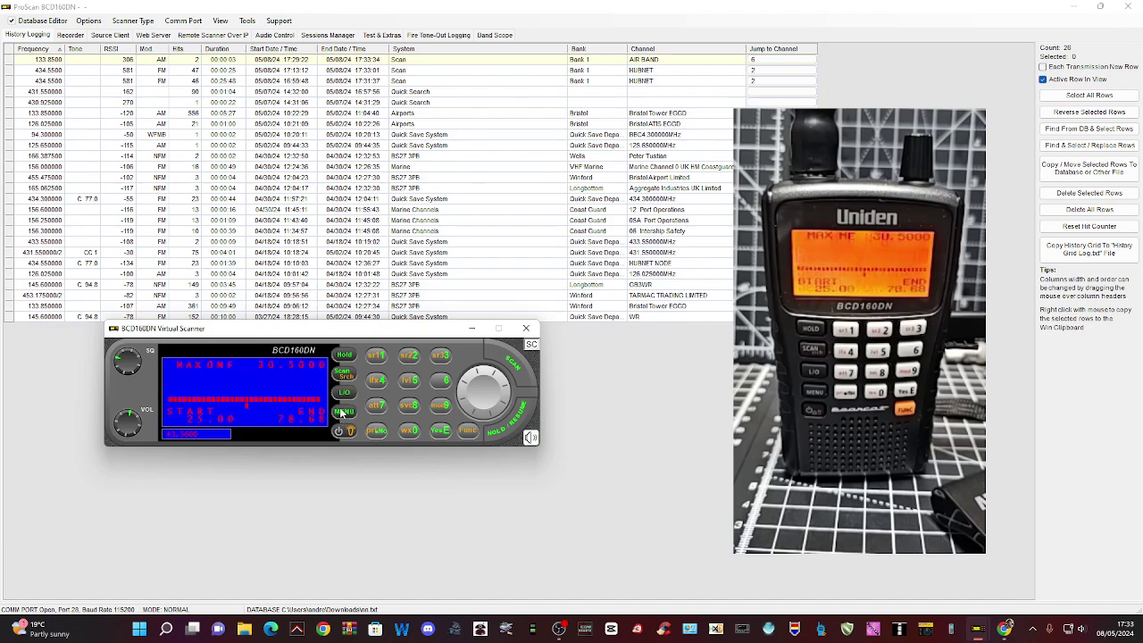
left_click(345, 378)
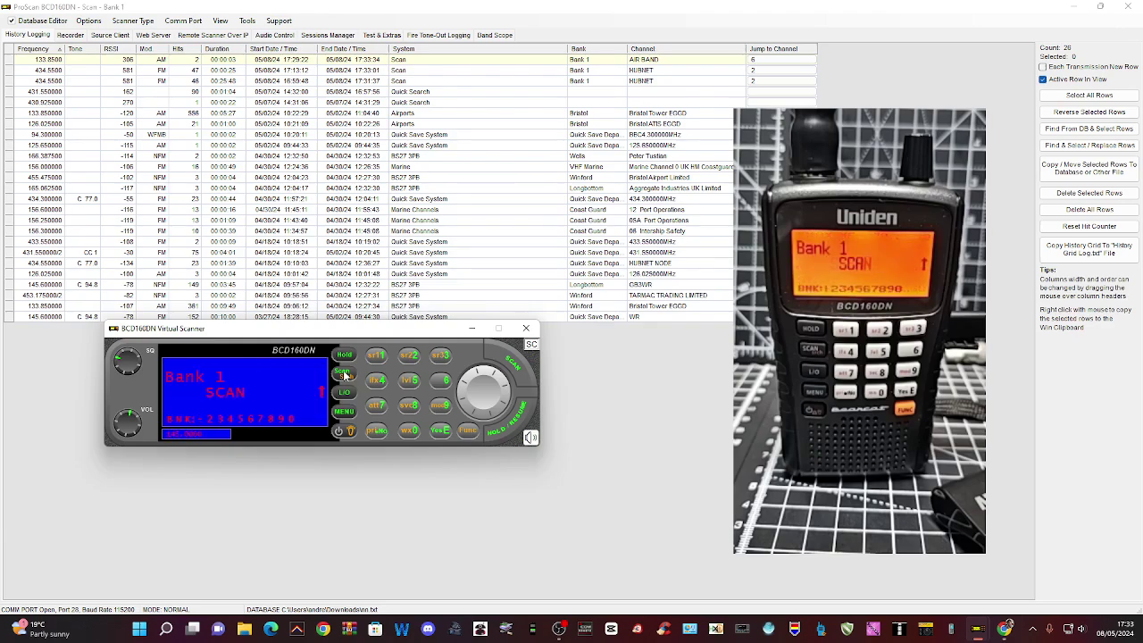
Step: Hold the scan, enter the frequency 434.550 directly and run the band scope around it
left_click(344, 355)
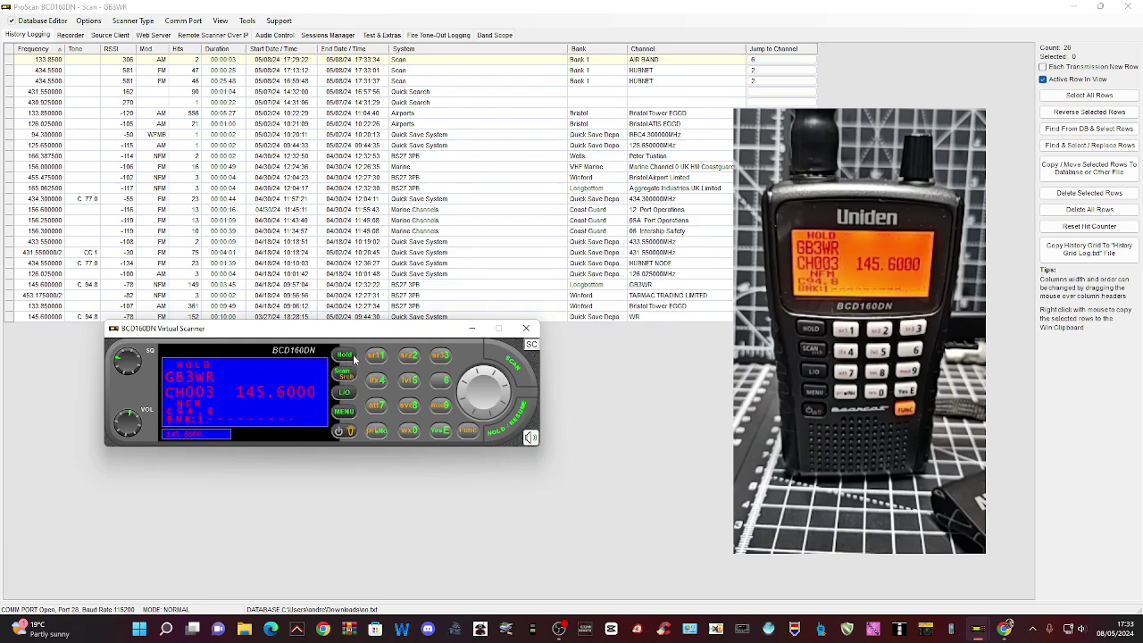
left_click(379, 382)
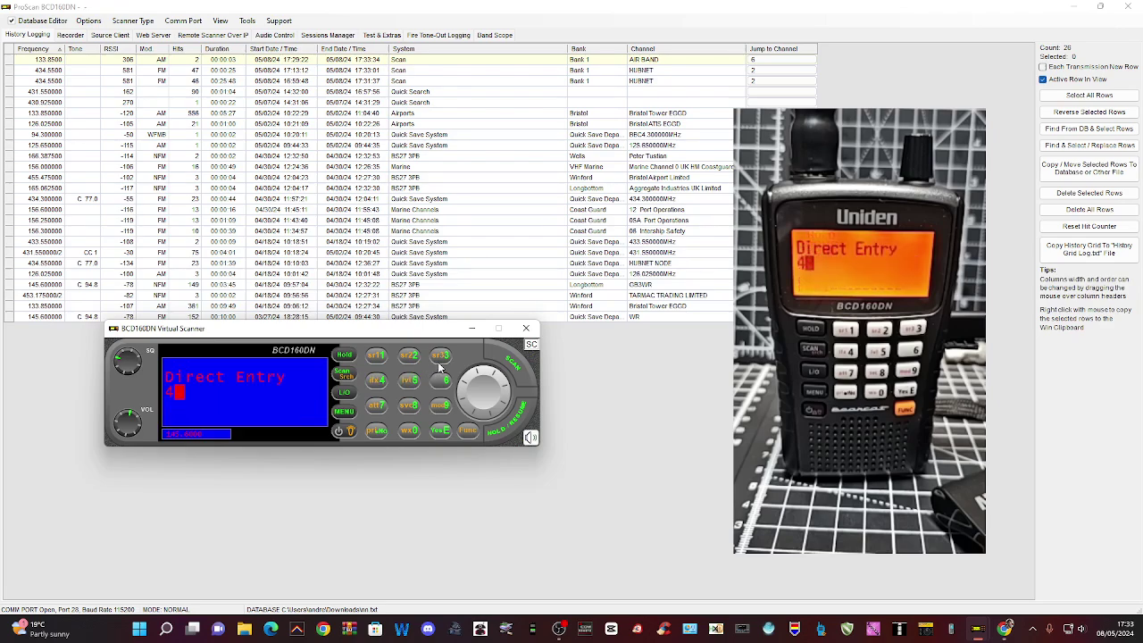
left_click(440, 356)
left_click(379, 382)
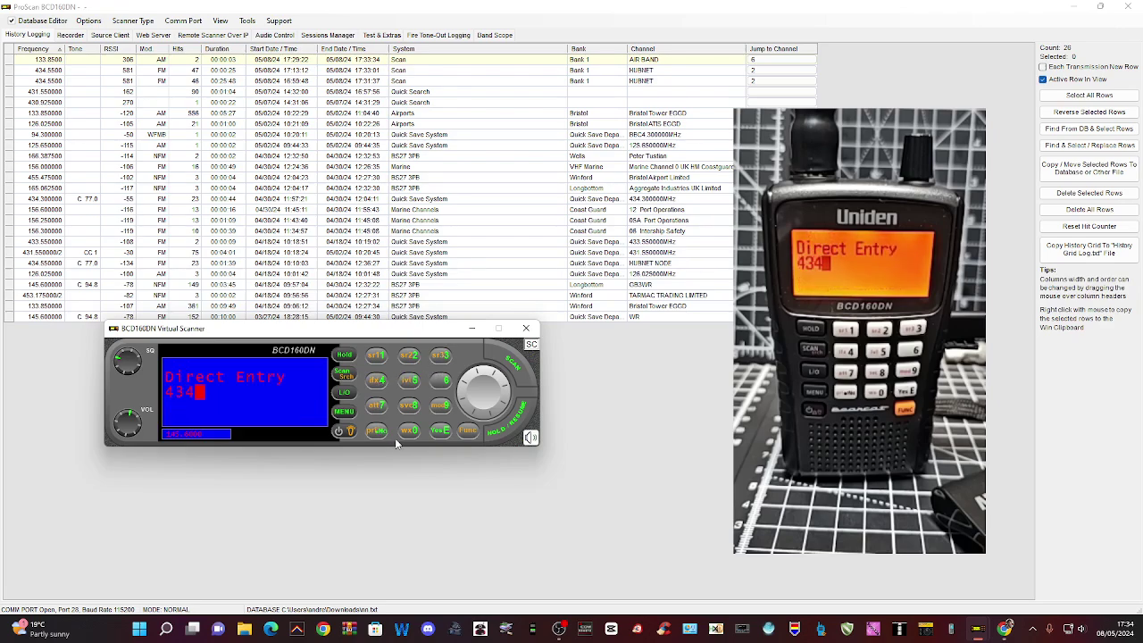
left_click(376, 430)
left_click(412, 381)
left_click(413, 381)
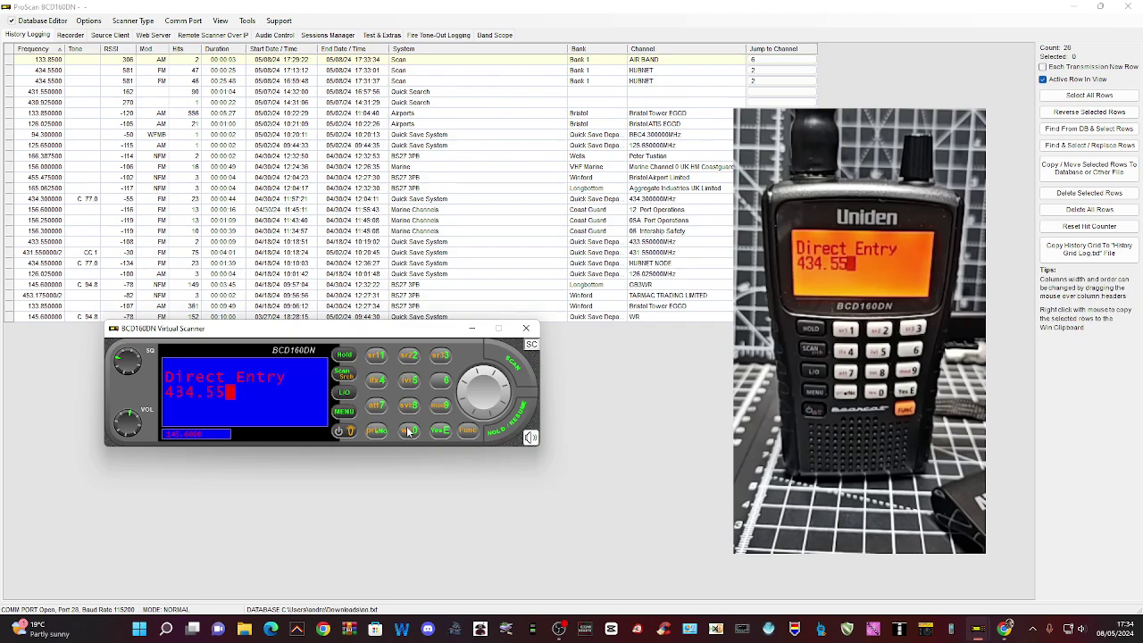
left_click(409, 432)
left_click(344, 355)
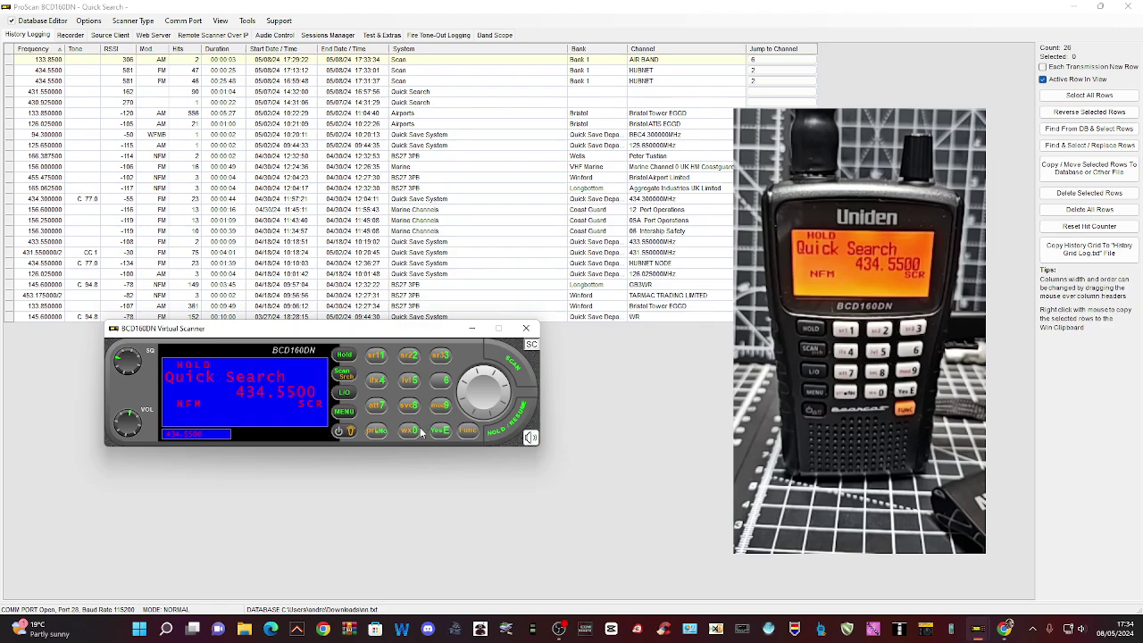
left_click(471, 438)
left_click(439, 356)
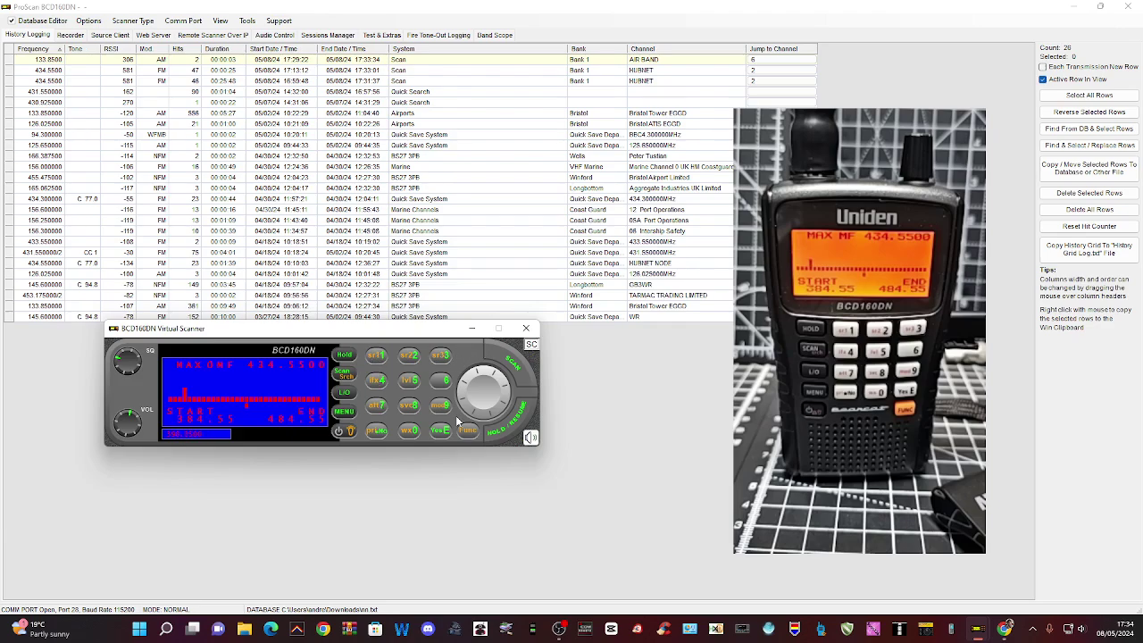
Step: Run a service search with services 5 and 1 toggled, hold it on HamRadio 70cm and return to bank scanning
left_click(469, 433)
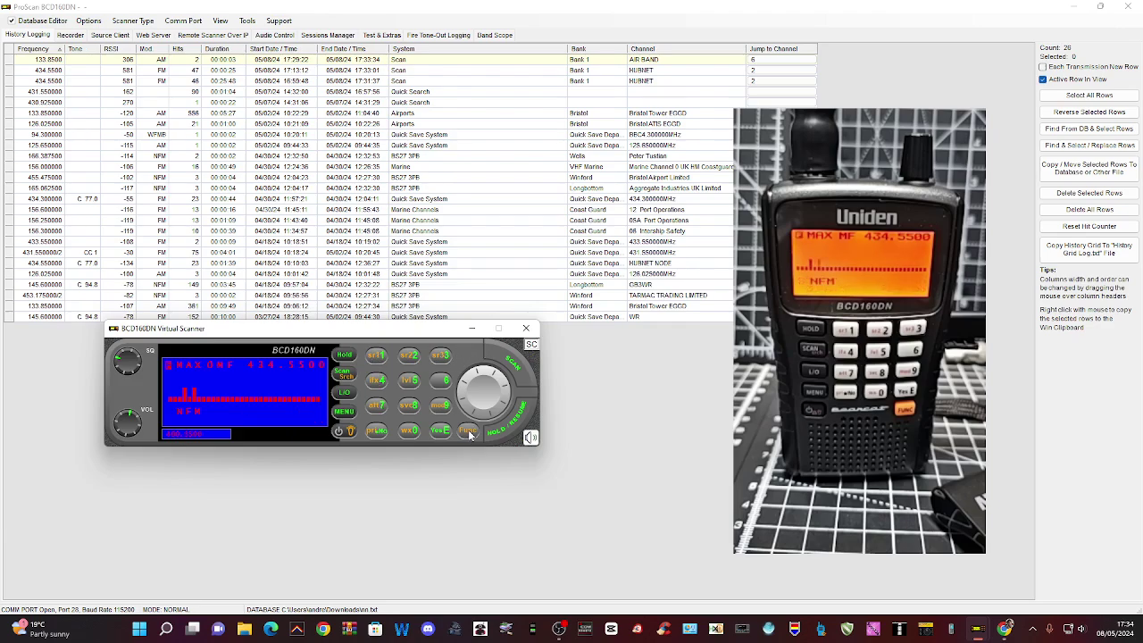
left_click(415, 358)
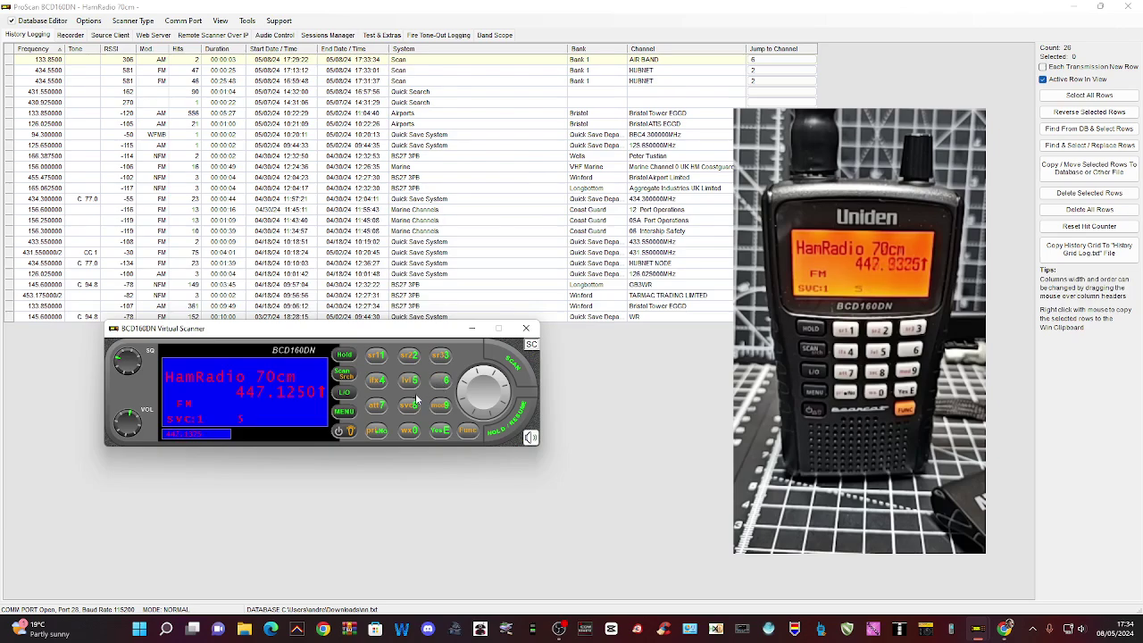
left_click(409, 383)
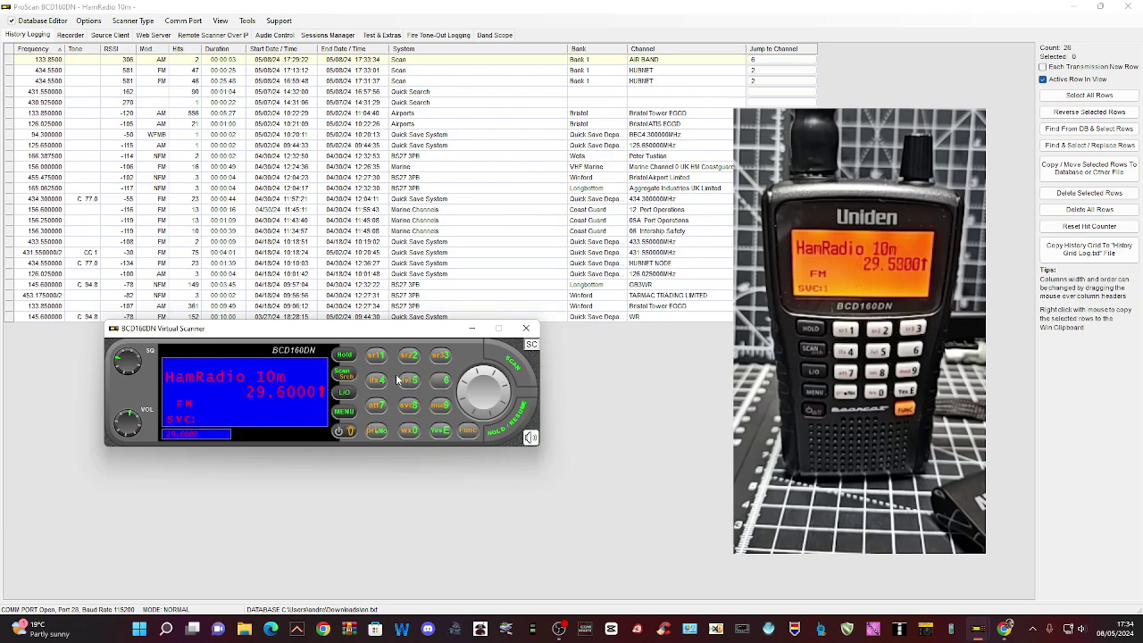
left_click(376, 356)
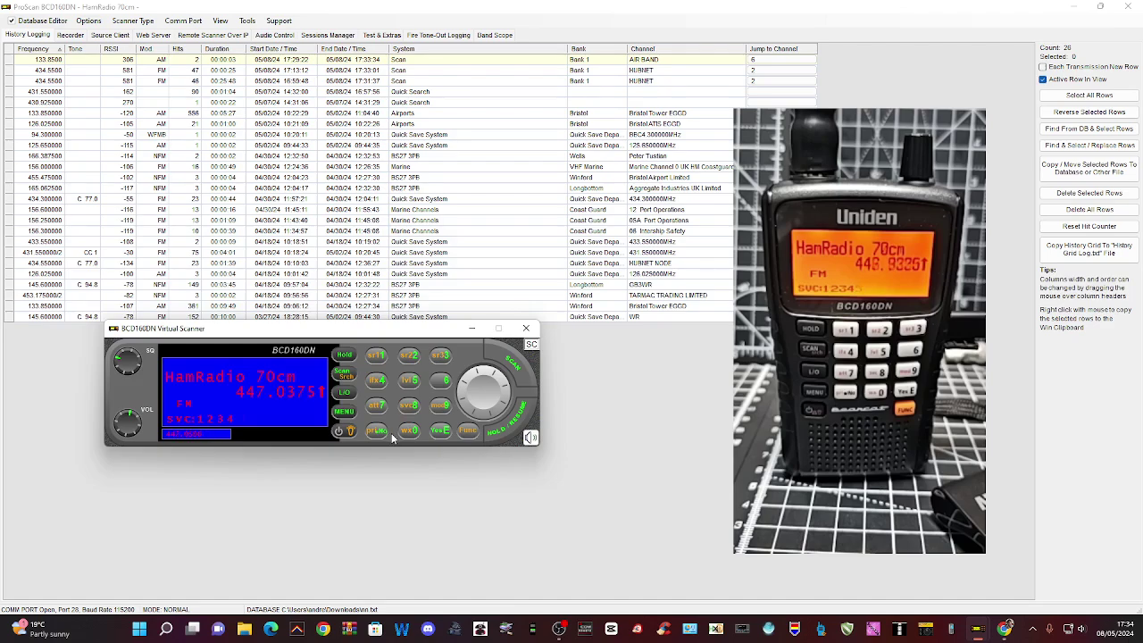
left_click(497, 432)
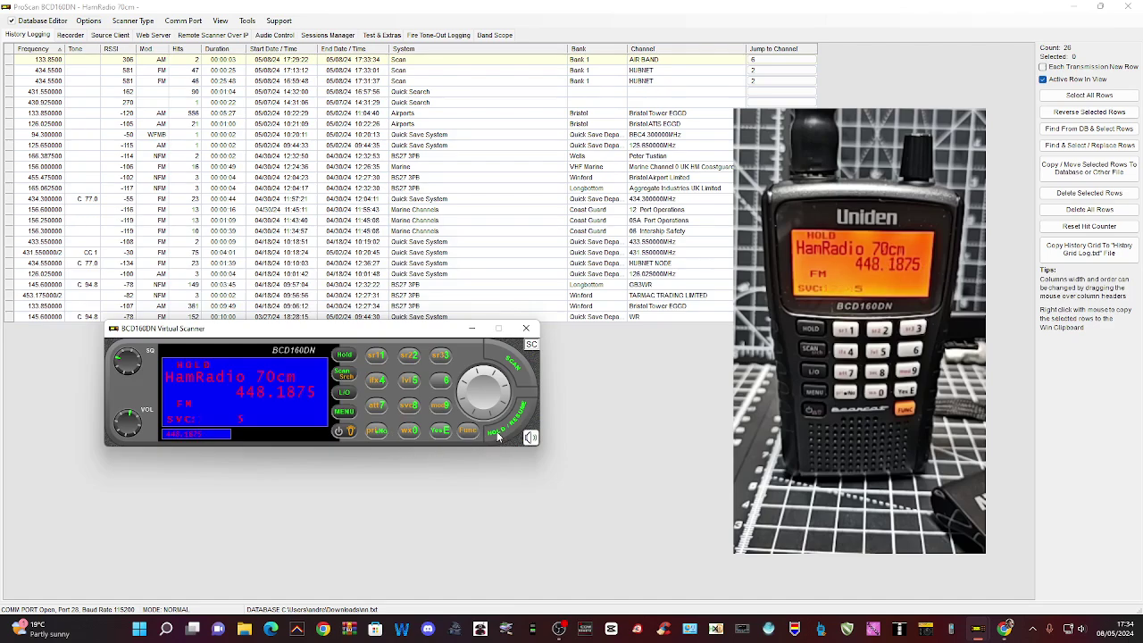
left_click(512, 357)
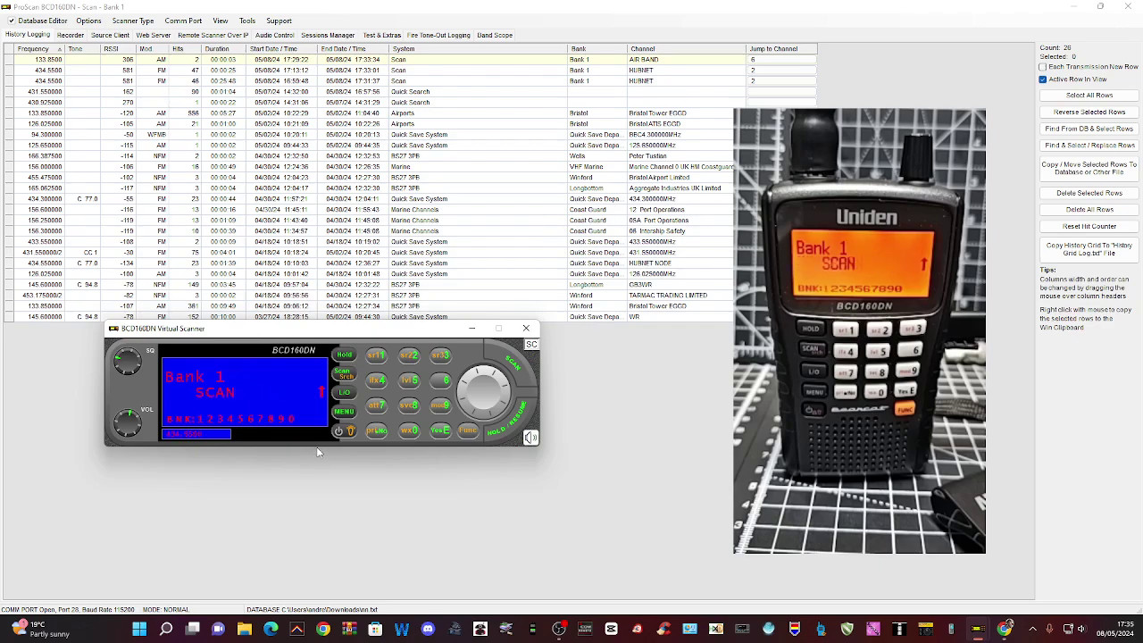
Step: Show the virtual scanner's extra control panel and tune the scanner to the frequency 145.450
left_click(533, 439)
left_click(531, 345)
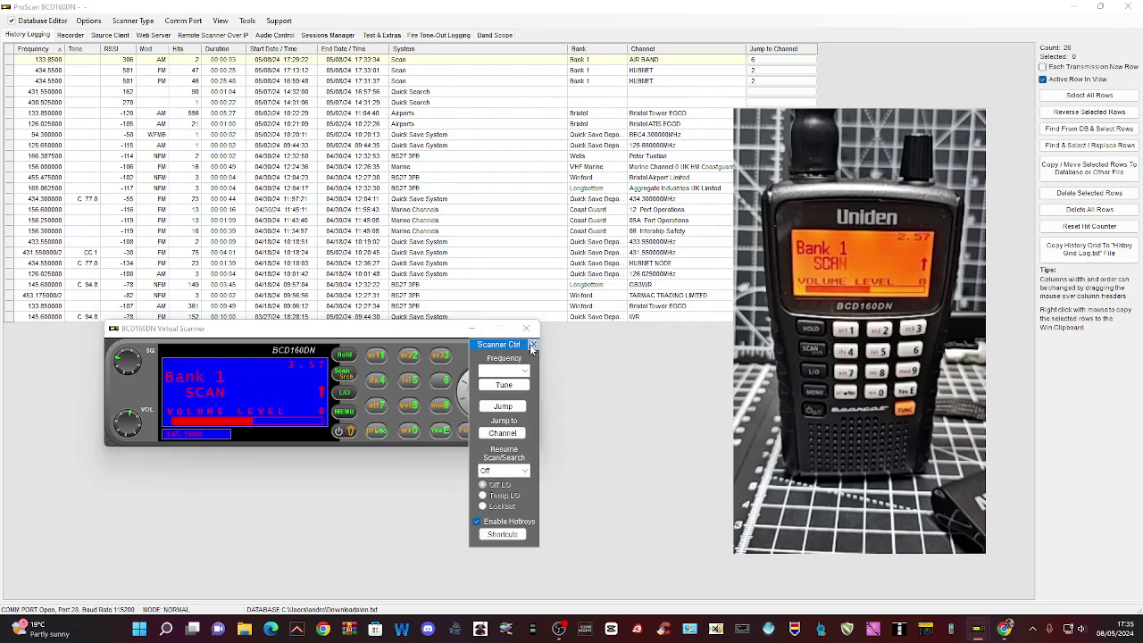
left_click(512, 369)
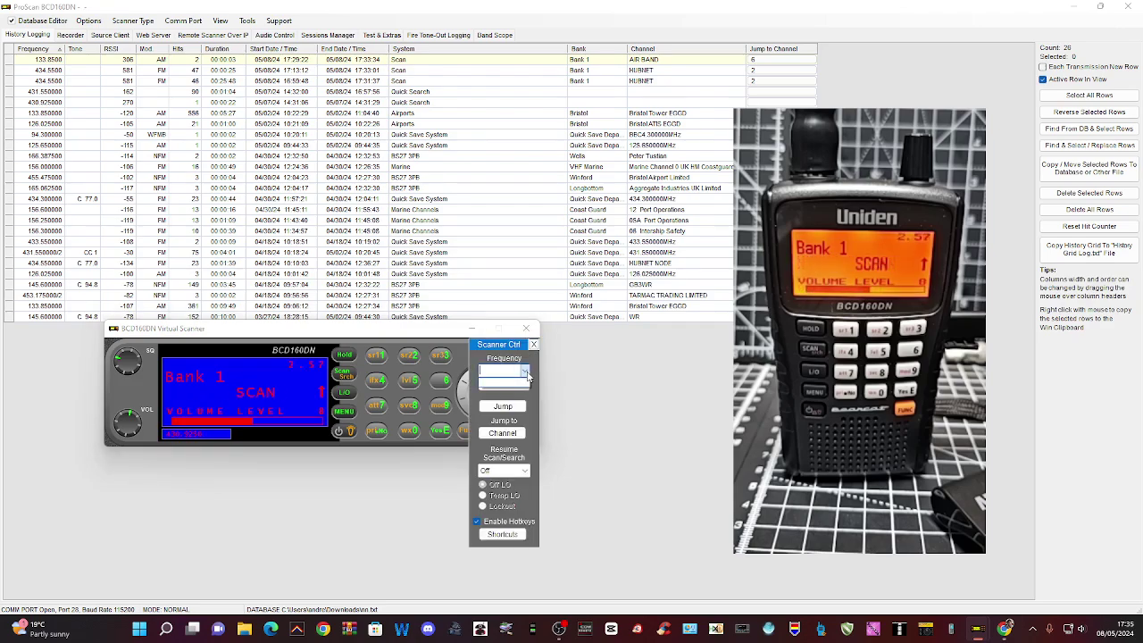
type("14")
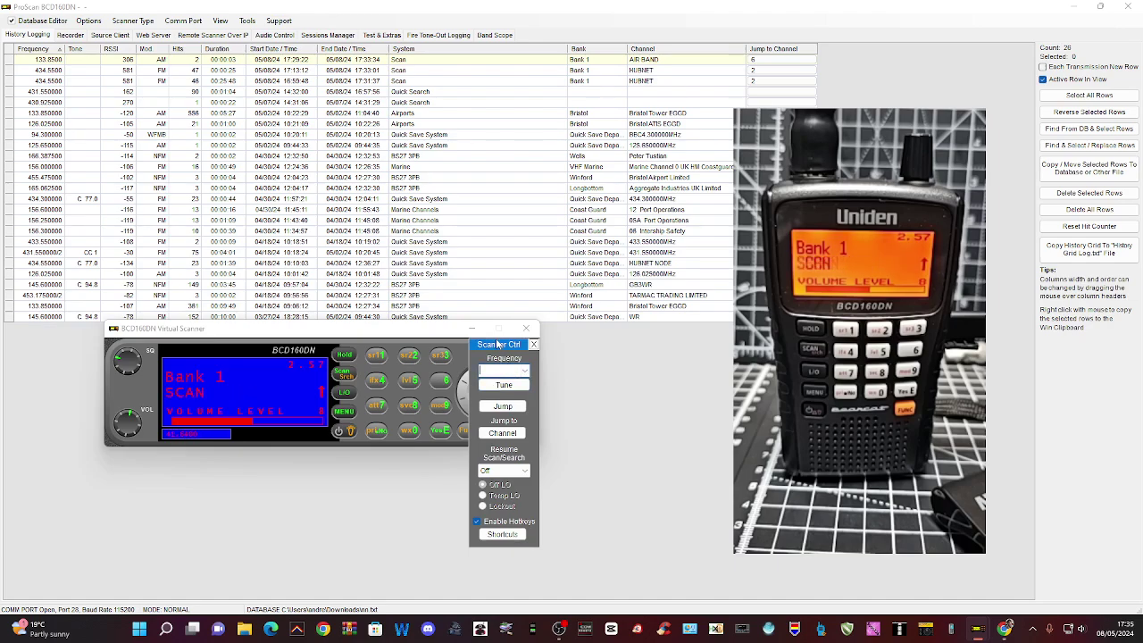
type("5.450")
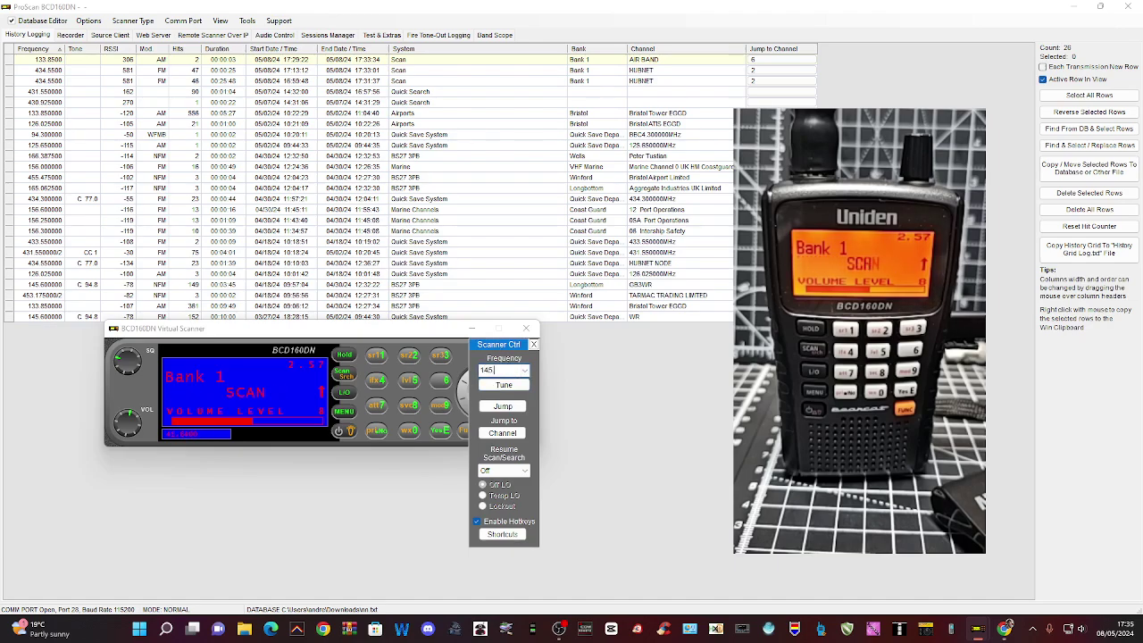
left_click(515, 386)
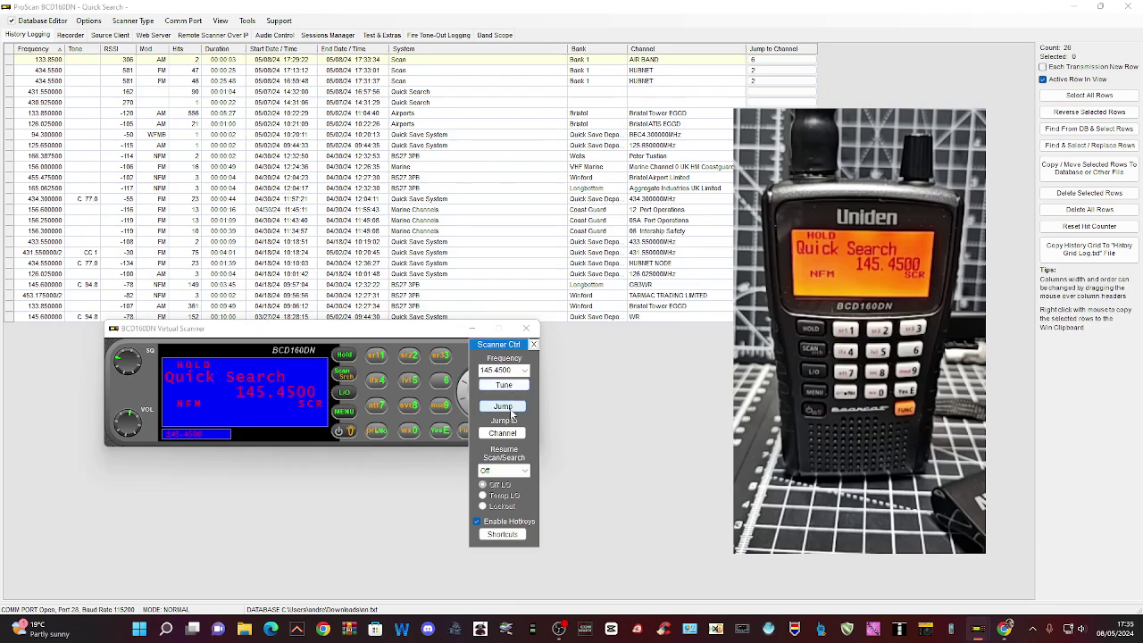
Step: Jump the scanner to Service List 6 - Air Band and bring the detached virtual scanner window back into view
left_click(511, 408)
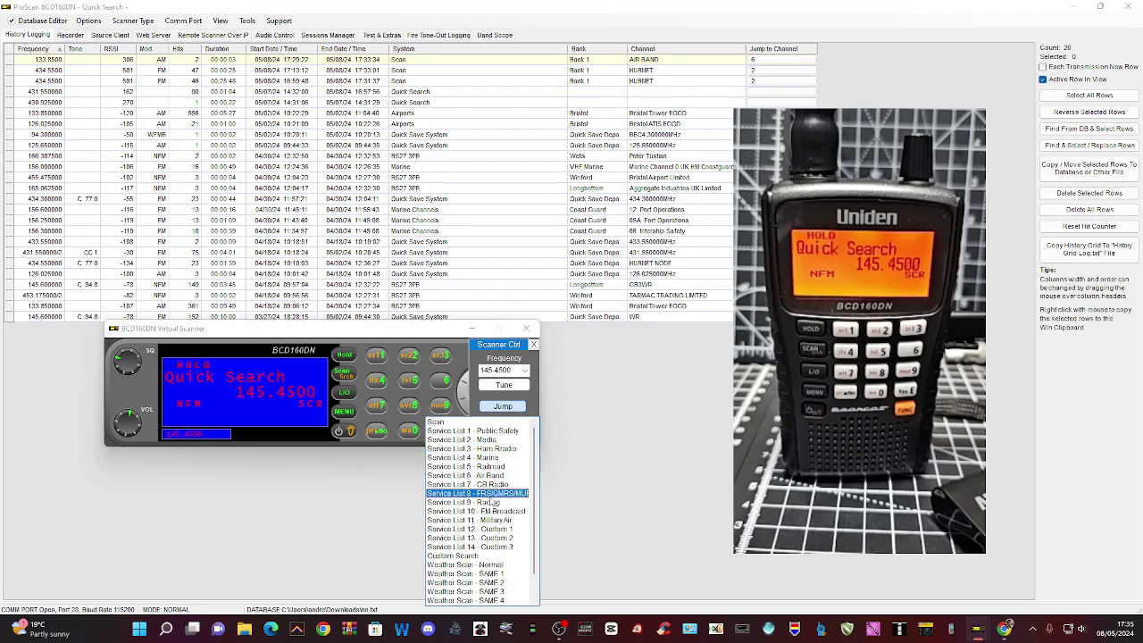
left_click(496, 476)
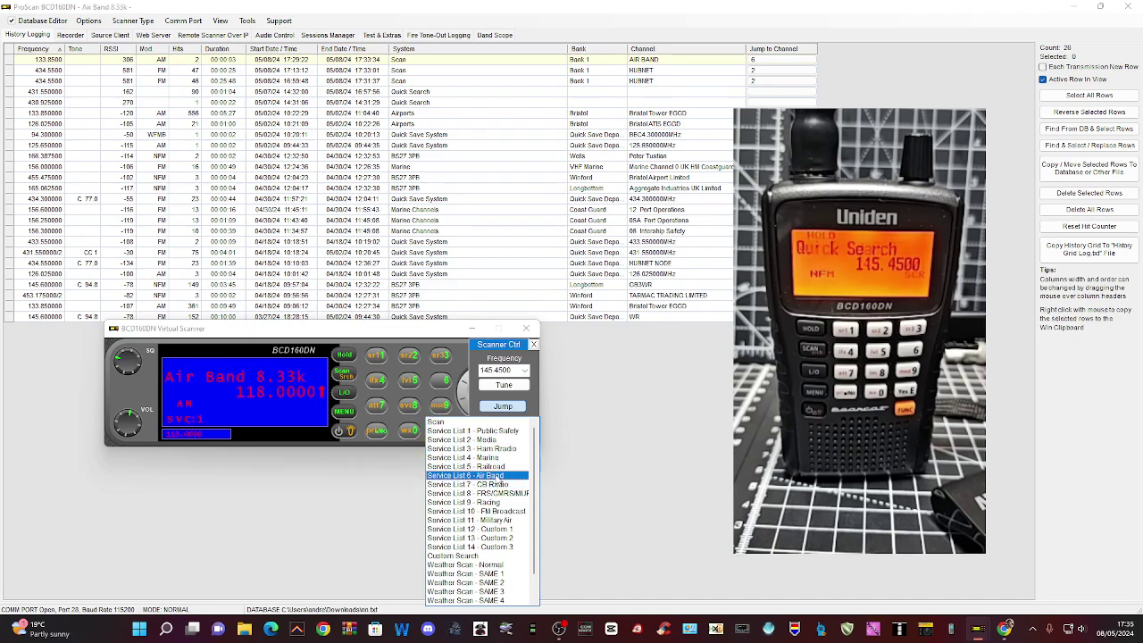
left_click(594, 409)
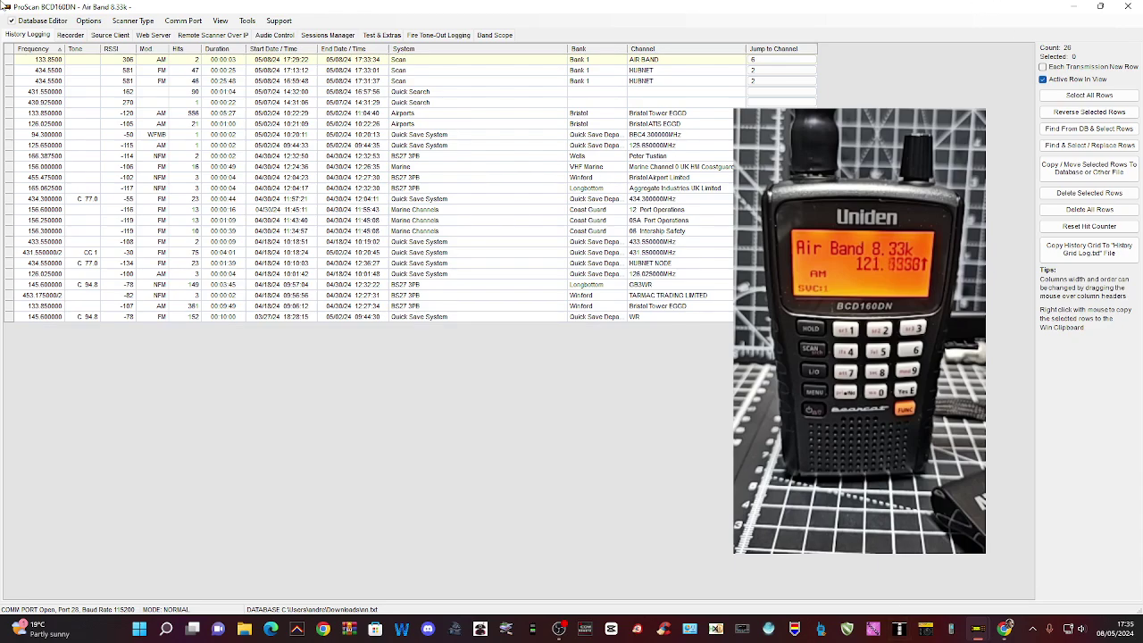
left_click(219, 19)
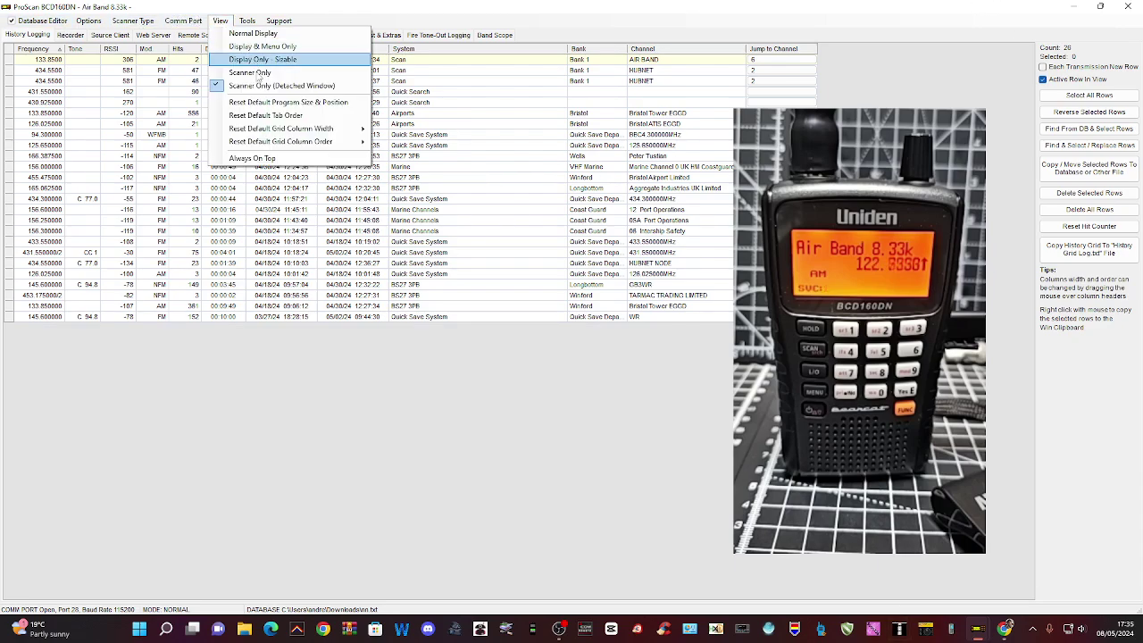
left_click(259, 81)
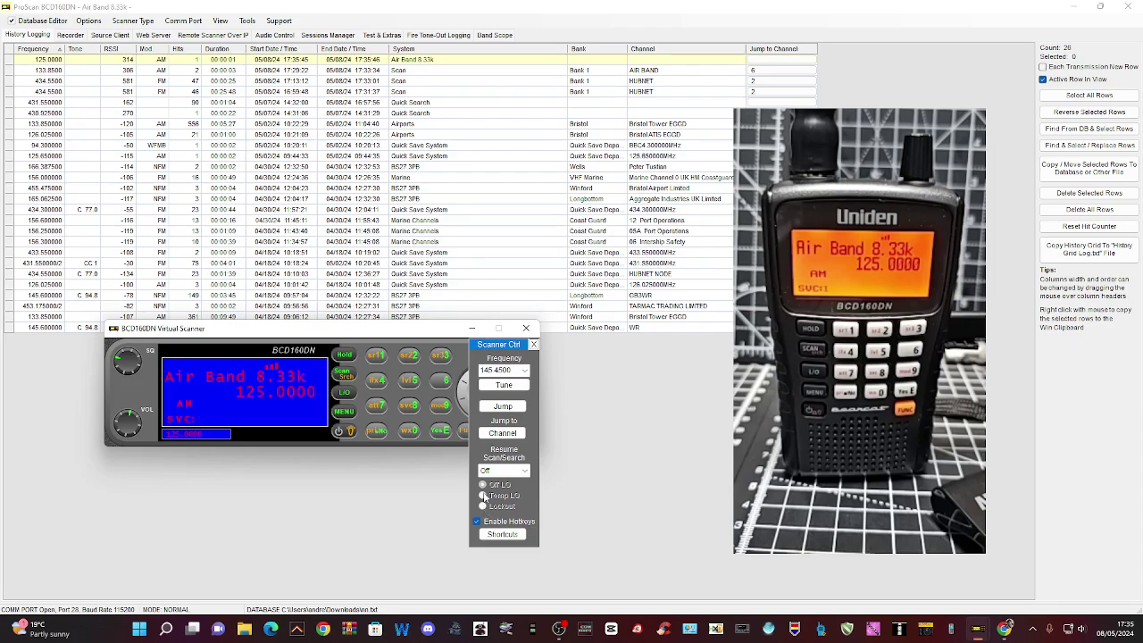
Step: Check the available Resume Scan/Search delays, leave the setting Off and hide the scanner control panel
left_click(525, 472)
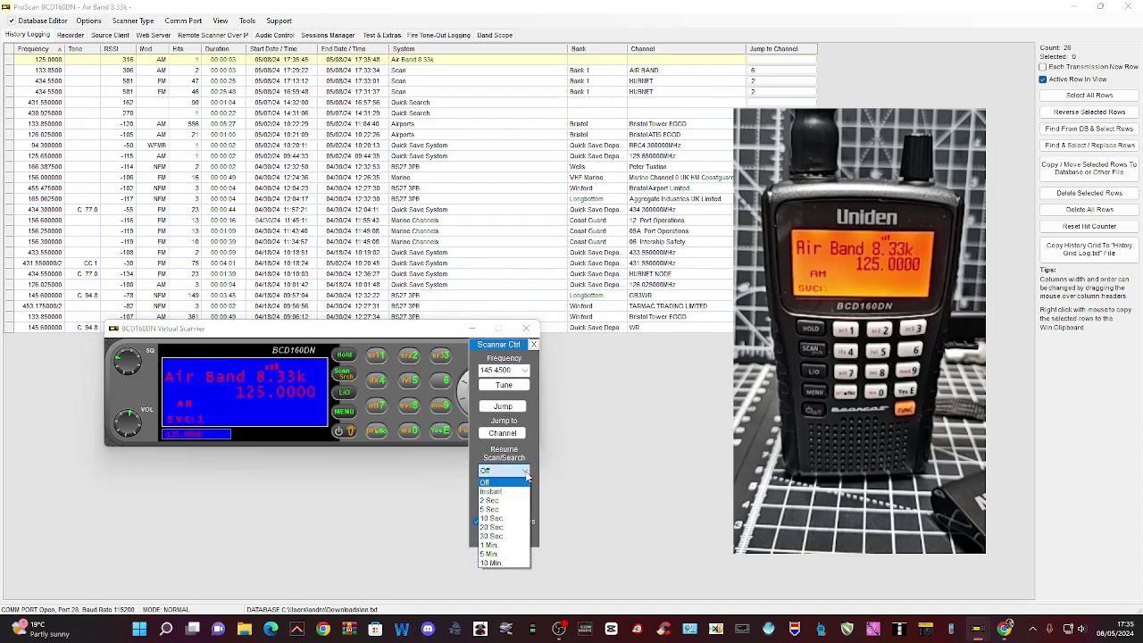
left_click(527, 478)
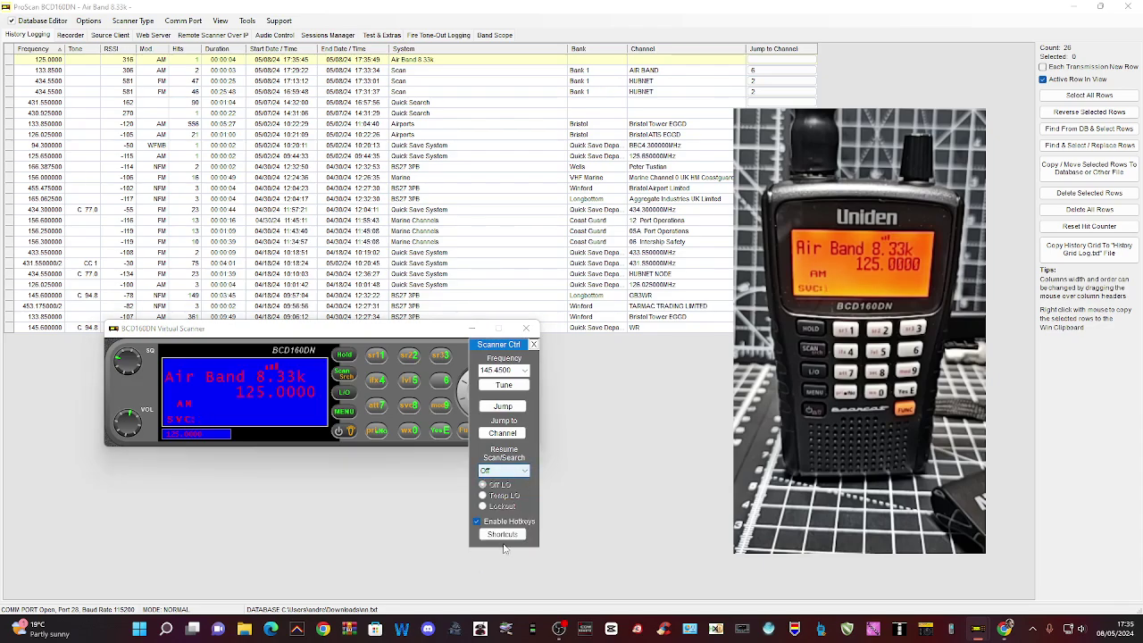
left_click(533, 344)
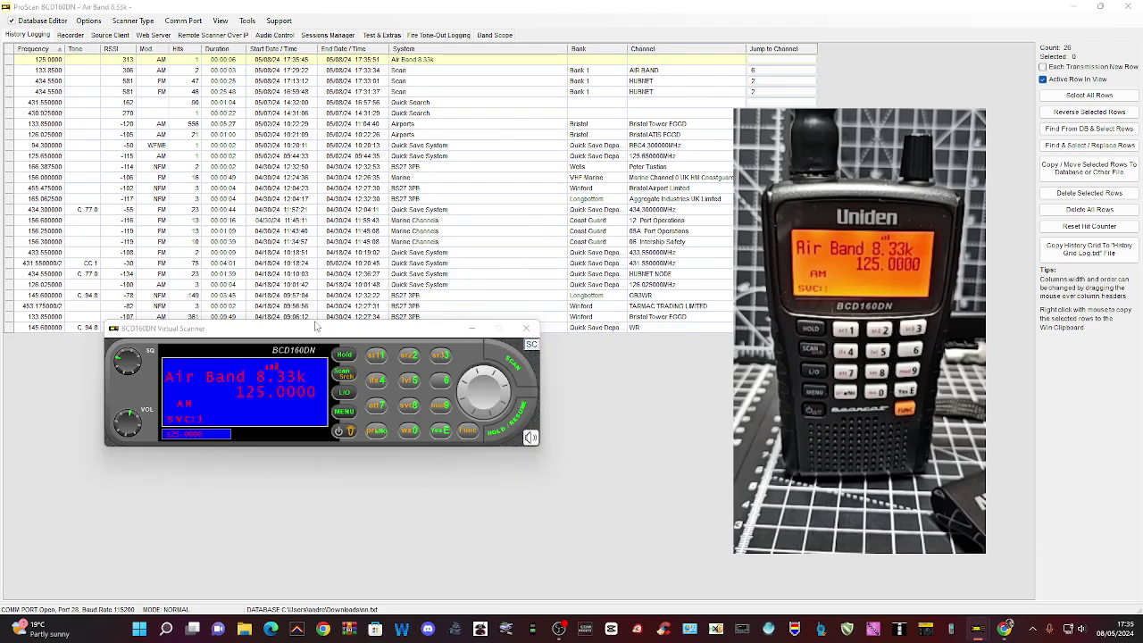
Step: Set the squelch to level 10 and hold the air band search
left_click(126, 368)
left_click(126, 367)
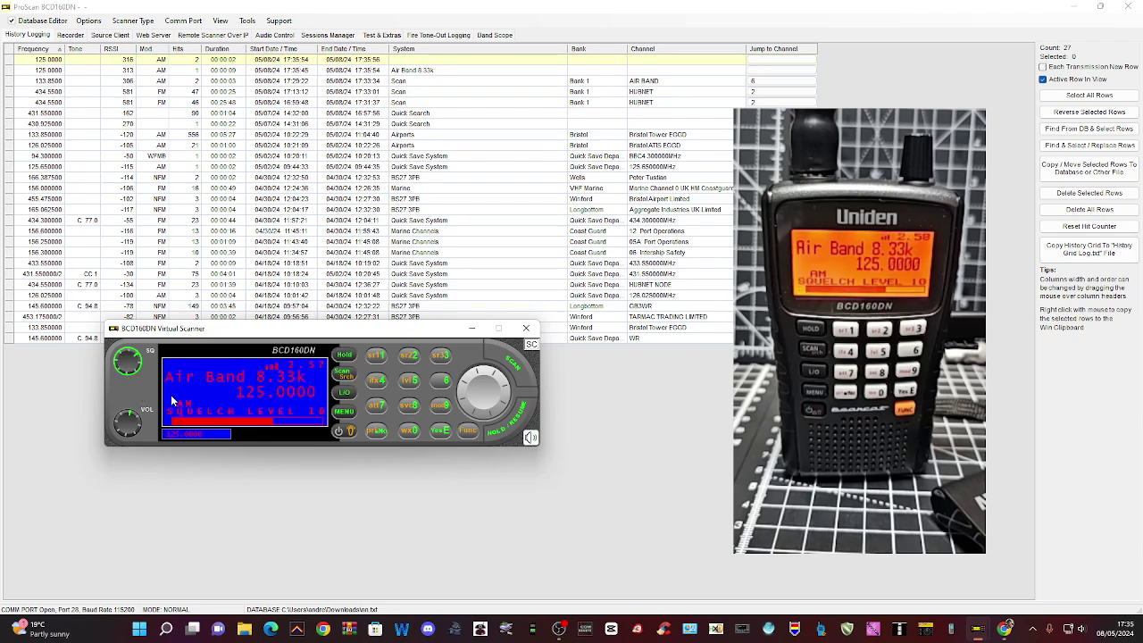
left_click(346, 358)
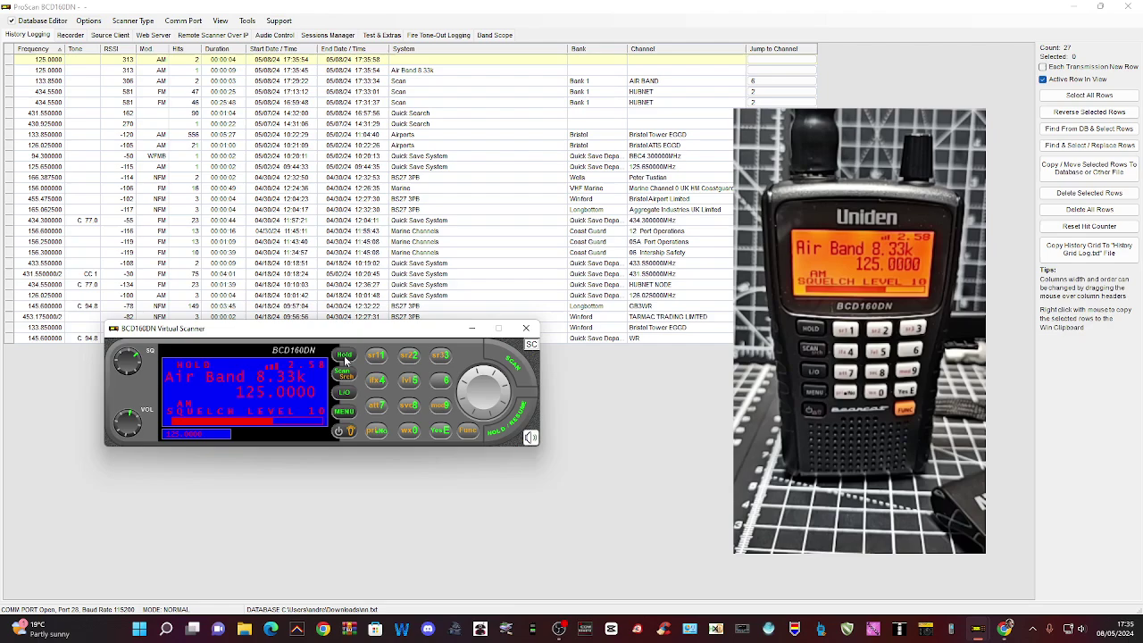
Step: Enter the frequency 133.850 directly on the virtual keypad and hold the scanner on it
left_click(376, 355)
left_click(441, 355)
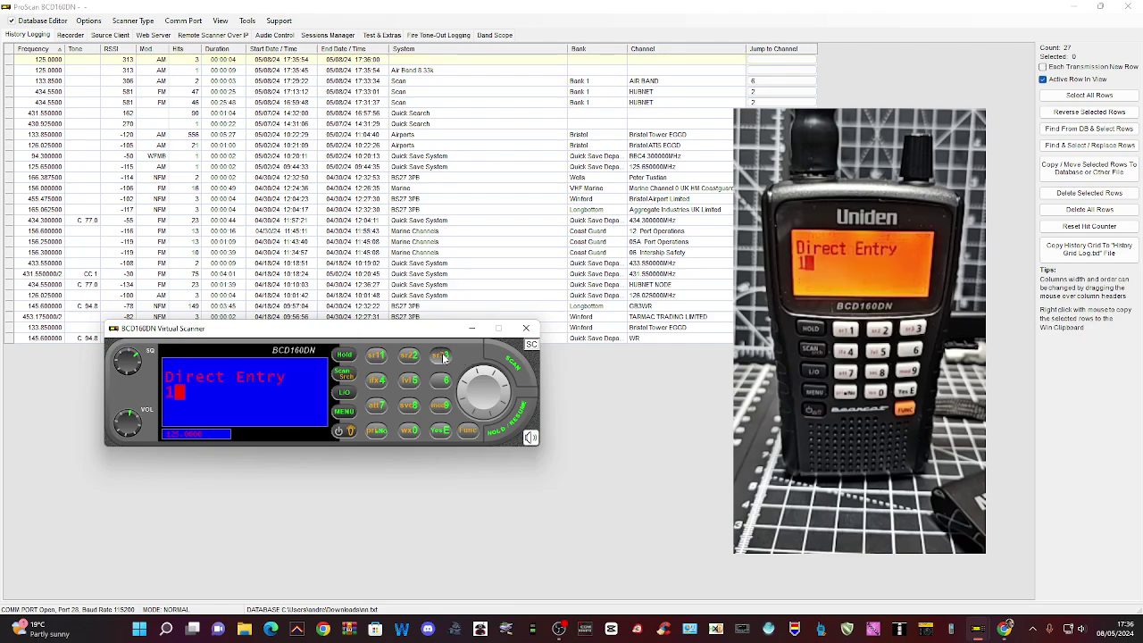
left_click(441, 355)
left_click(377, 431)
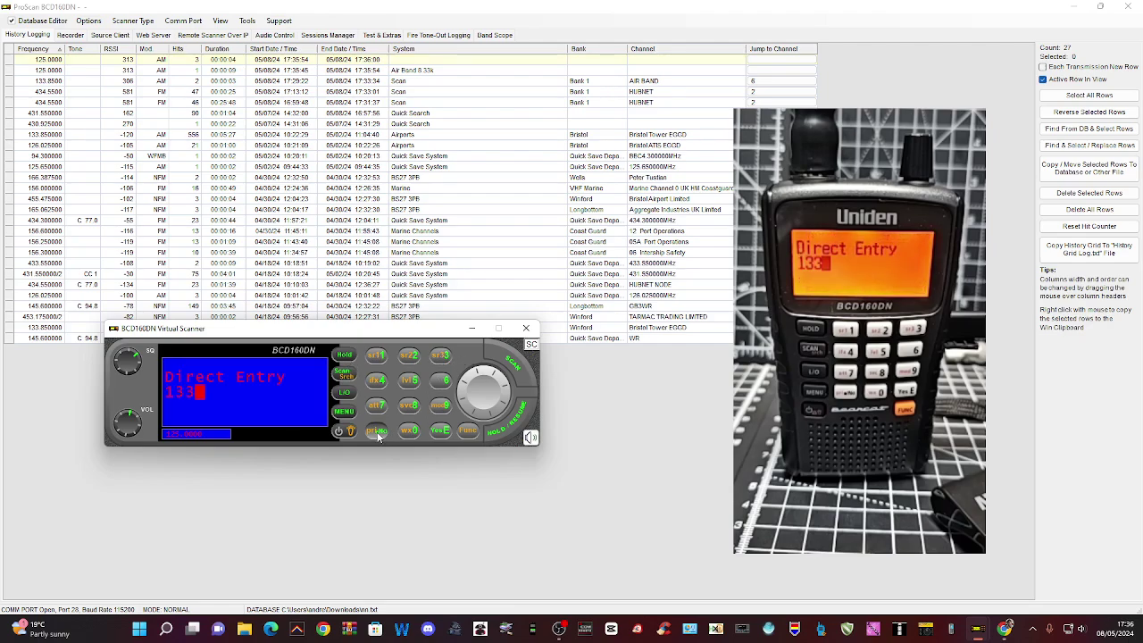
left_click(408, 405)
left_click(408, 381)
left_click(410, 432)
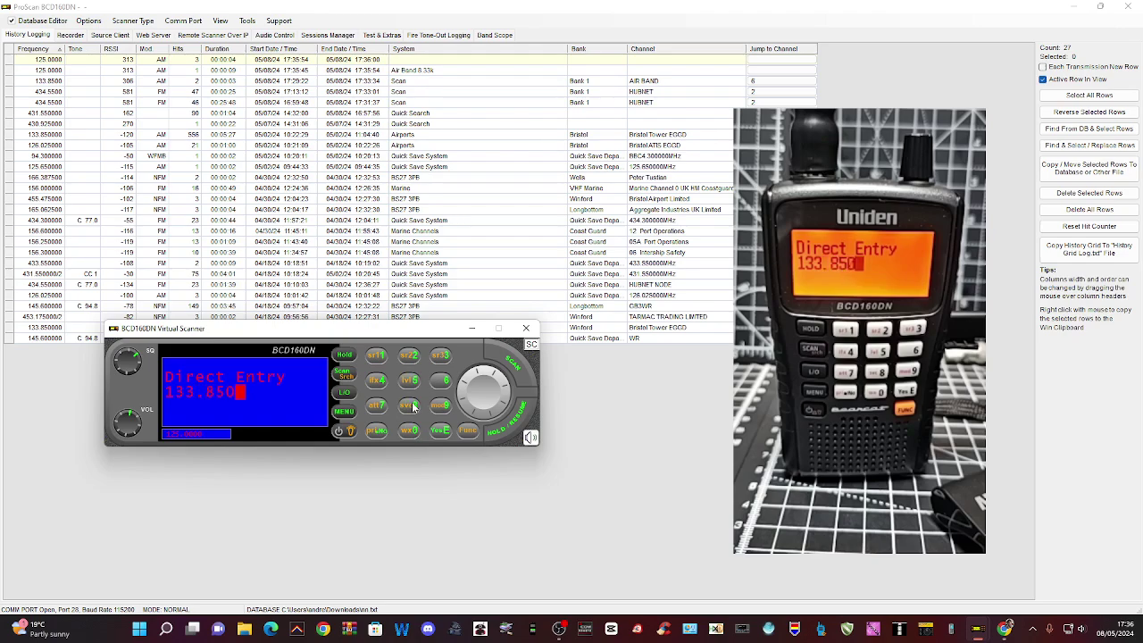
left_click(350, 357)
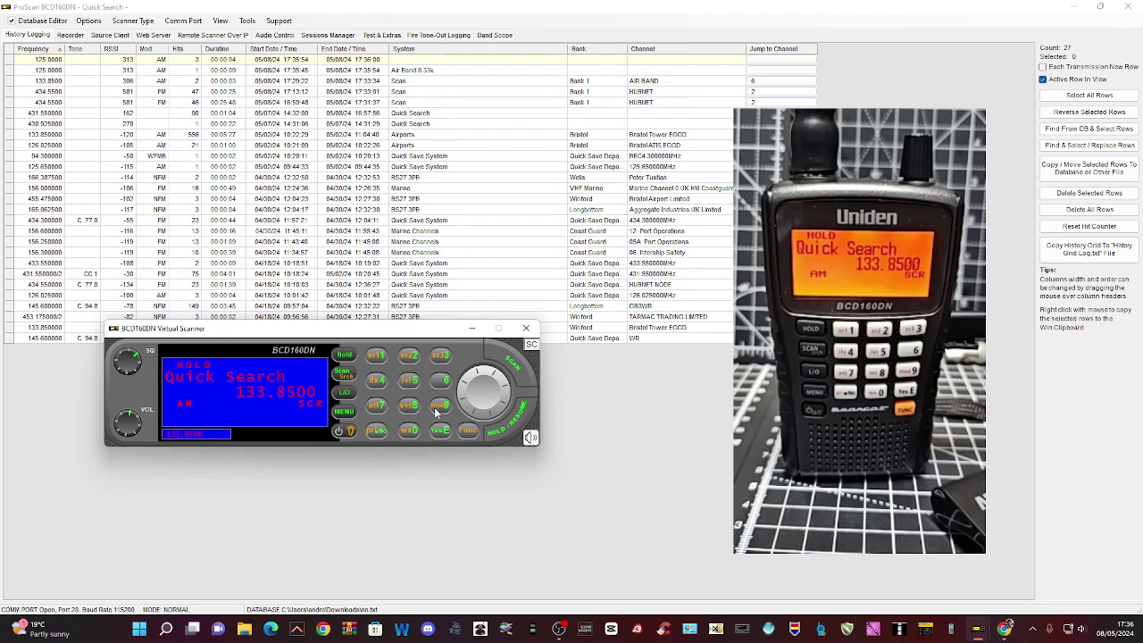
Step: Cycle the modulation of the held 133.8500 frequency through NFM, FM and WFM and back to AM
left_click(468, 435)
left_click(438, 408)
left_click(472, 434)
left_click(467, 433)
left_click(439, 407)
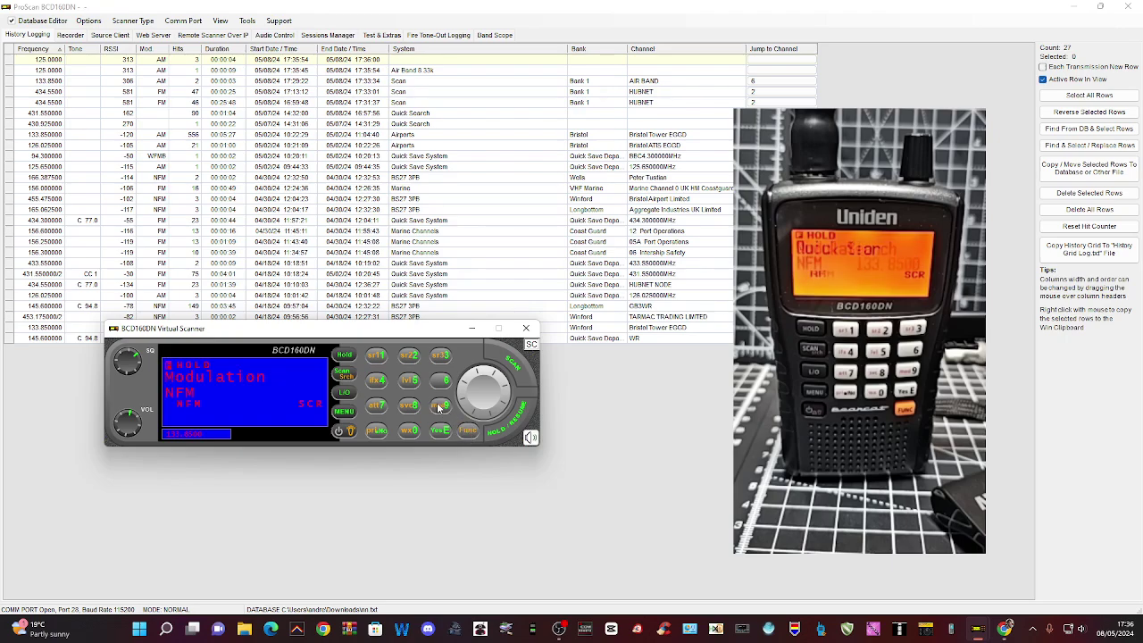
left_click(469, 433)
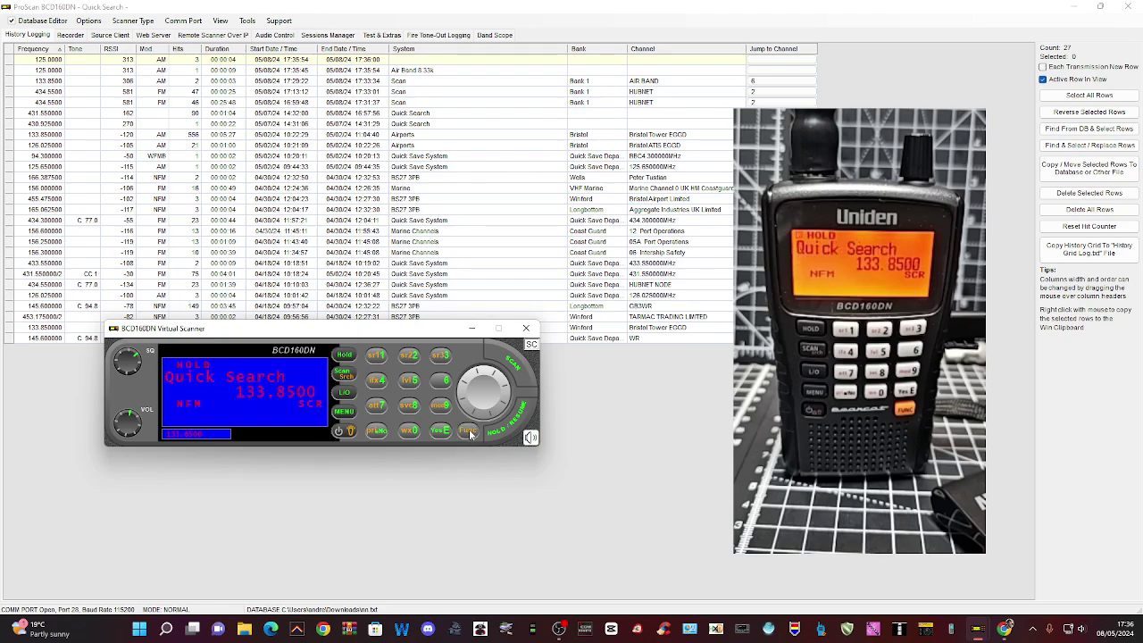
left_click(471, 435)
left_click(441, 406)
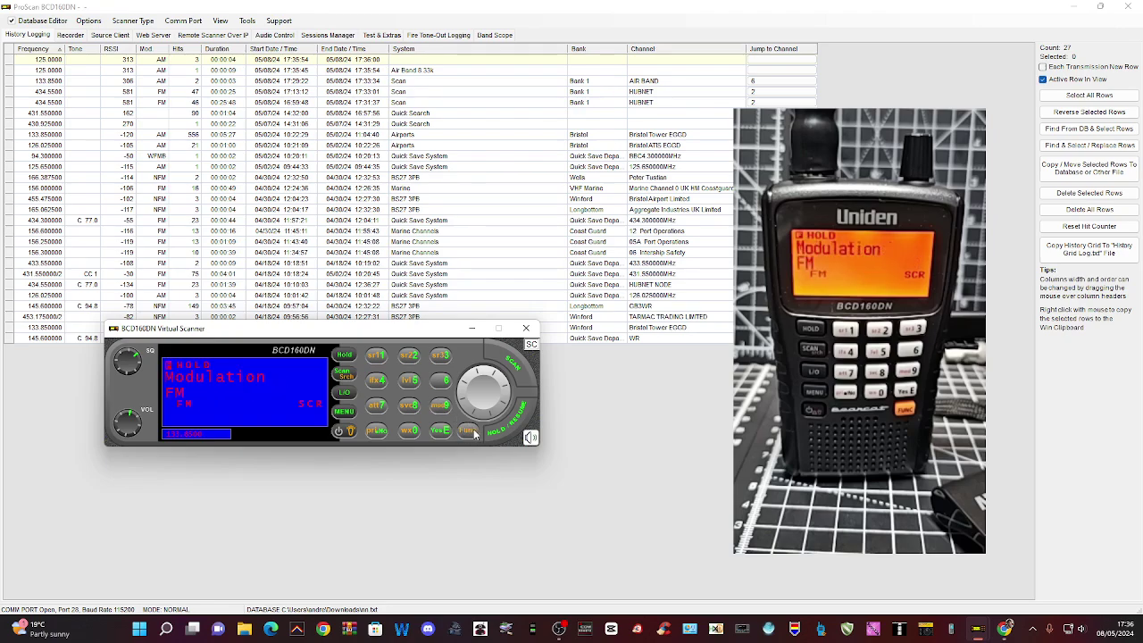
left_click(475, 434)
left_click(473, 433)
left_click(441, 408)
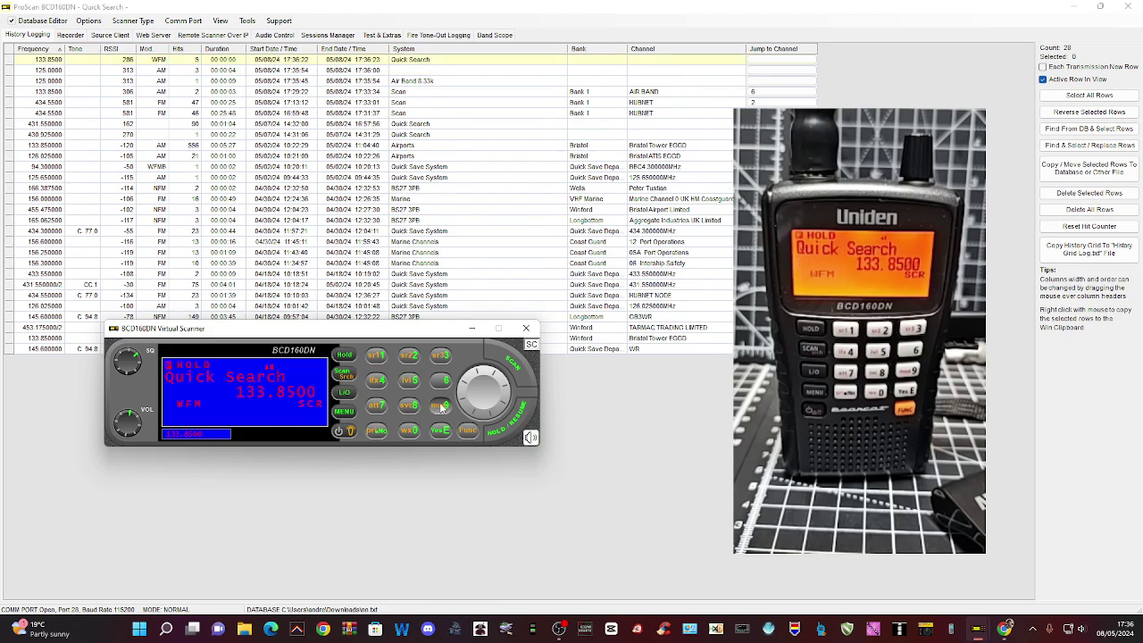
left_click(442, 407)
left_click(473, 434)
left_click(441, 407)
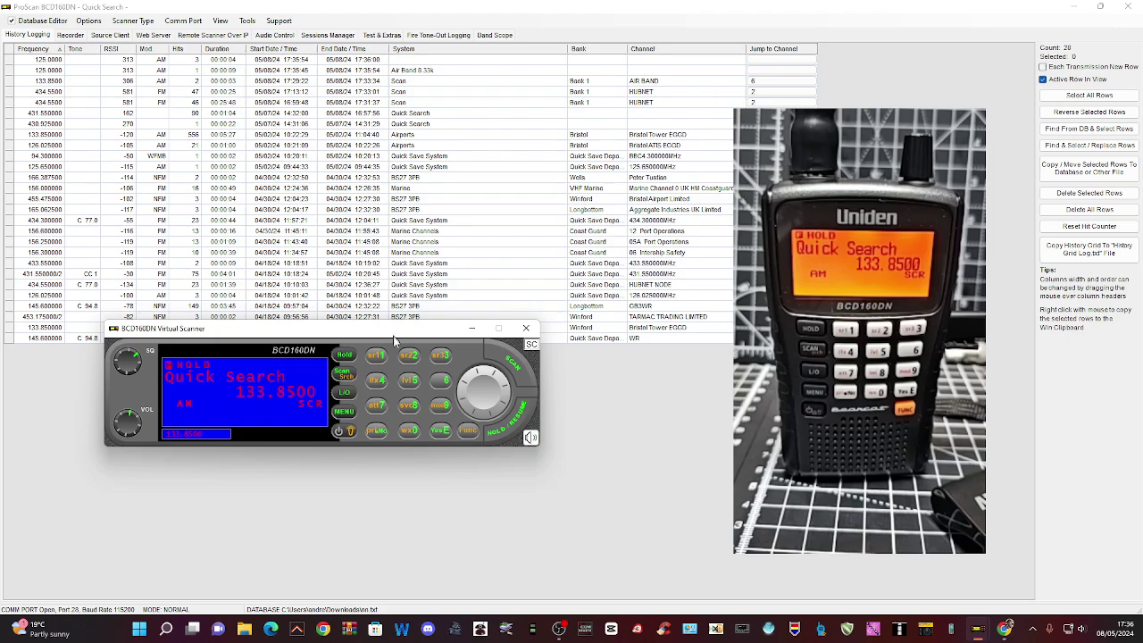
Step: Reposition the virtual scanner window and examine the scanner's main menu entries from Program Channel to Settings
left_click_drag(394, 340, 374, 358)
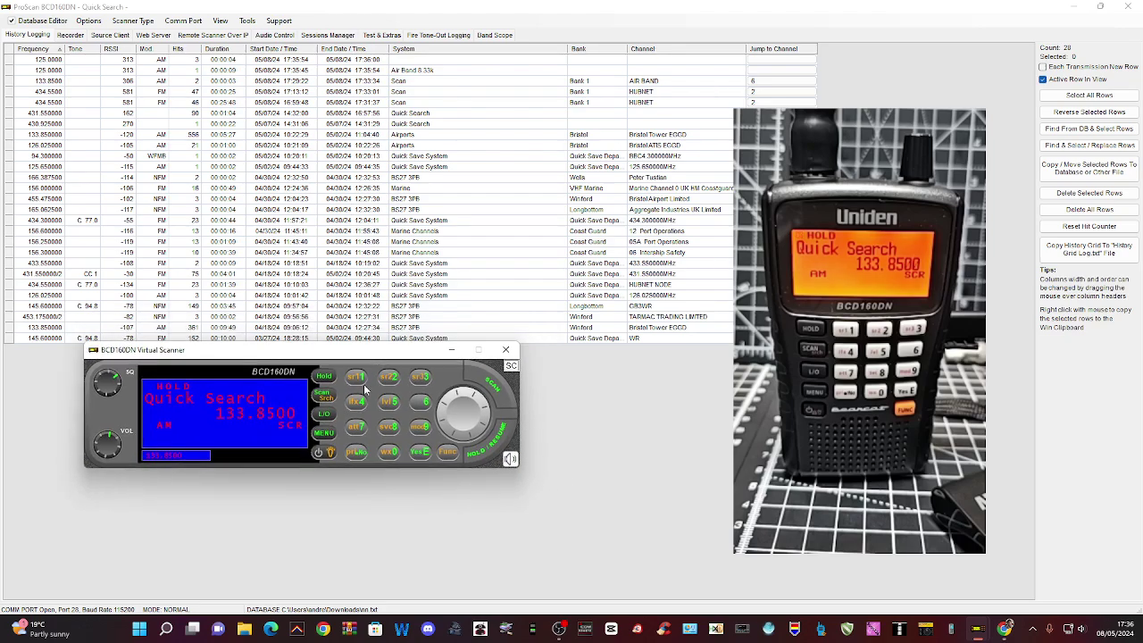
left_click(333, 436)
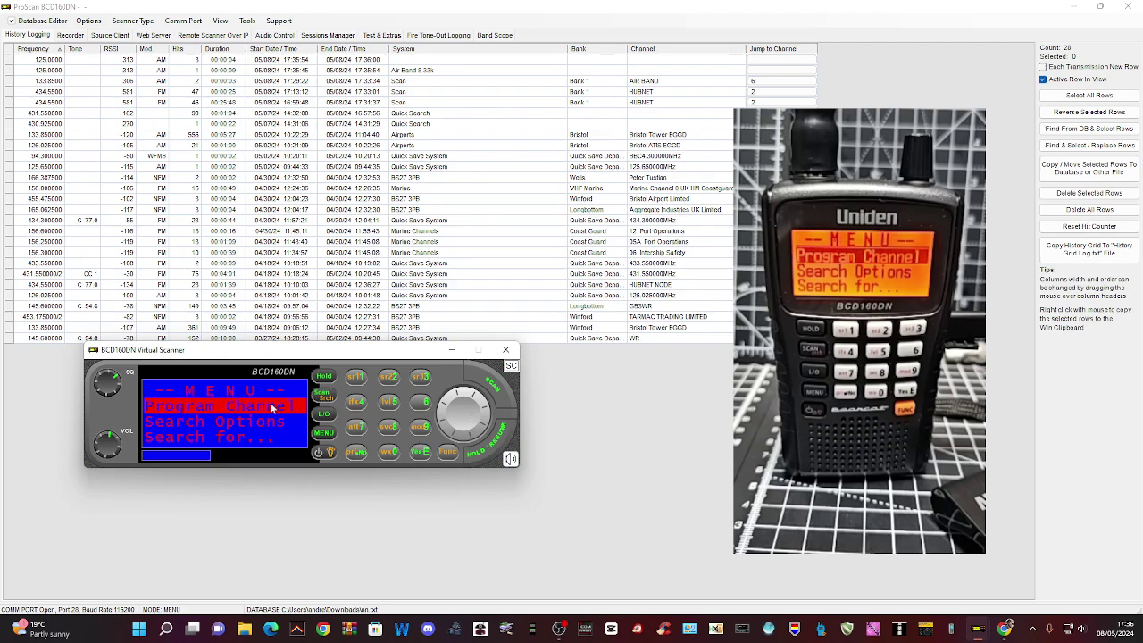
scroll(462, 405, "up", 1)
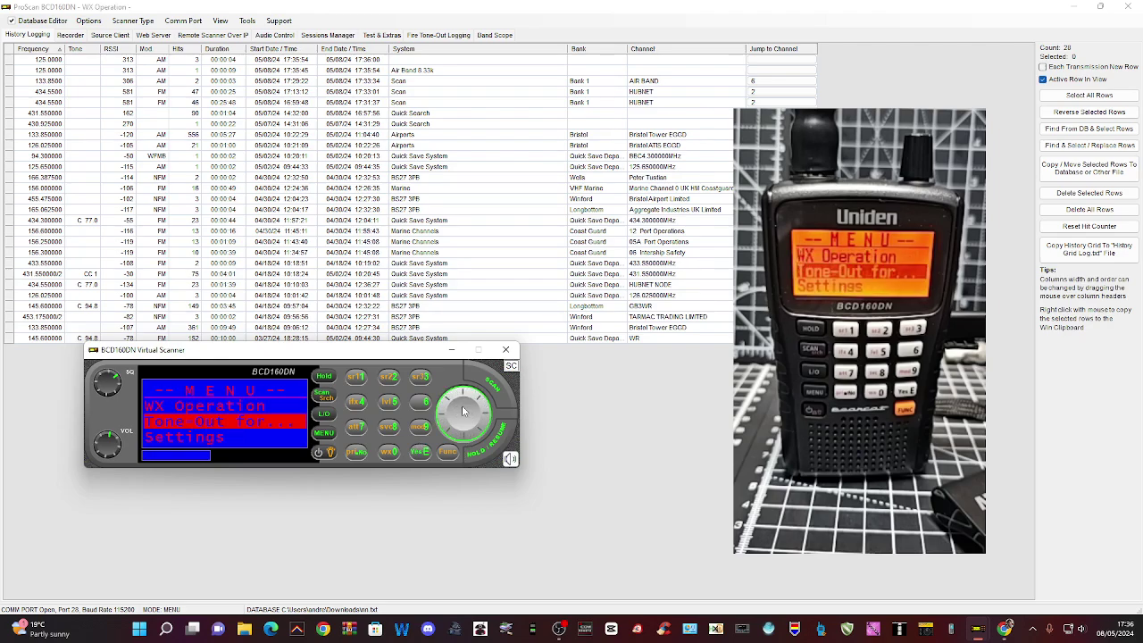
scroll(462, 405, "down", 1)
scroll(462, 406, "down", 2)
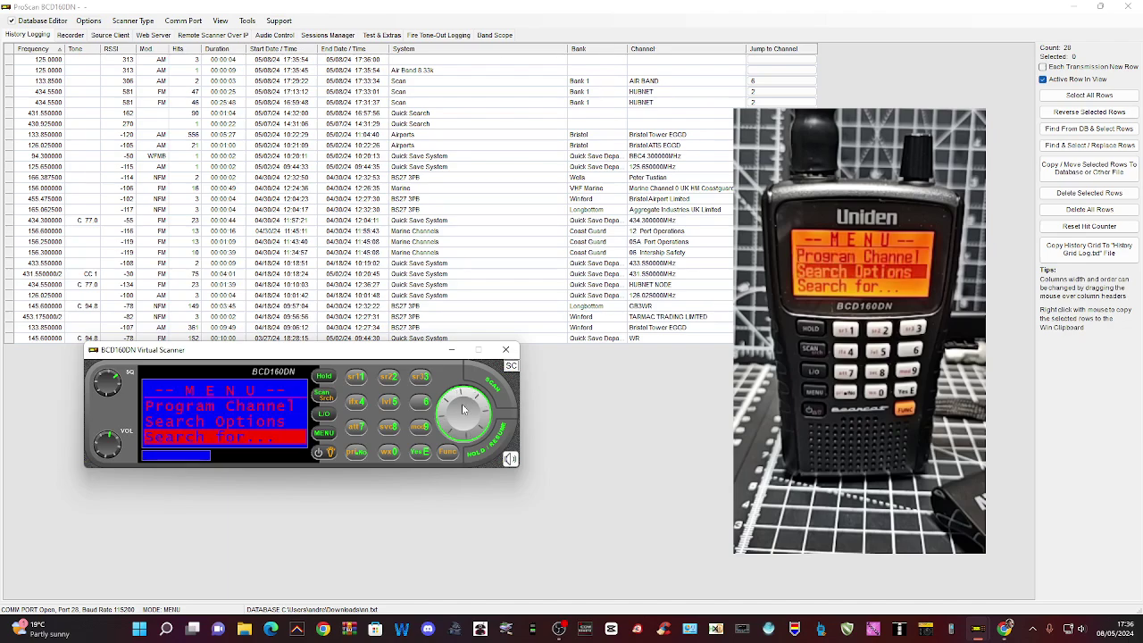
scroll(461, 406, "up", 2)
scroll(460, 402, "up", 2)
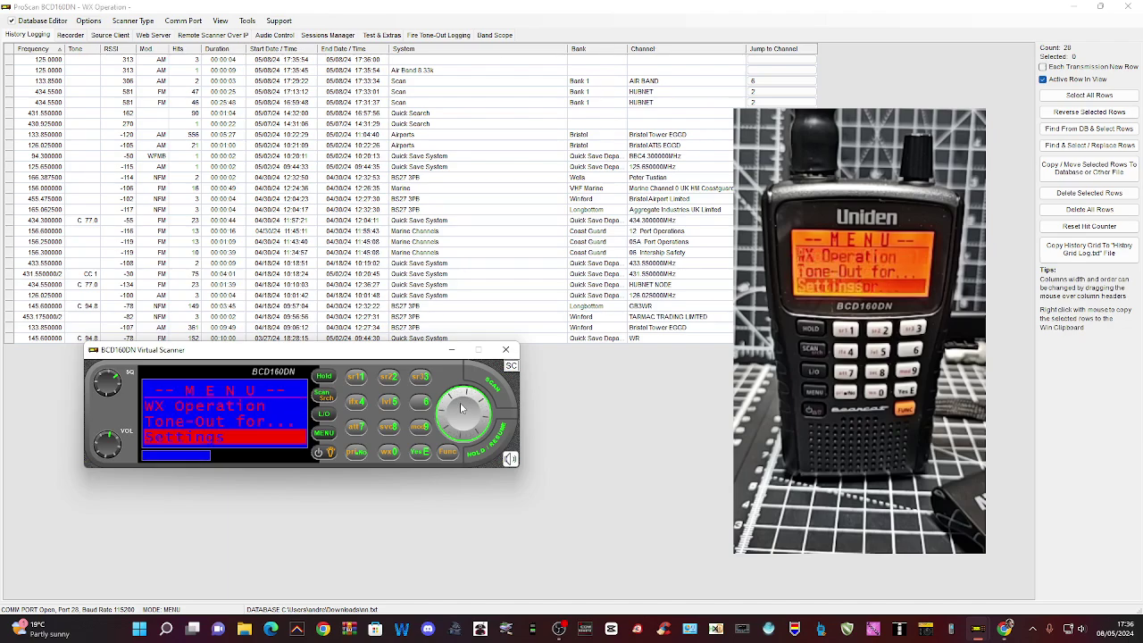
scroll(458, 401, "down", 3)
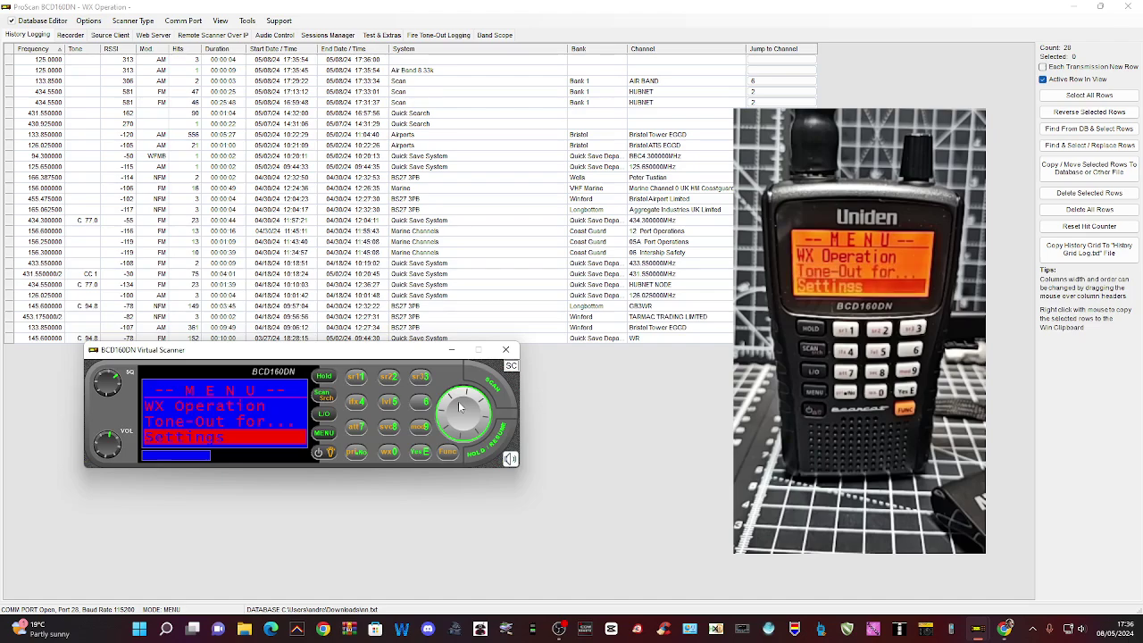
scroll(453, 403, "down", 4)
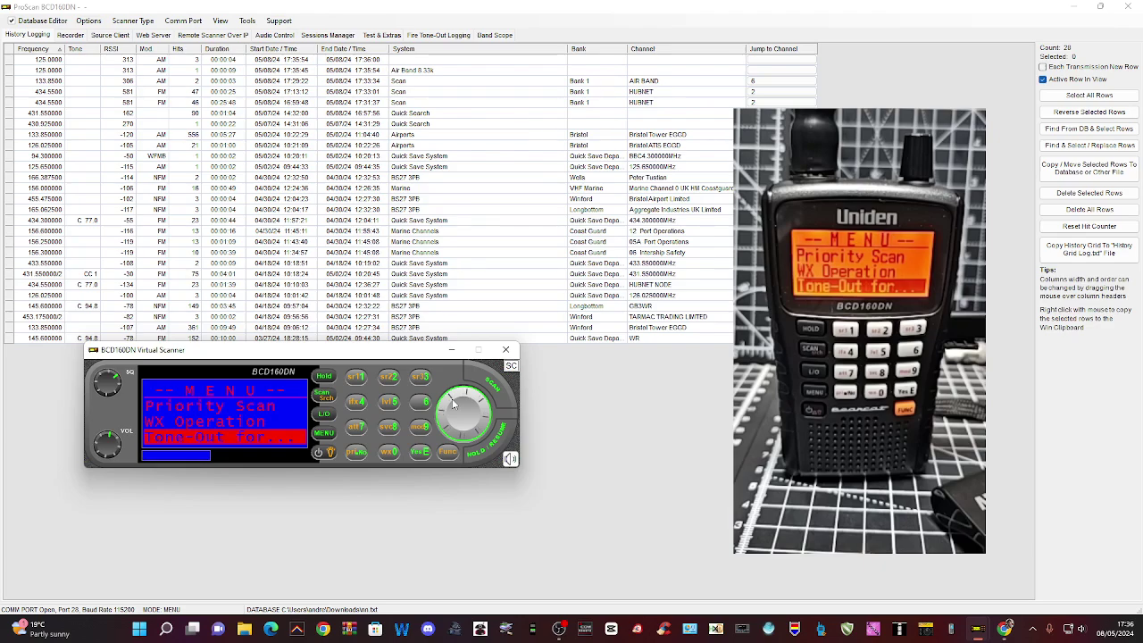
scroll(454, 404, "down", 2)
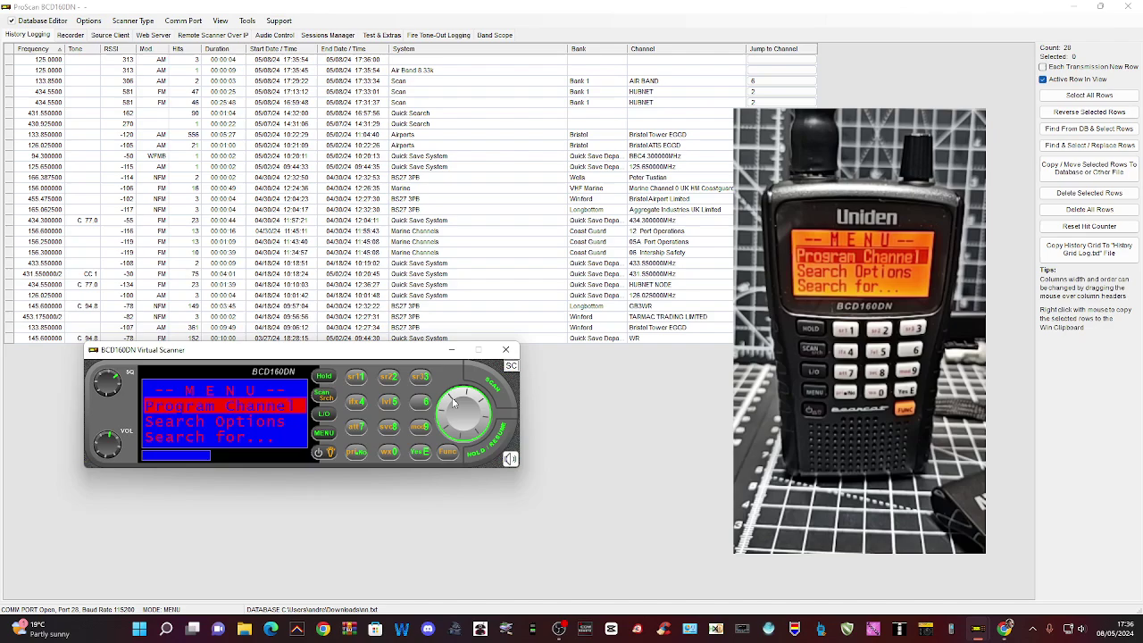
Step: Confirm Infinite as the backlight mode in the scanner's Settings and resume the bank scan
scroll(454, 403, "up", 1)
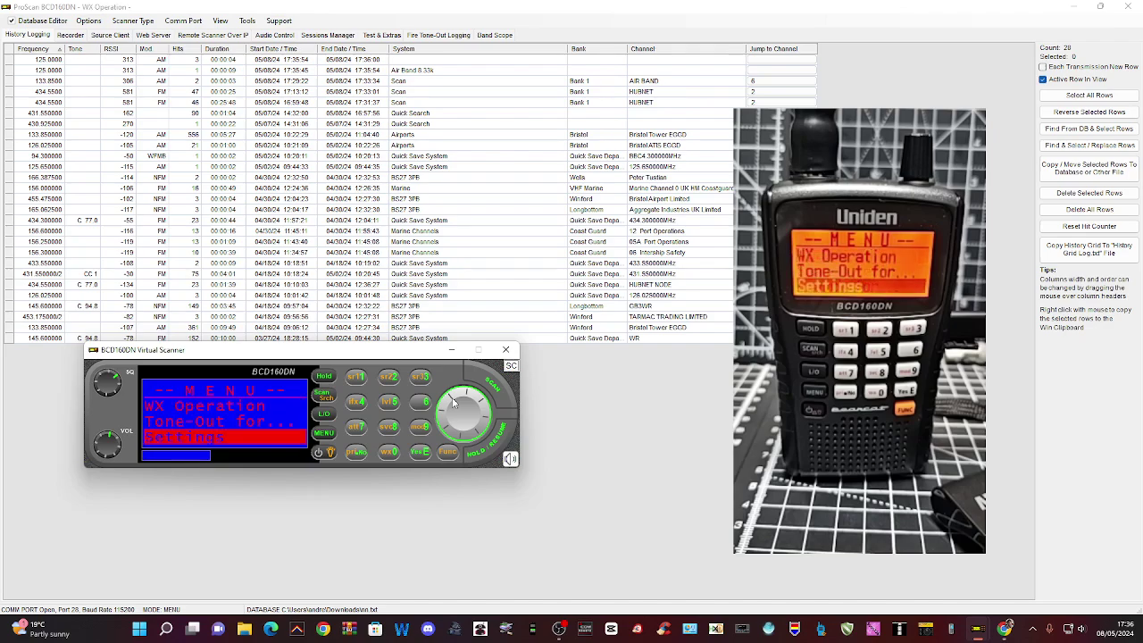
left_click(421, 453)
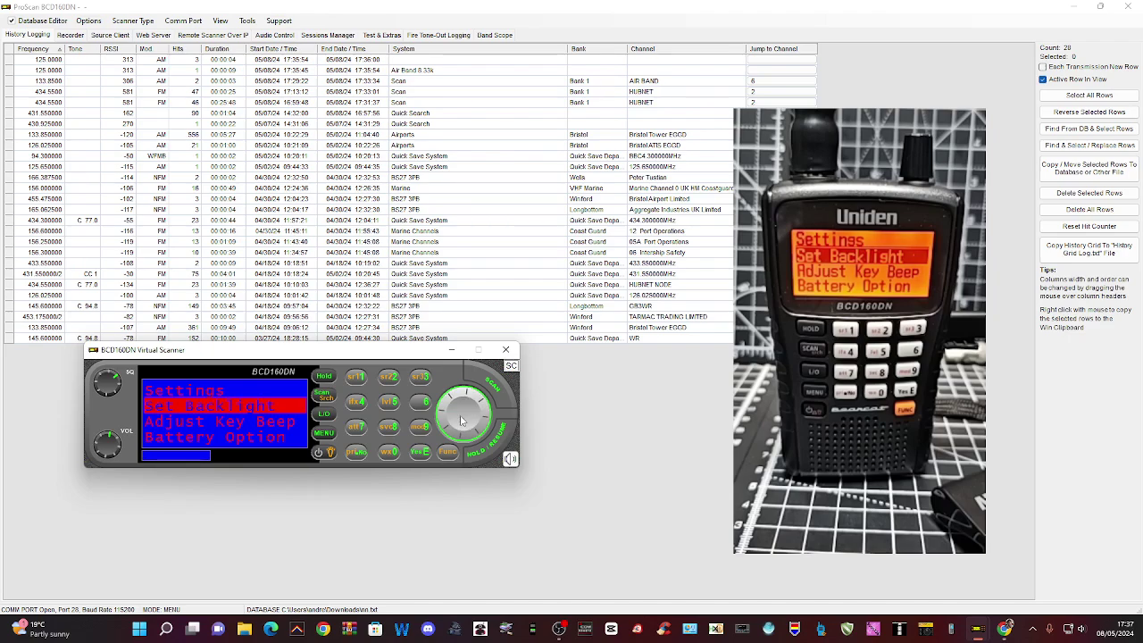
left_click(421, 454)
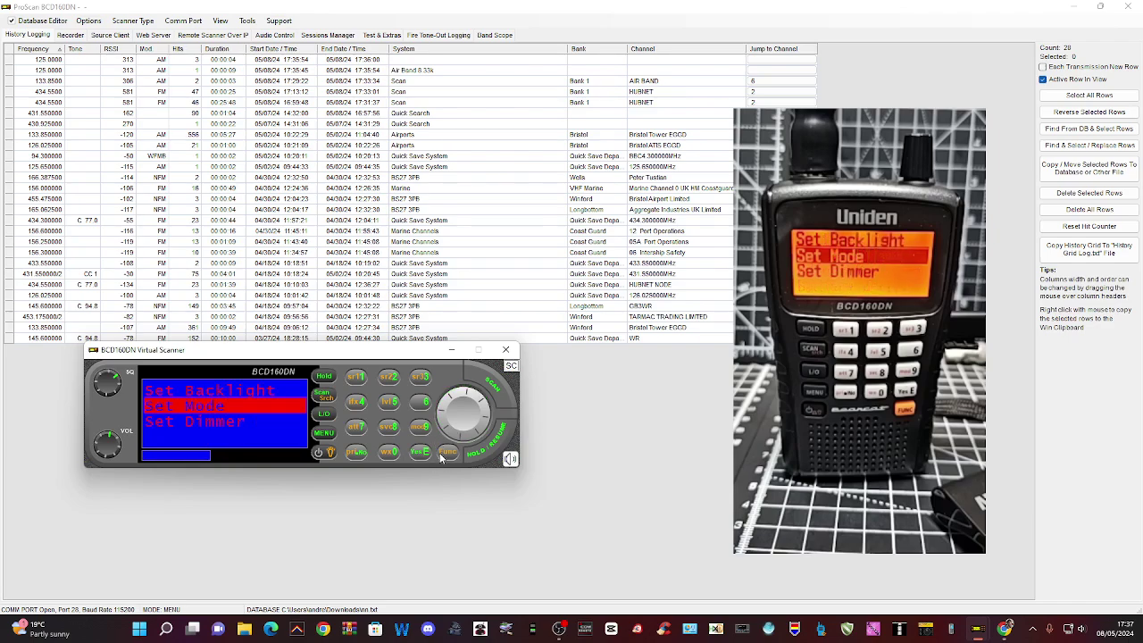
left_click(419, 453)
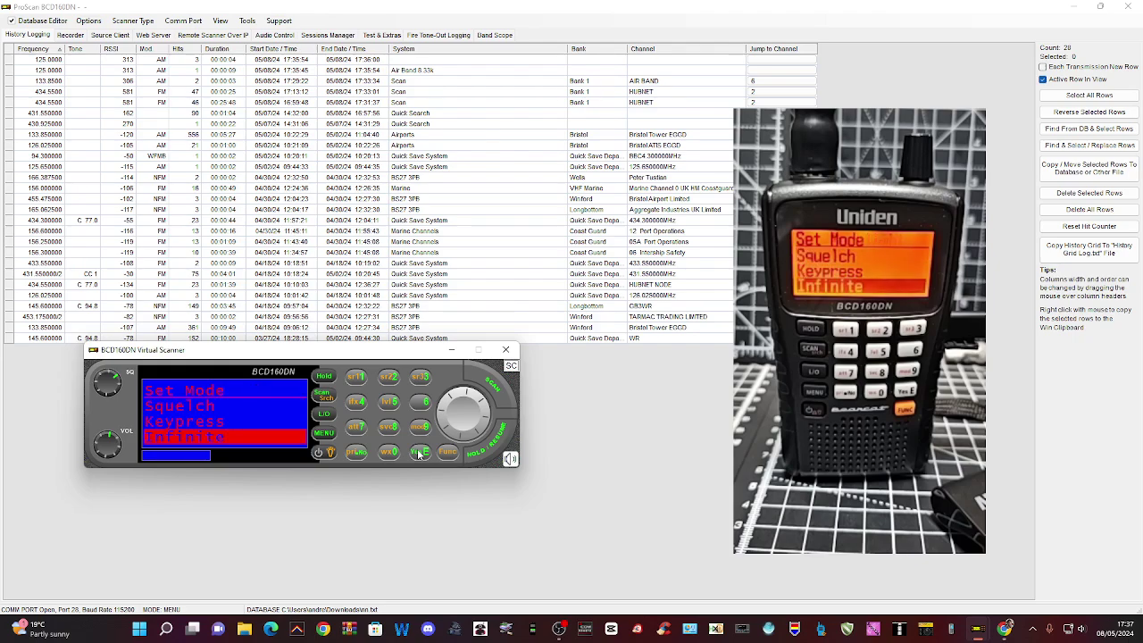
left_click(419, 453)
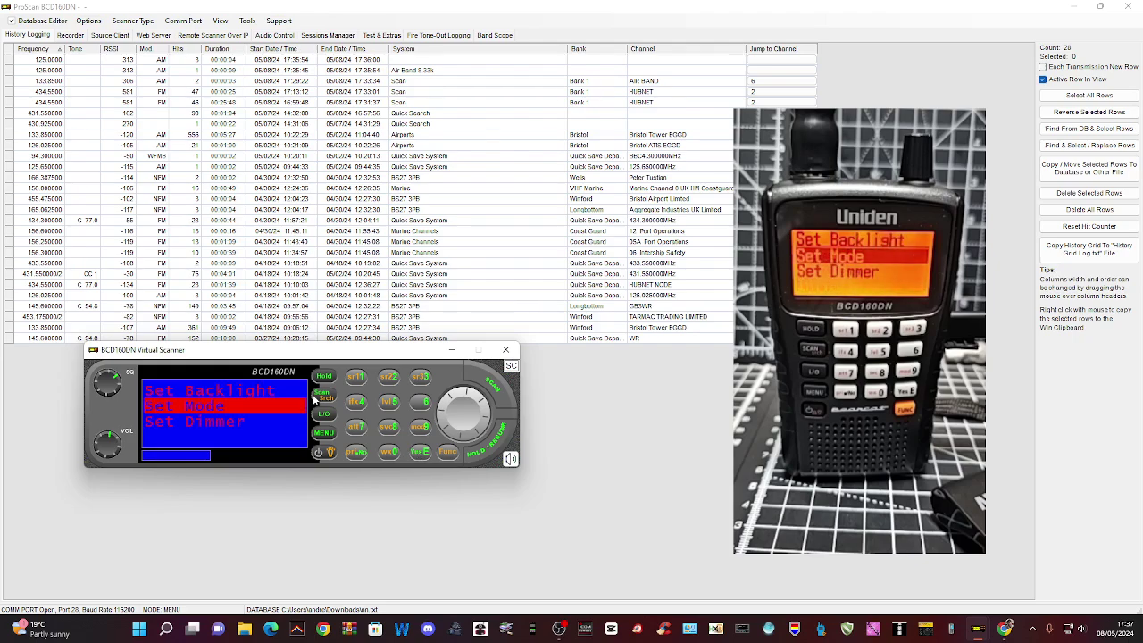
left_click(317, 397)
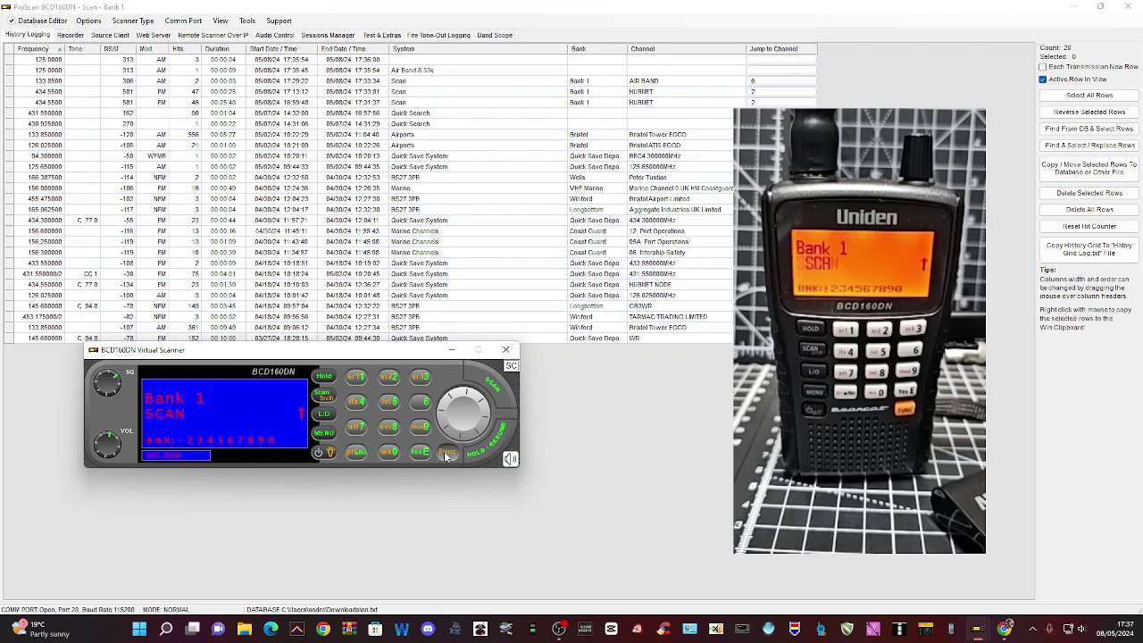
Step: Switch the scanner from bank scanning to Quick Search and hold it on the current frequency
left_click(447, 453)
left_click(323, 394)
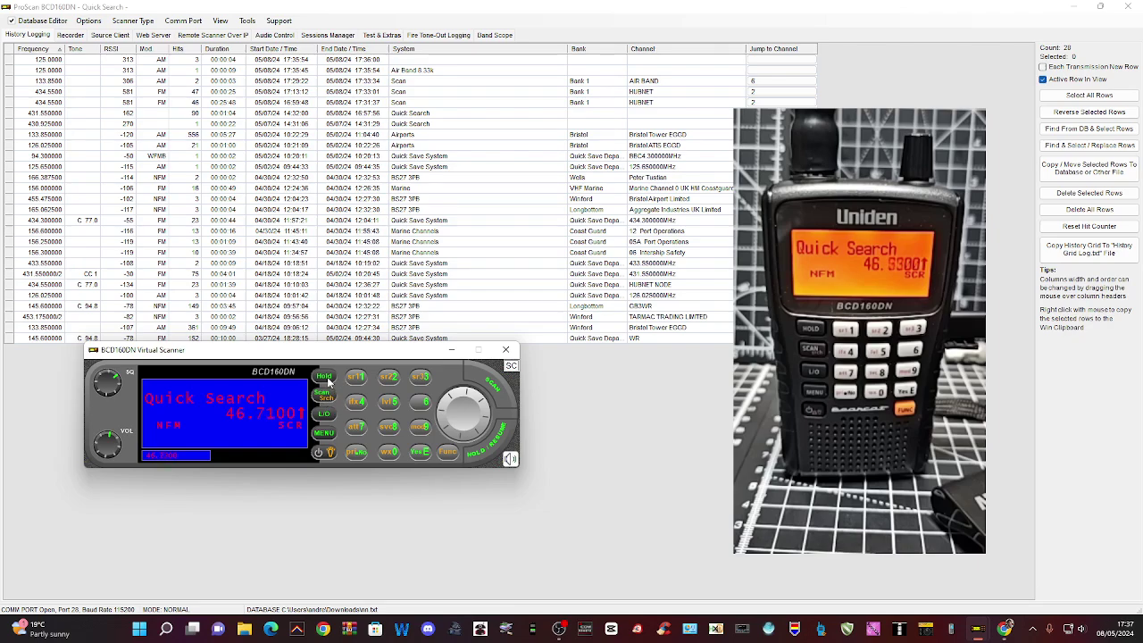
left_click(326, 379)
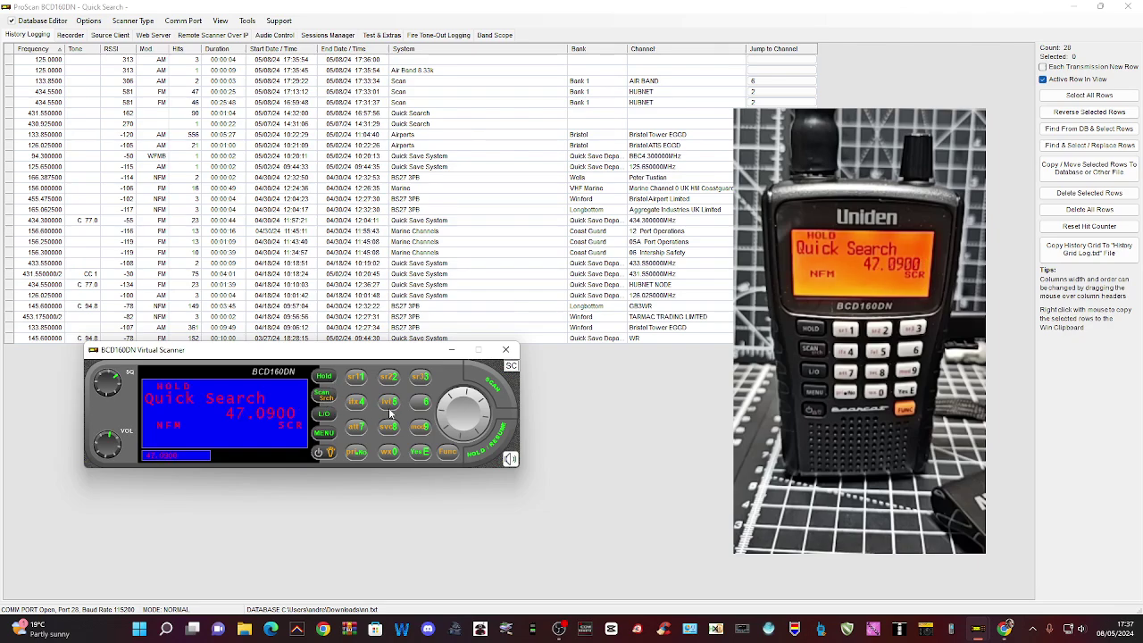
Step: Try a direct frequency entry of 500 on the virtual keypad and return the scanner to bank scanning
left_click(390, 410)
left_click(389, 452)
left_click(389, 453)
left_click(357, 454)
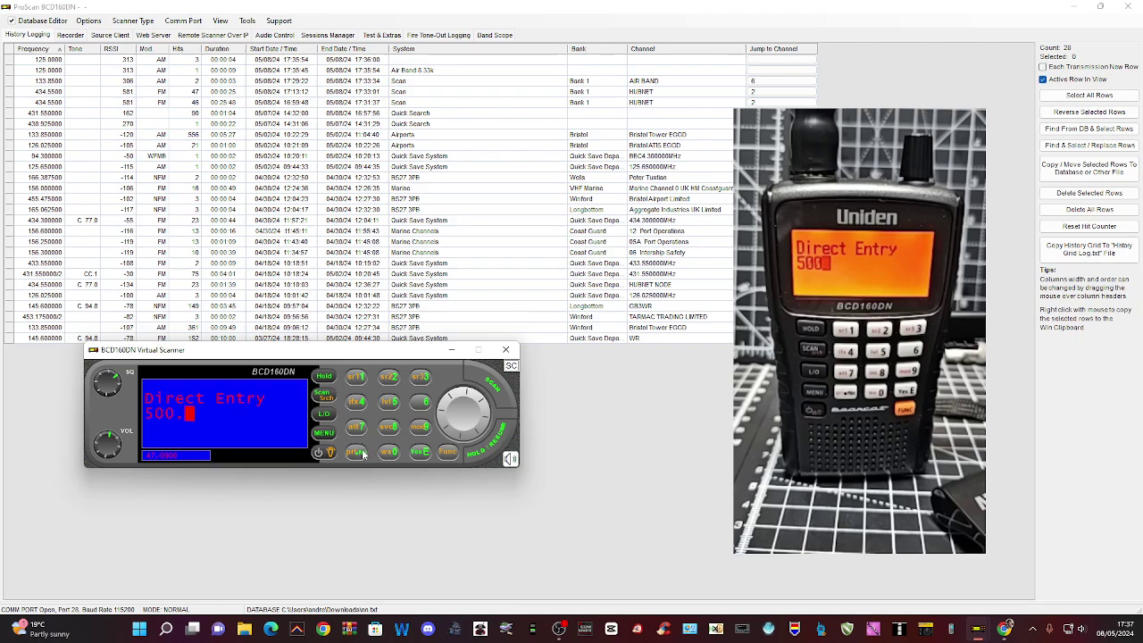
left_click(323, 398)
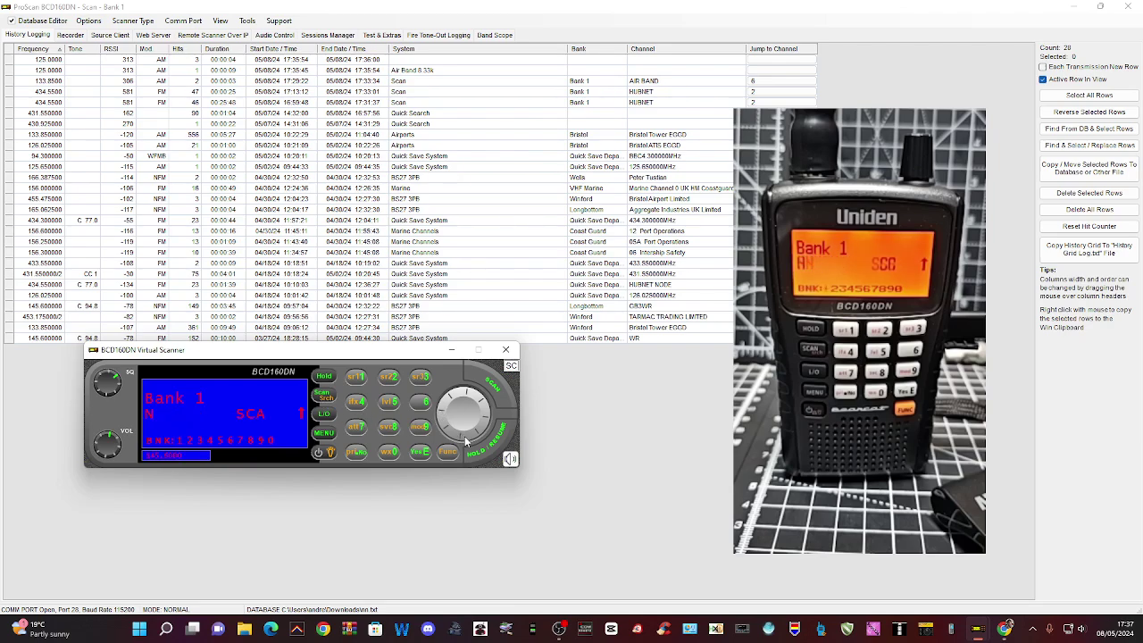
Step: Restart the Quick Search from the bank scan
left_click(449, 454)
left_click(323, 396)
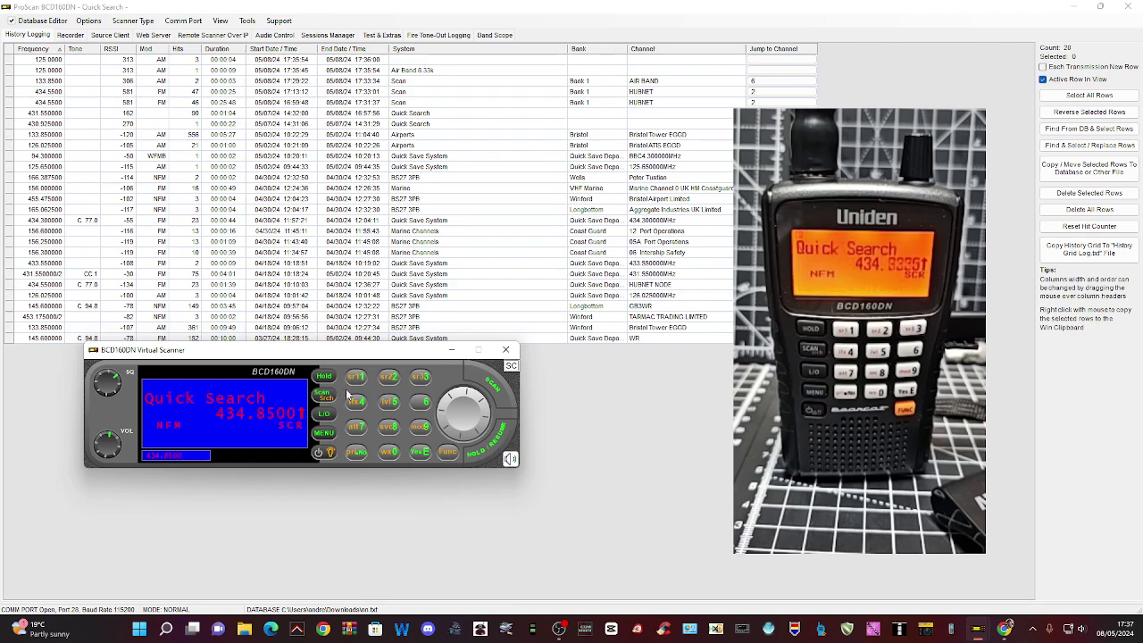